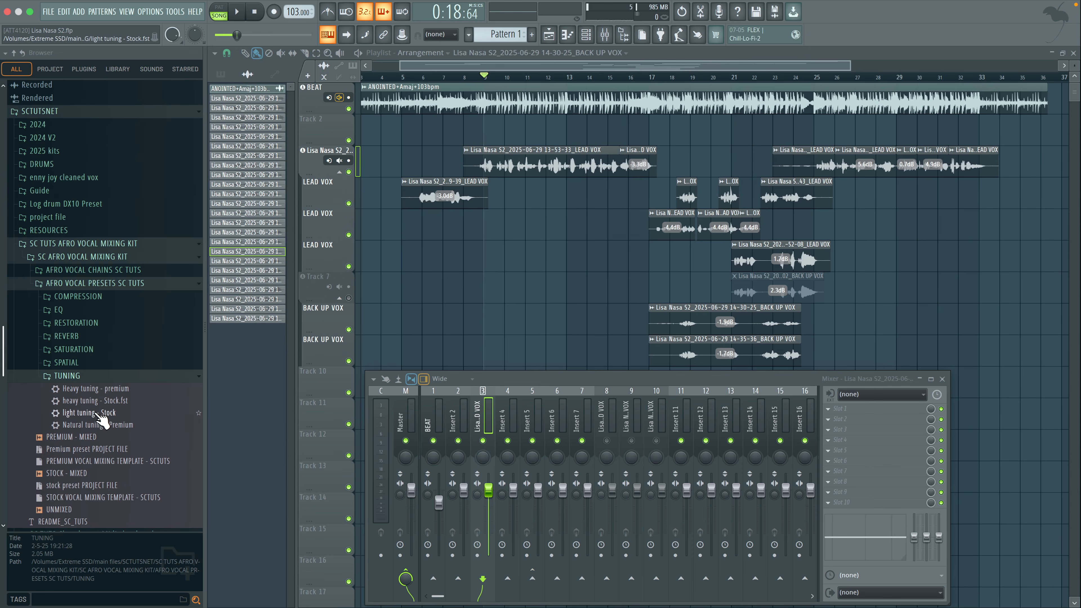
Load the light tuning - Stock preset into the lead vocal insert's first effect slot and set Pitcher to the D# Major scale
drag(87, 413, 384, 440)
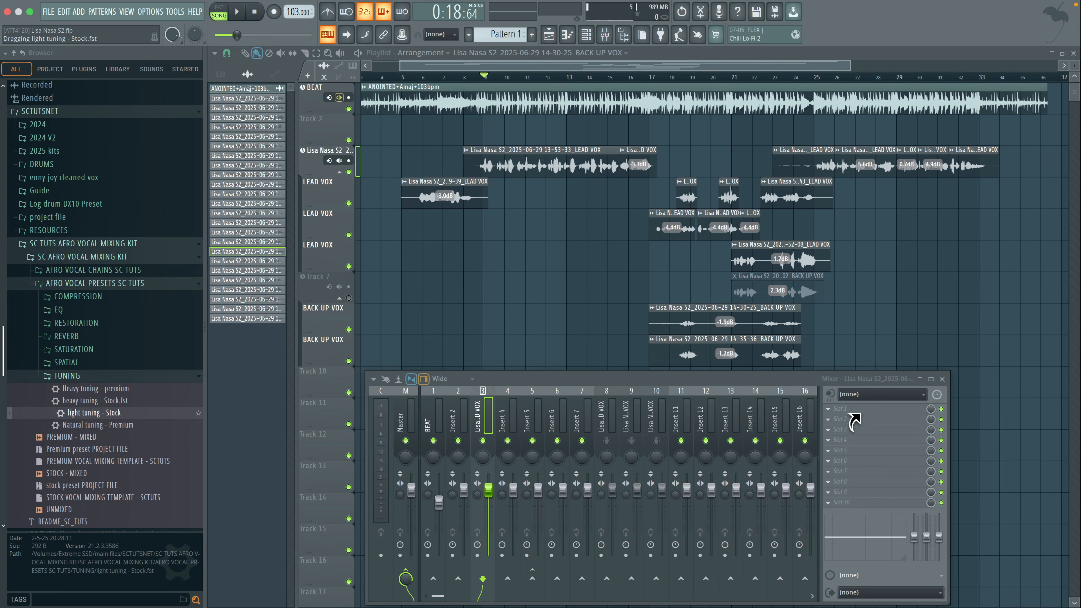
drag(856, 403, 856, 408)
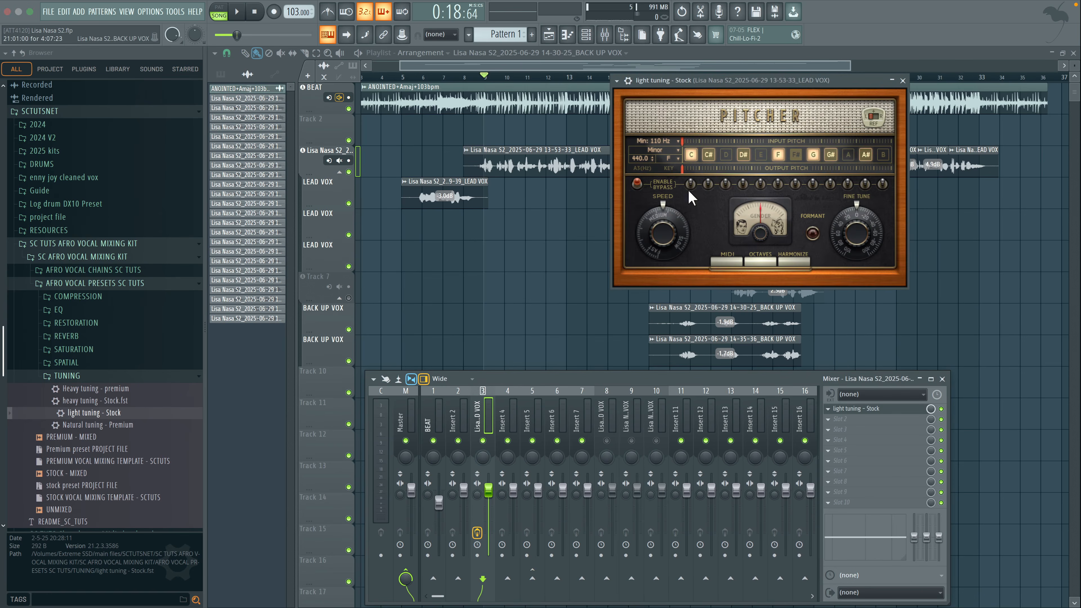
click(659, 153)
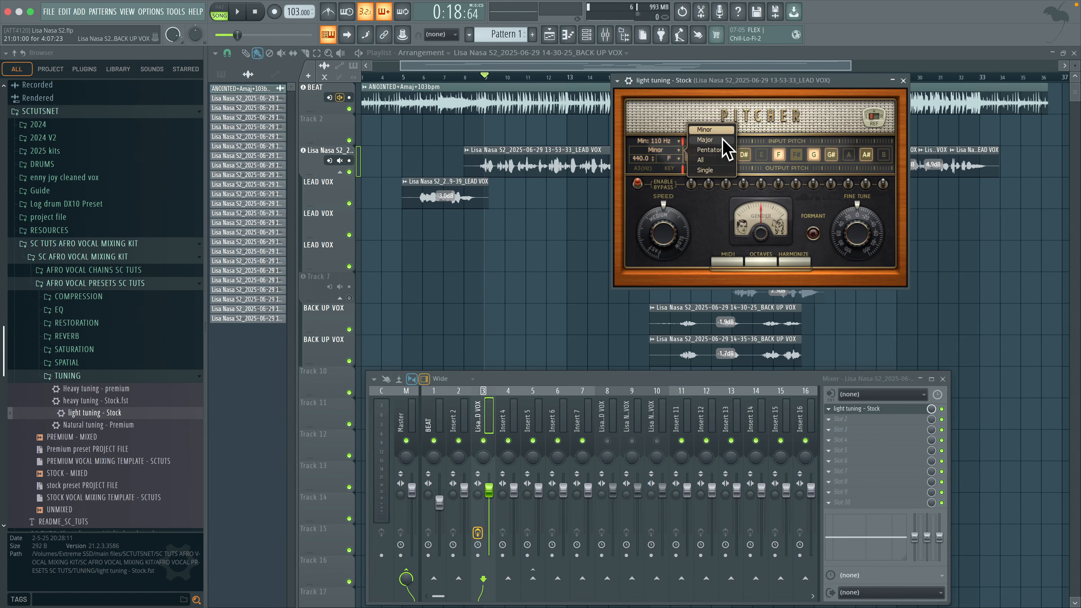
click(718, 142)
click(676, 159)
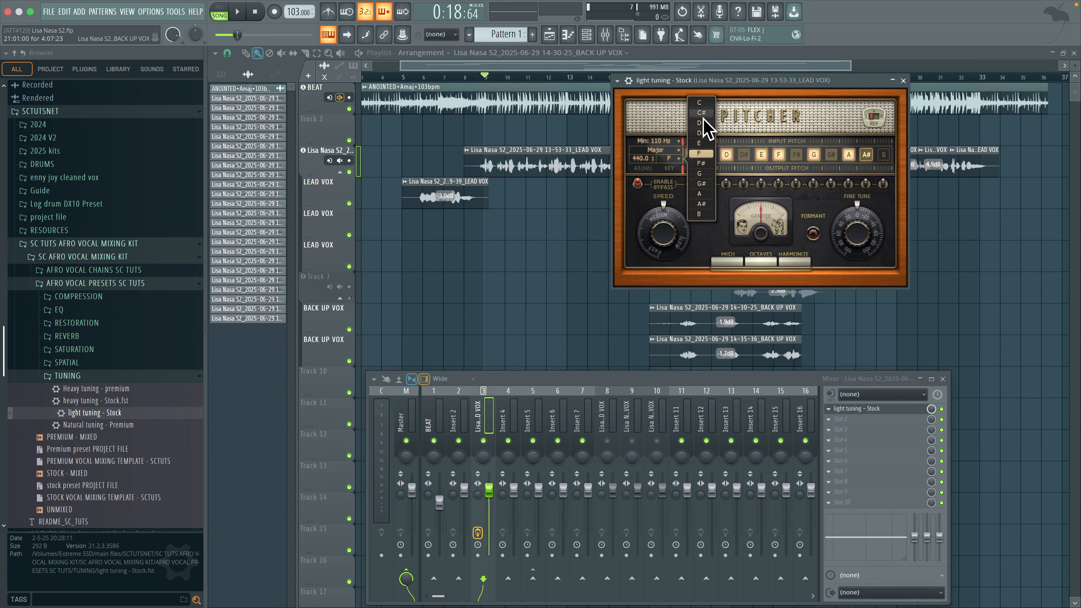
click(706, 135)
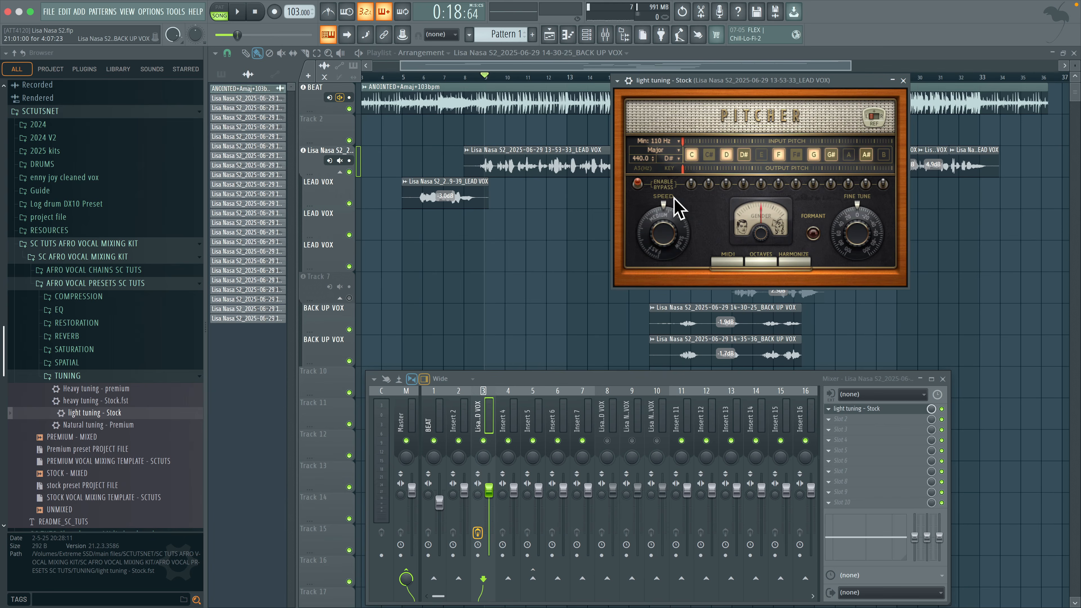
drag(646, 241, 647, 247)
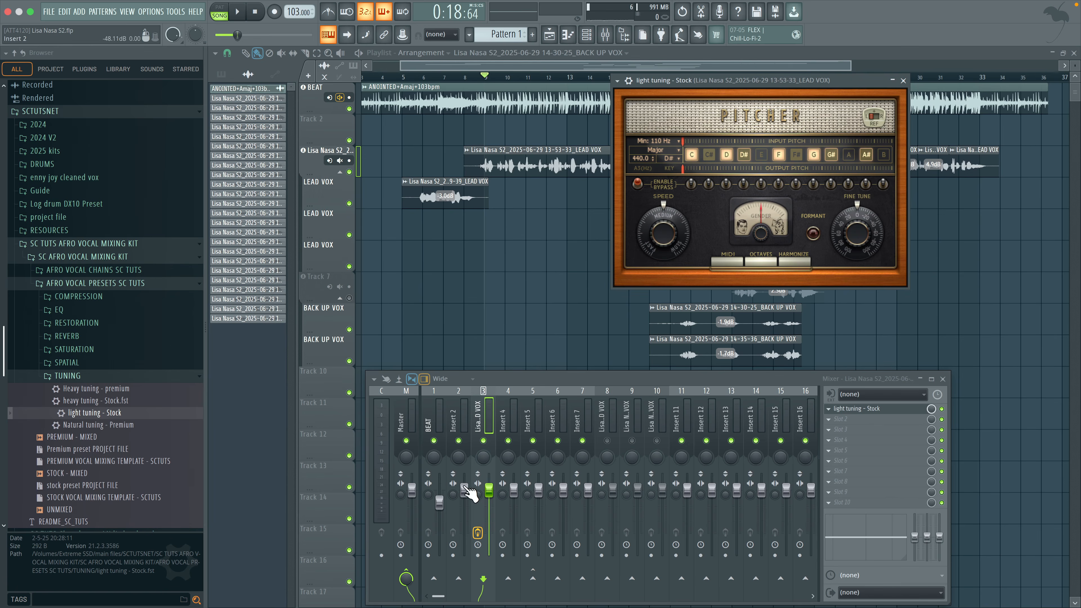
Play the lead vocal over the beat, comparing it with Pitcher switched off and on, and close the Pitcher window
key(space)
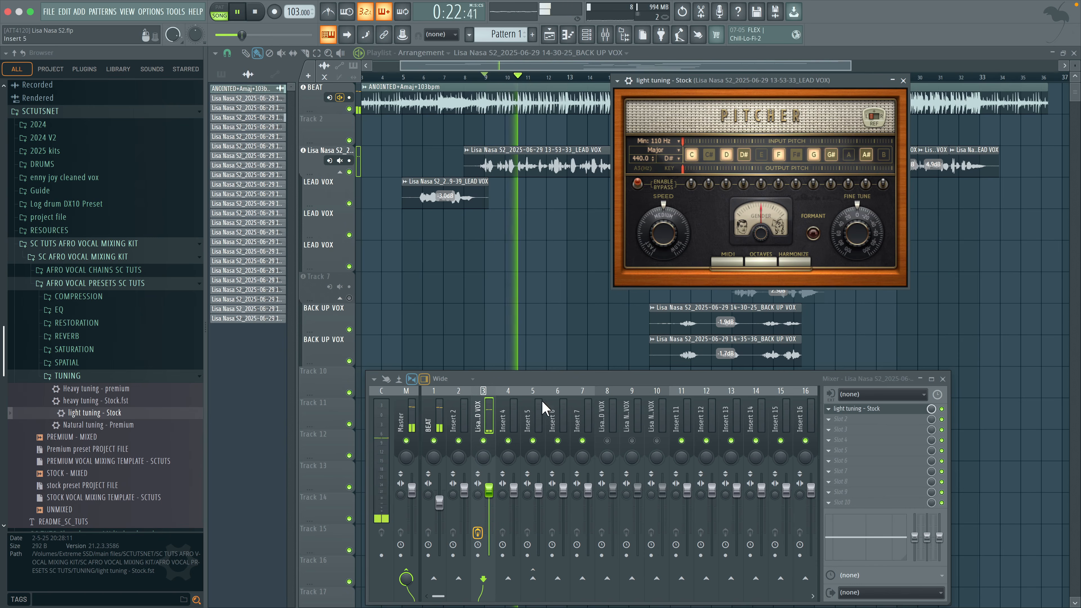
drag(658, 90, 582, 213)
click(568, 206)
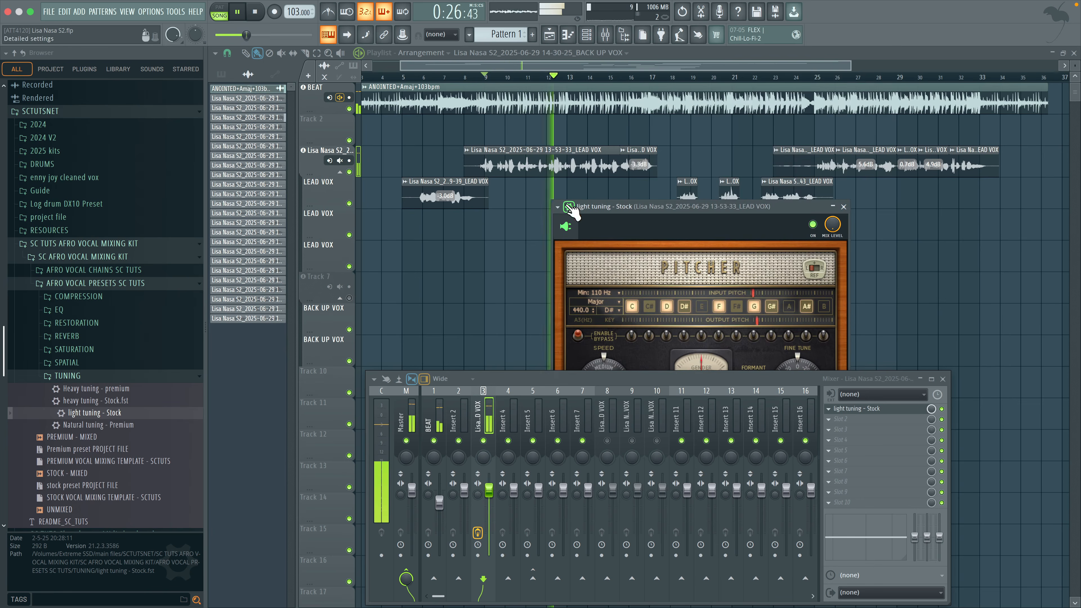
key(space)
key(space)
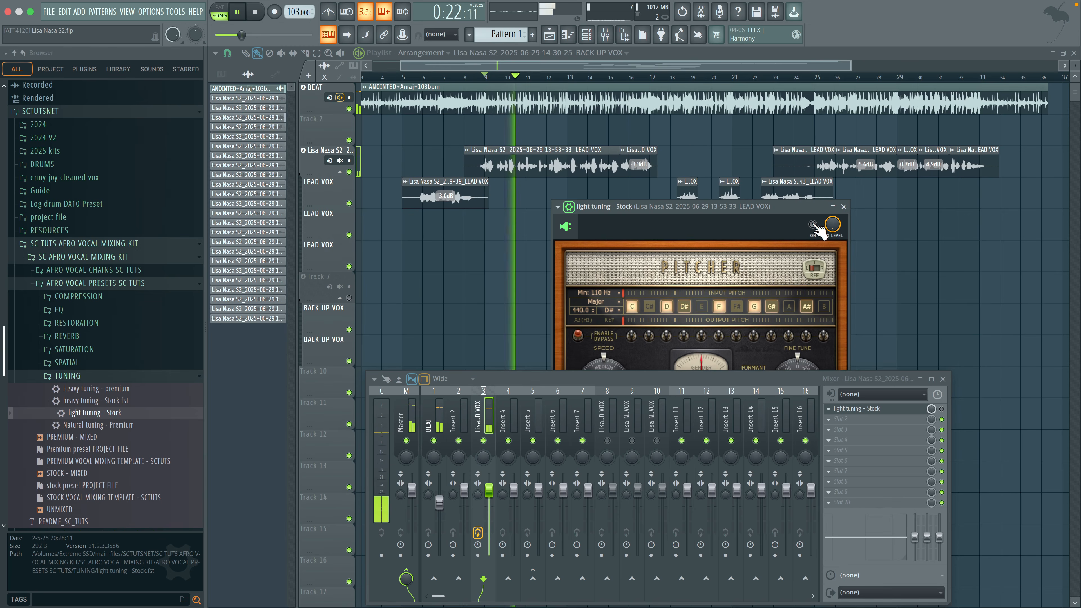
key(space)
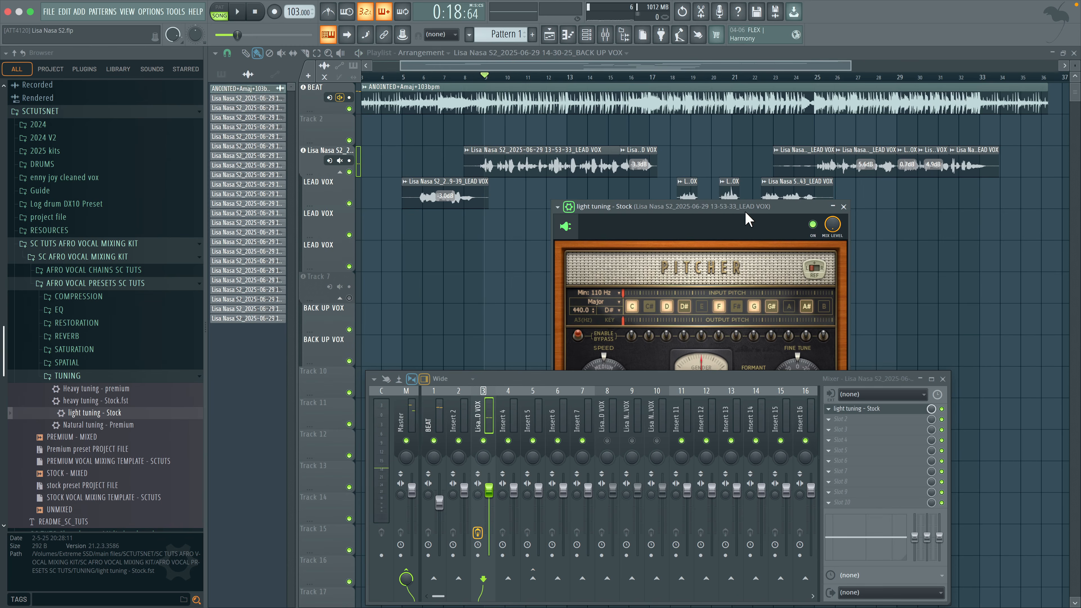
key(space)
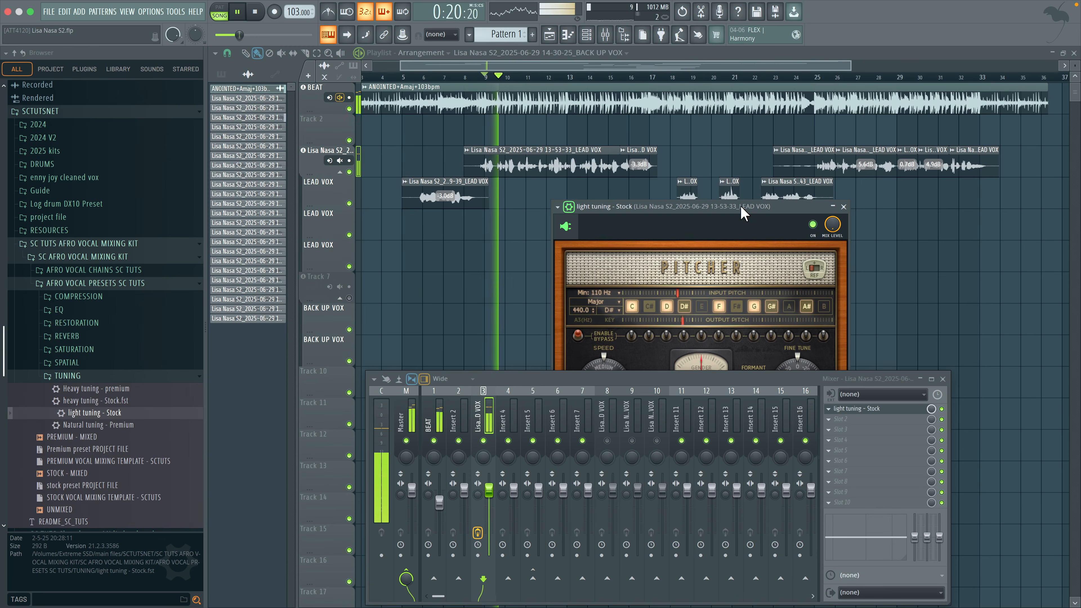
key(space)
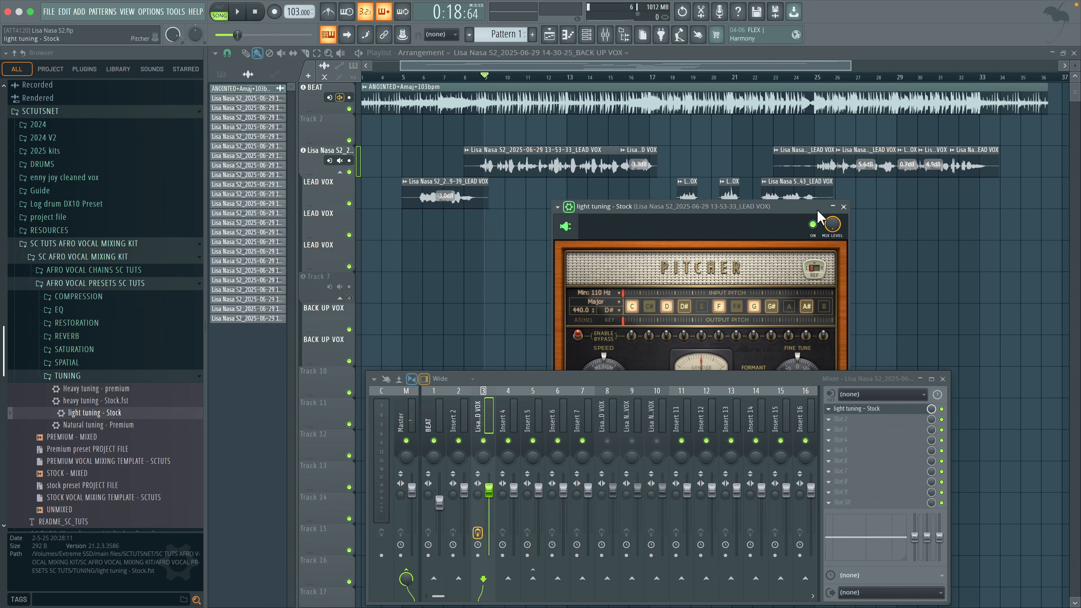
click(843, 206)
Load the vocal leveler - Stock compression preset into the lead vocal insert's second effect slot
click(140, 296)
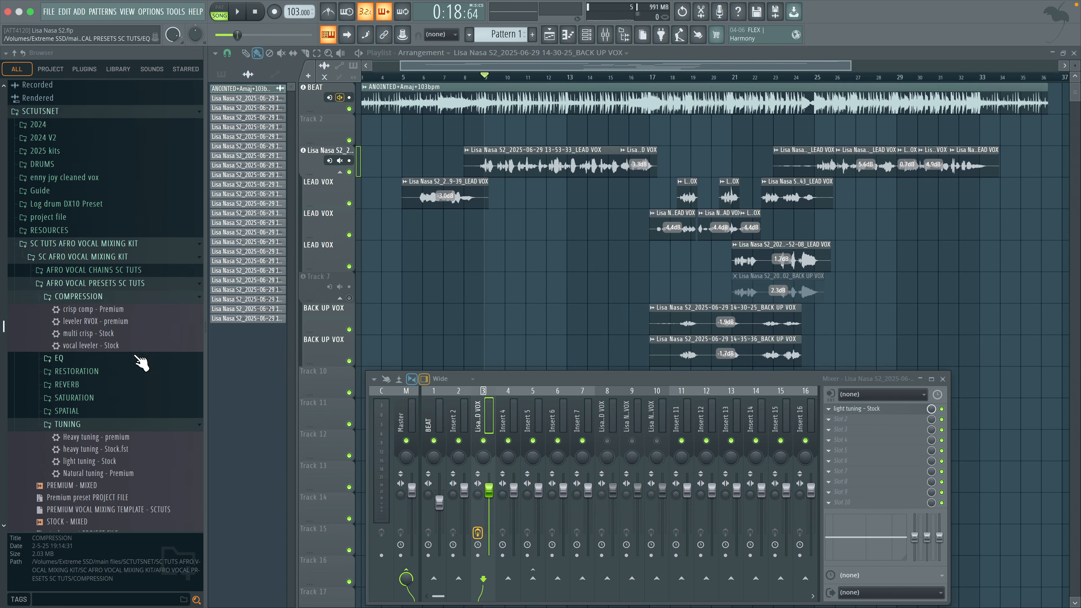
drag(89, 347, 156, 343)
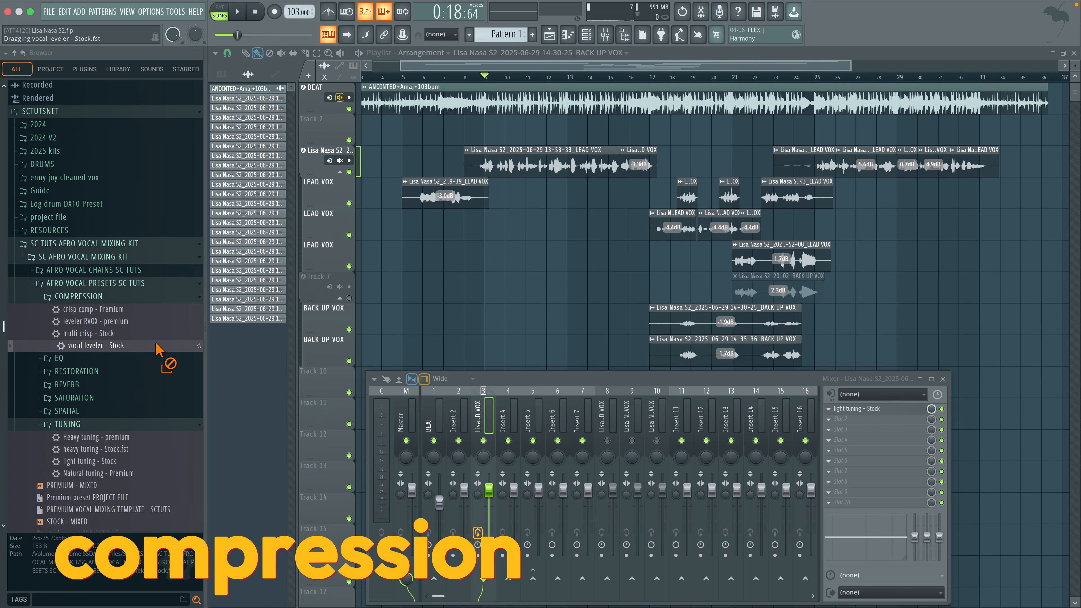
drag(853, 418, 853, 419)
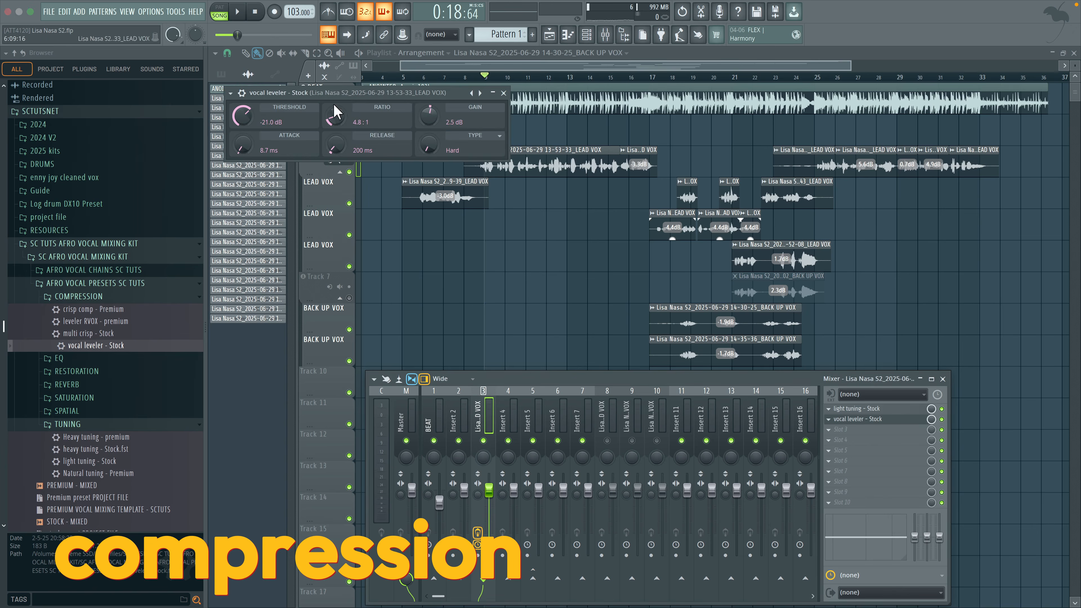
drag(326, 100, 524, 217)
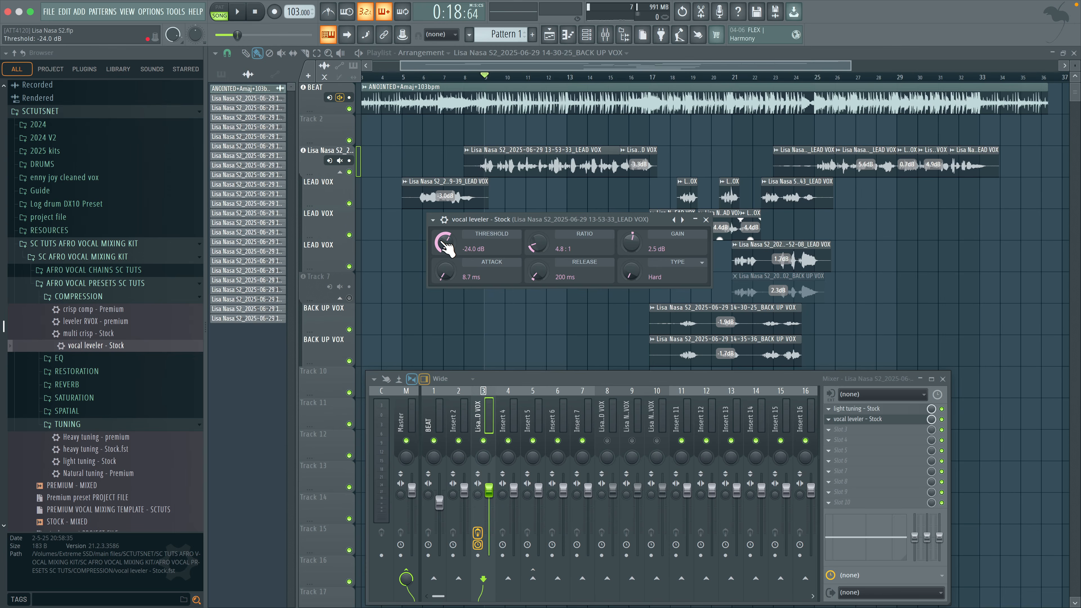
Set the vocal leveler's threshold to -19.8 dB during playback and show its detailed settings
key(space)
drag(443, 243, 443, 234)
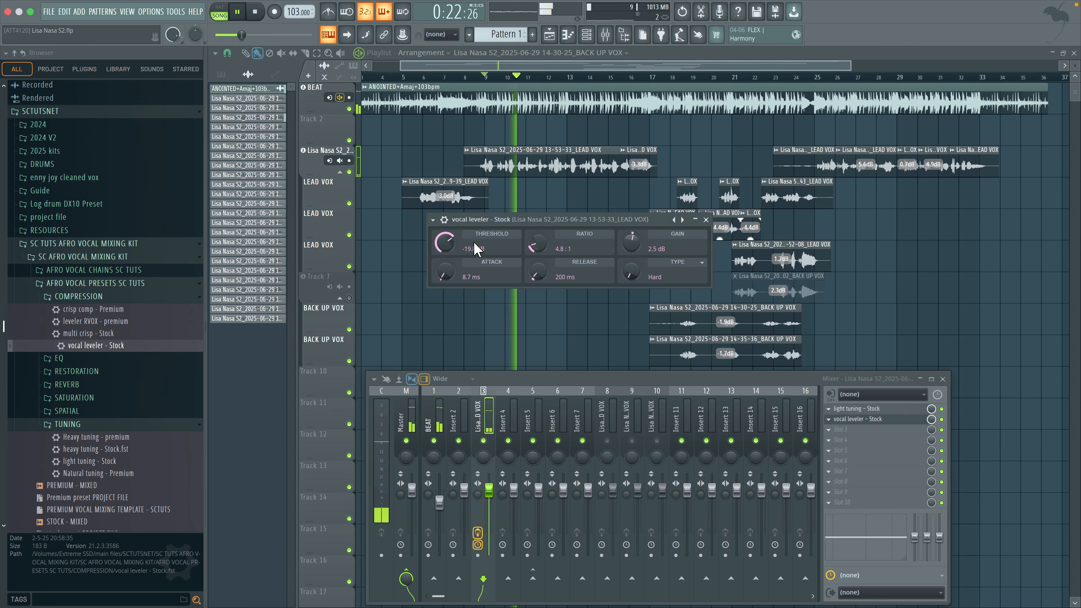
click(444, 220)
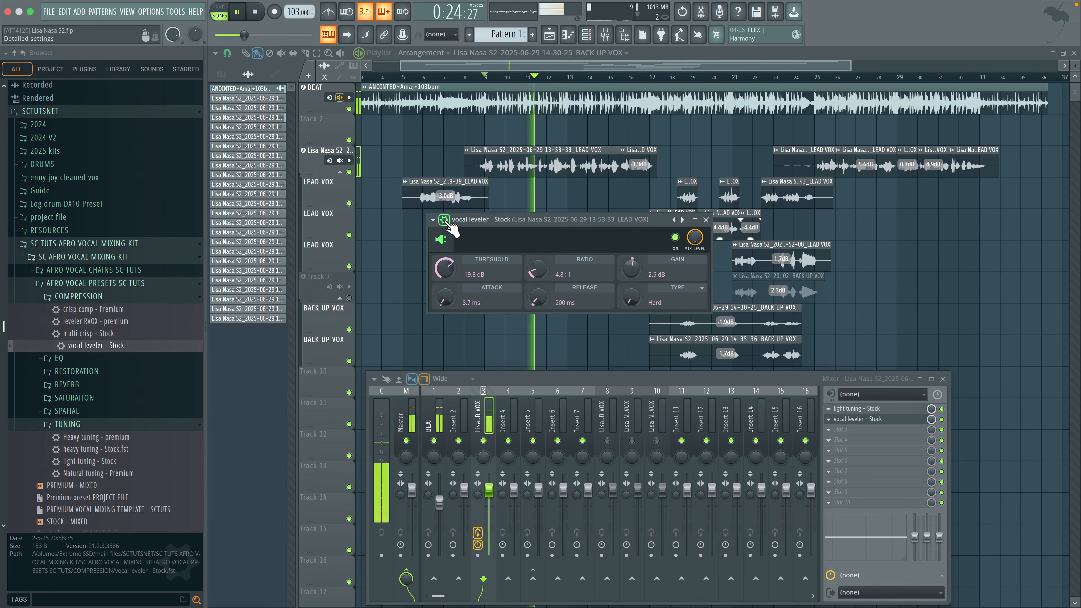
key(space)
Solo the lead vocal track and play it with the light tuning and vocal leveler windows open
ctrl+click(349, 172)
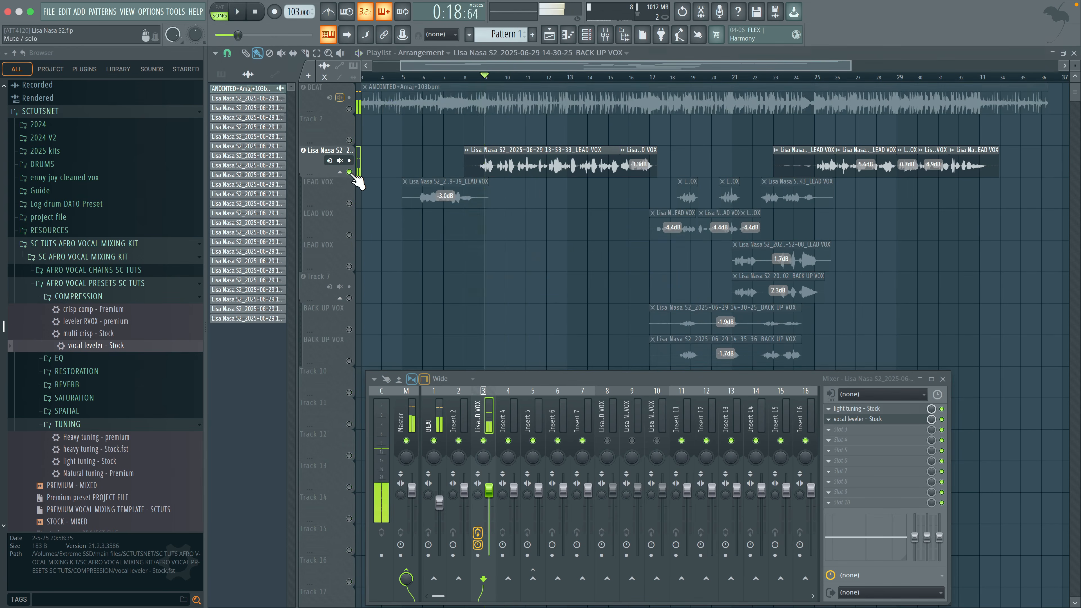
key(space)
click(880, 410)
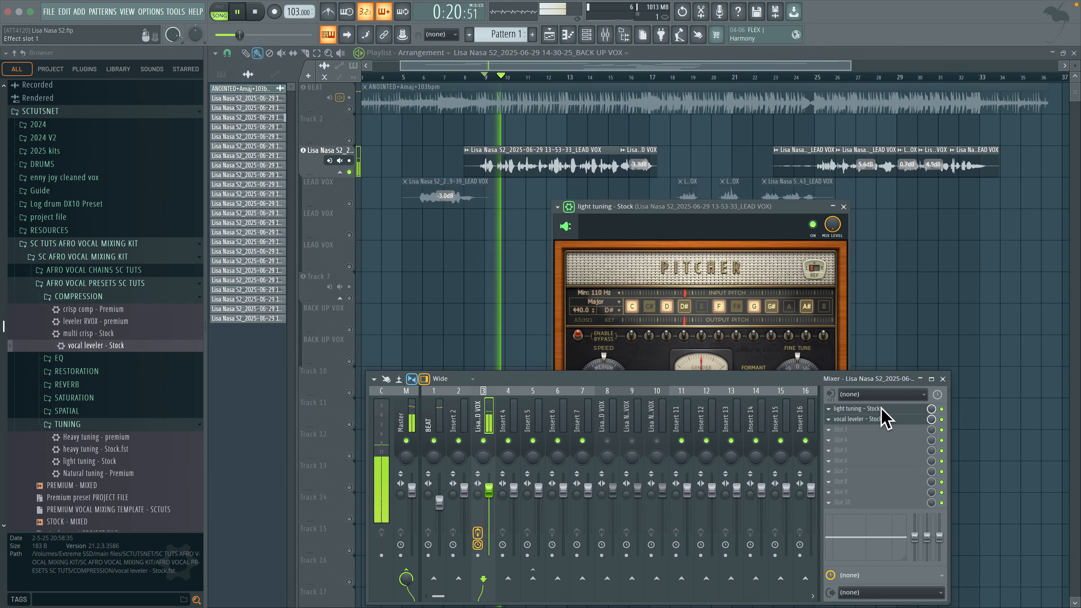
click(882, 419)
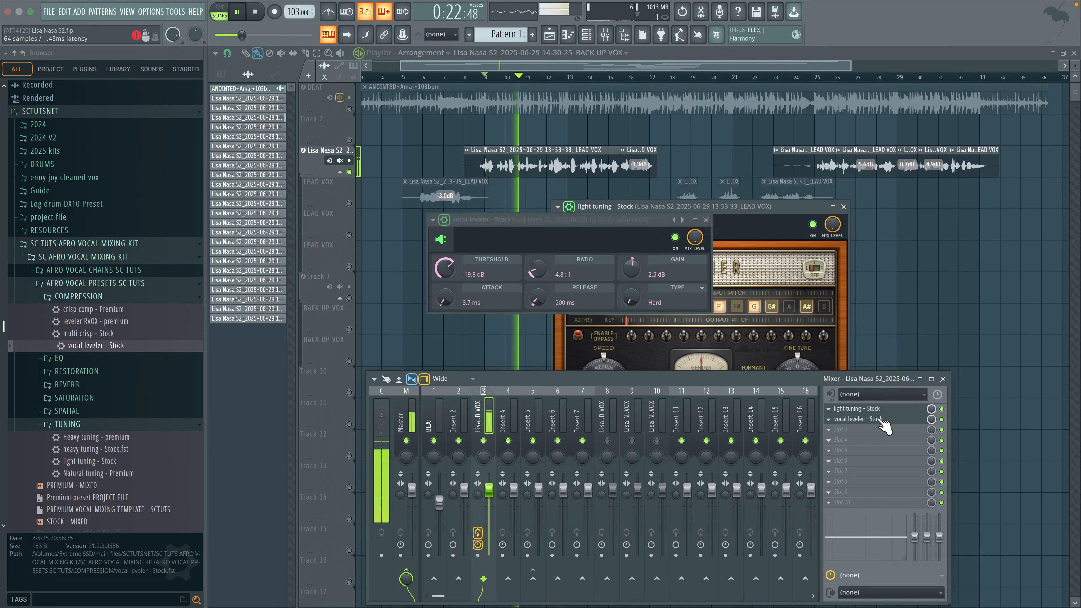
Compare the soloed vocal with the vocal leveler switched off and on, and close both effect windows
key(space)
click(675, 238)
key(space)
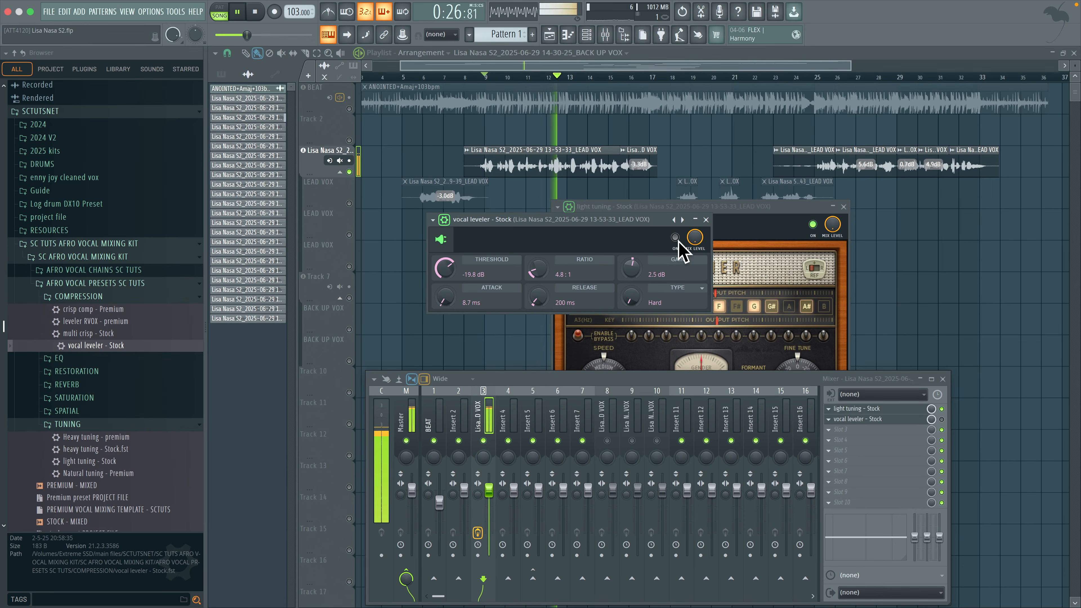
key(space)
key(space)
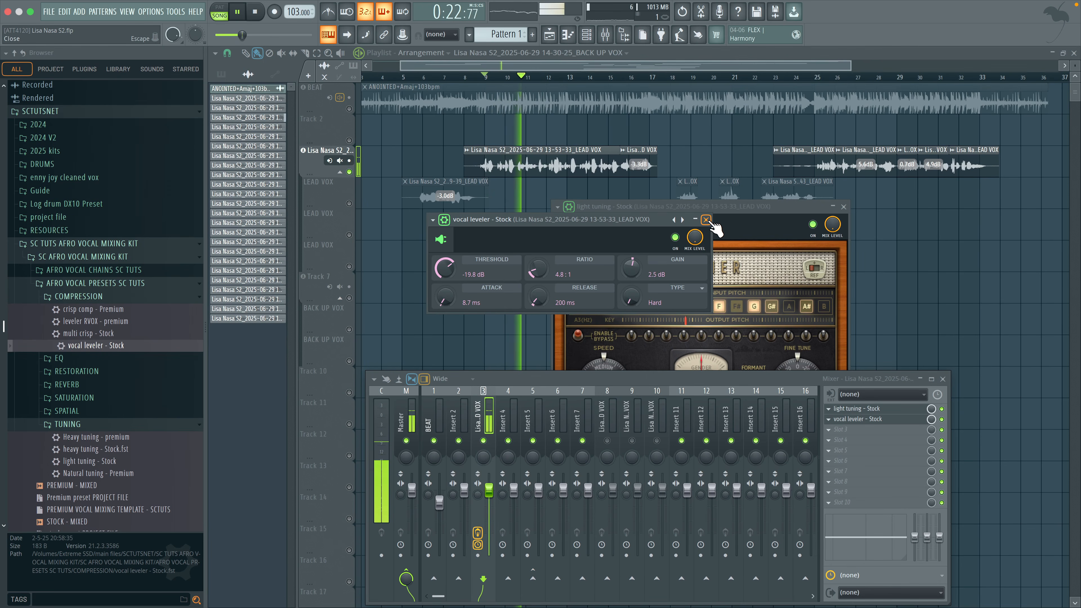
key(space)
click(707, 220)
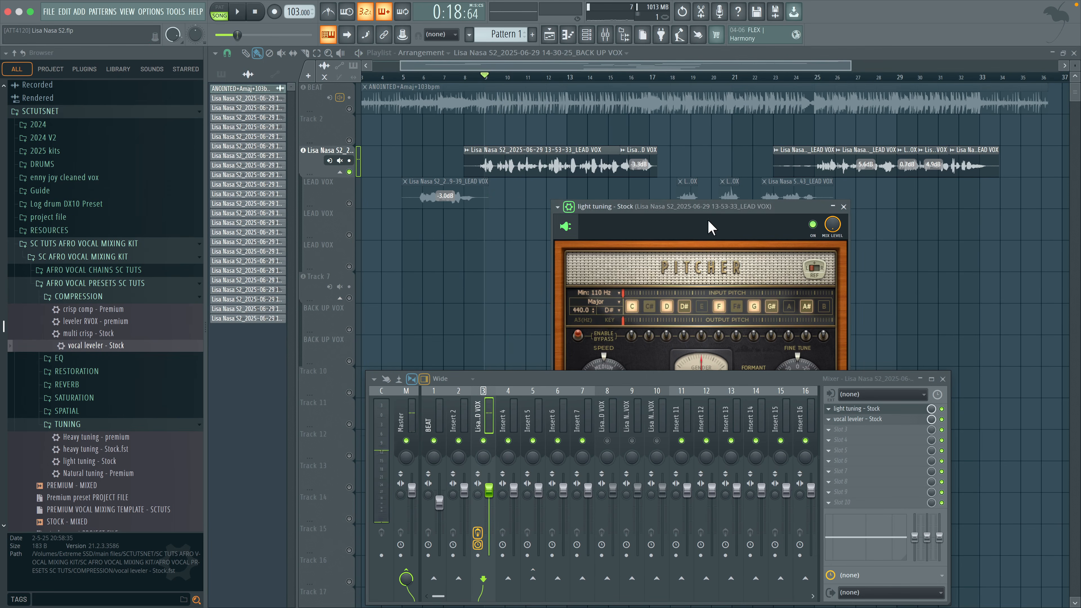
click(843, 207)
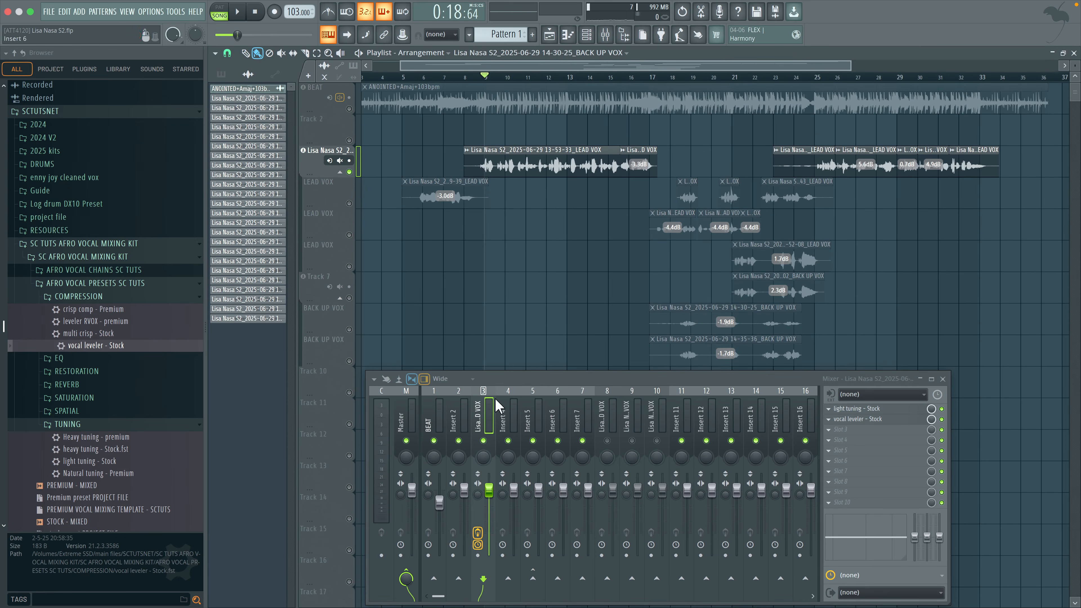
Load the reso blaster - Stock EQ preset into the third effect slot and move its high-pass band to about 147 Hz
click(141, 360)
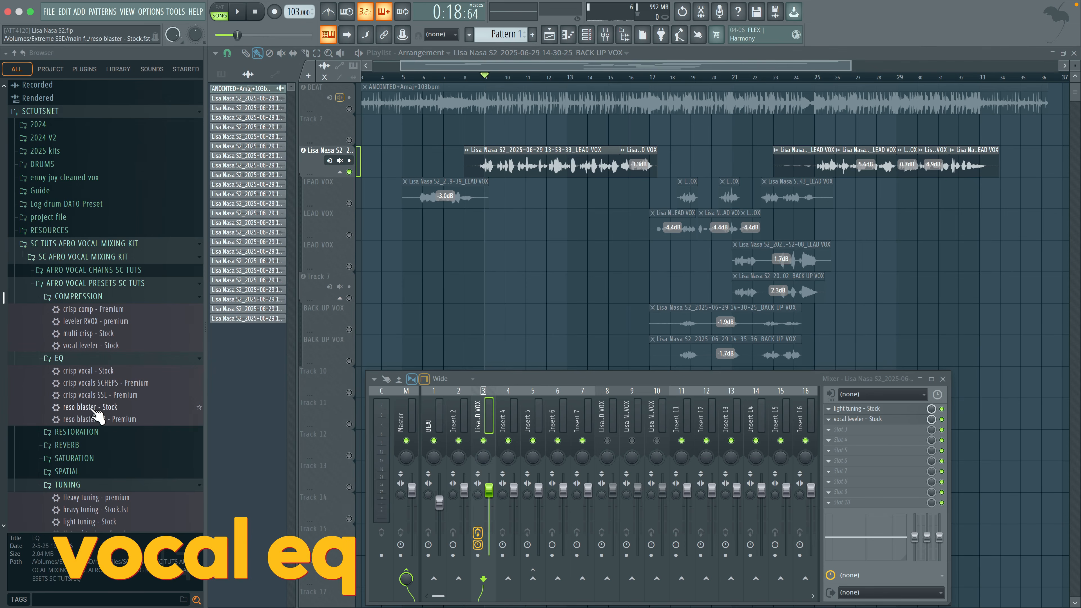
drag(87, 410, 851, 431)
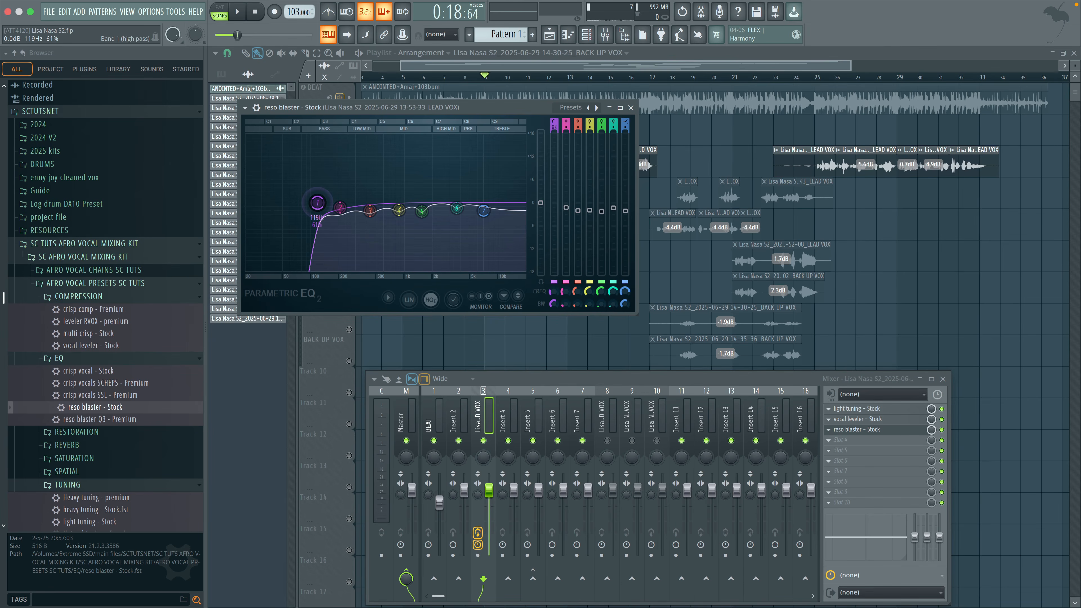
mouse_move(317, 203)
mouse_down()
mouse_move(292, 203)
mouse_move(326, 203)
mouse_up()
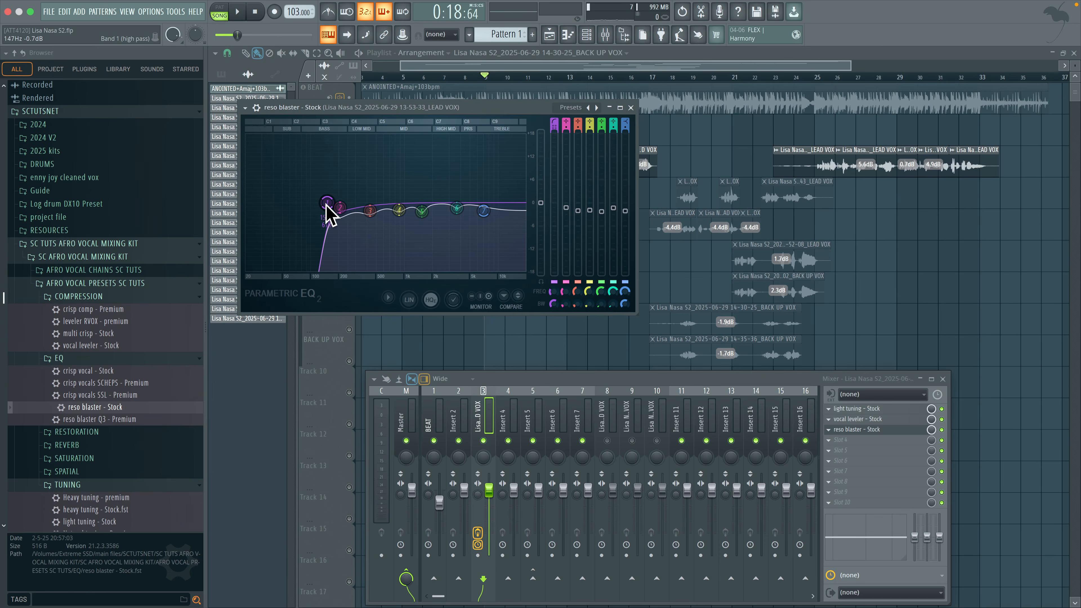
Unmute the beat track and play it with the lead vocal while viewing the reso blaster EQ's spectrum
key(space)
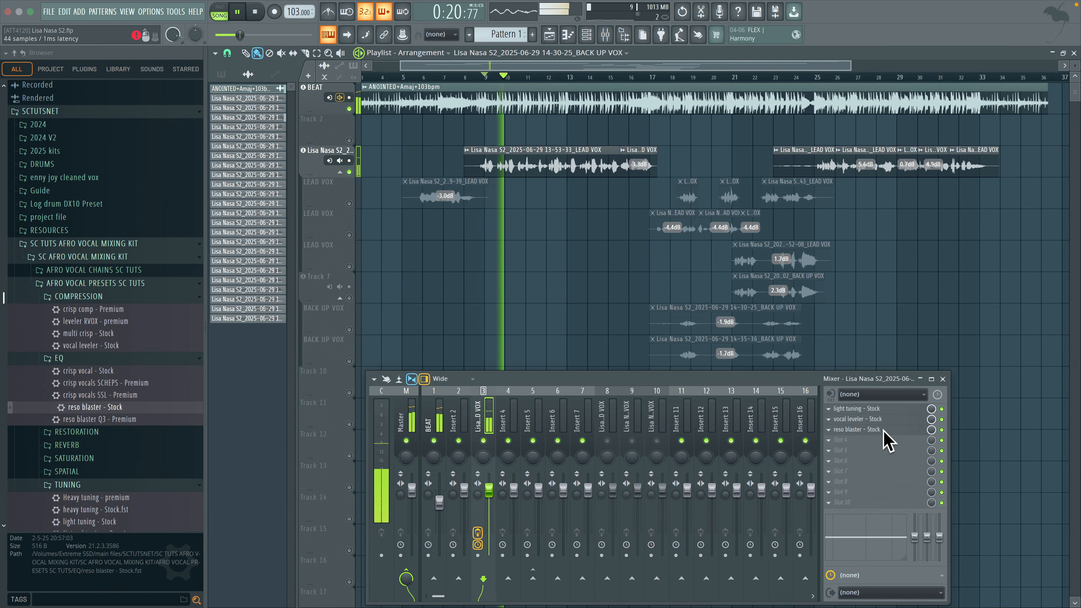
click(864, 429)
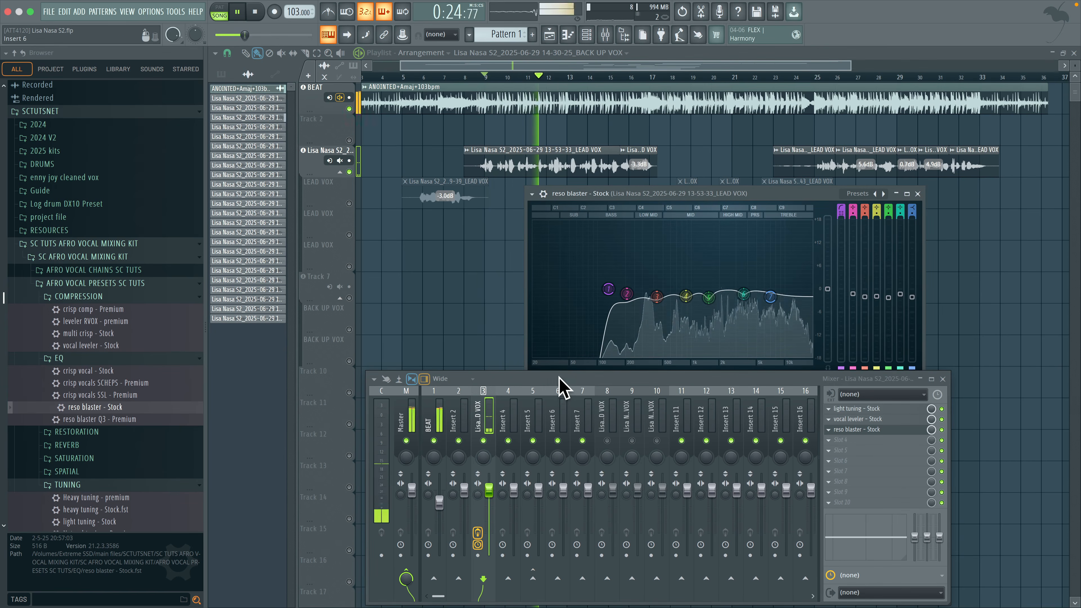
drag(559, 381, 560, 369)
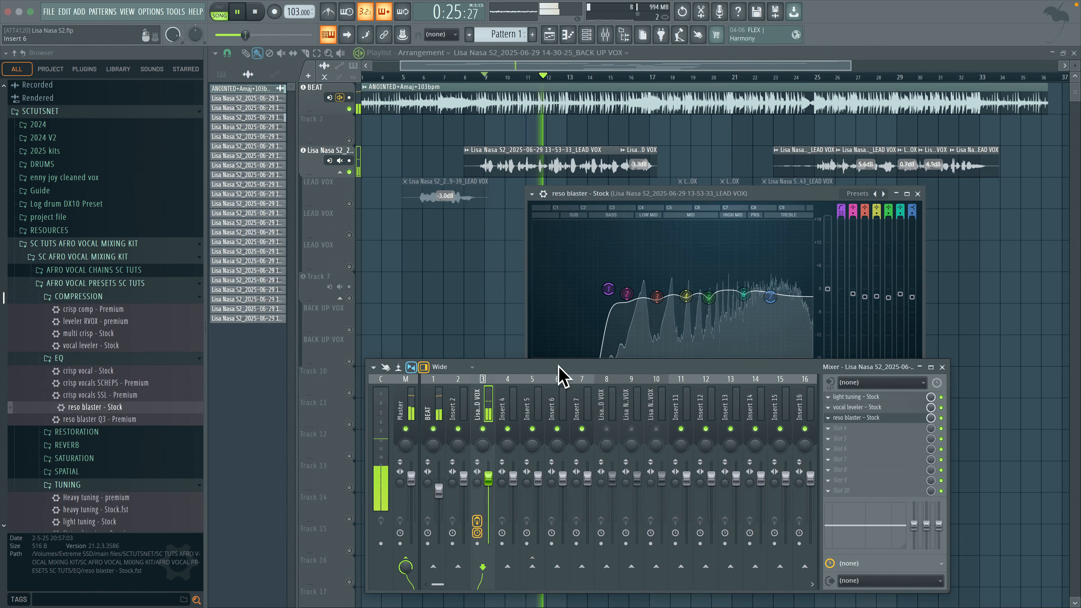
click(918, 195)
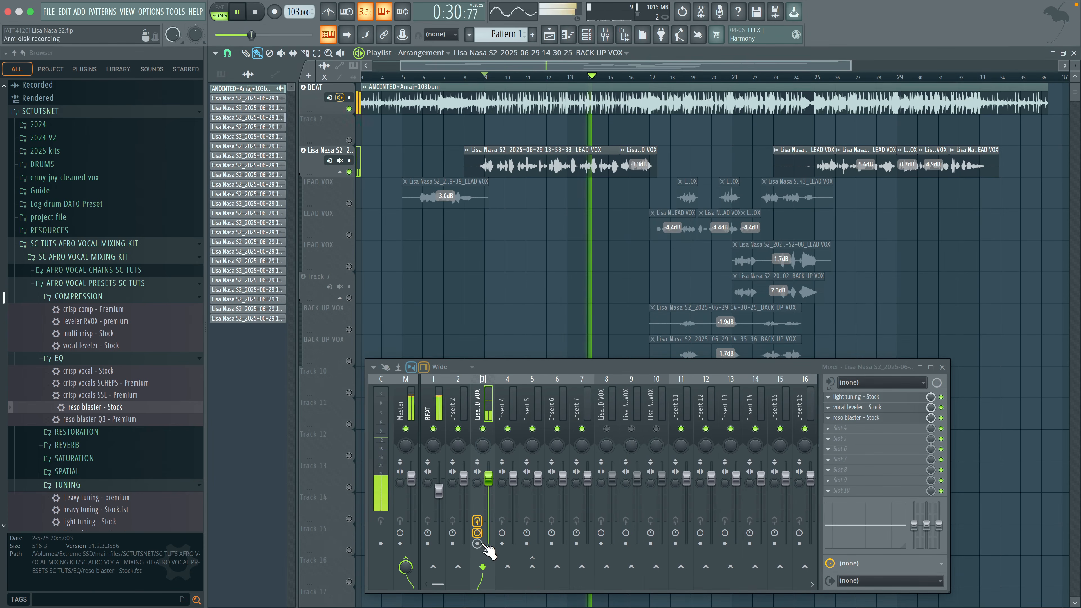
key(space)
Play the lead vocal with all of its insert's effects bypassed for comparison, and re-enable the effects
click(477, 531)
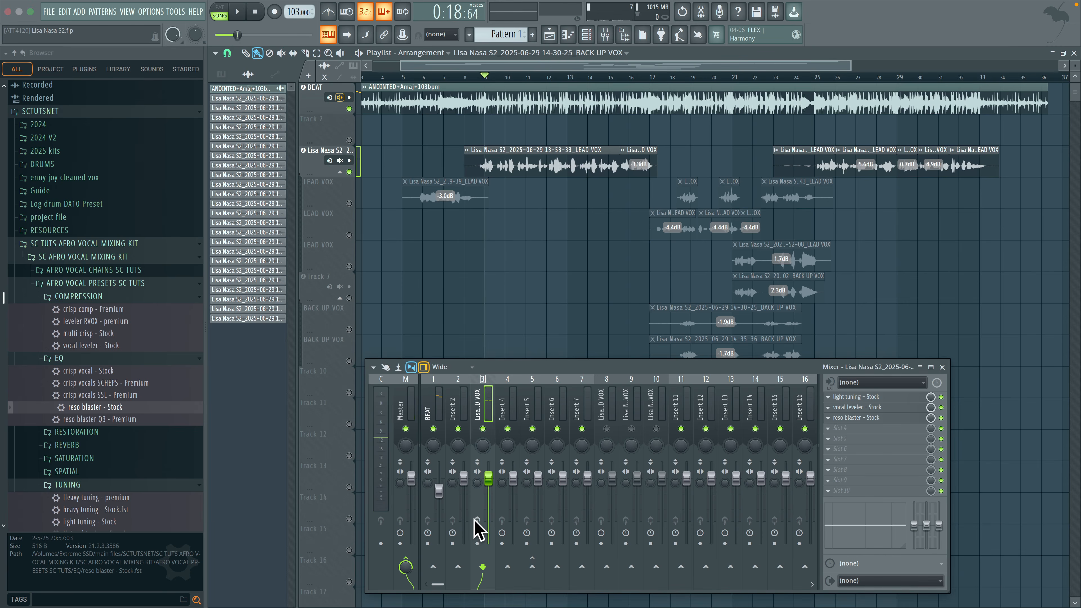
key(space)
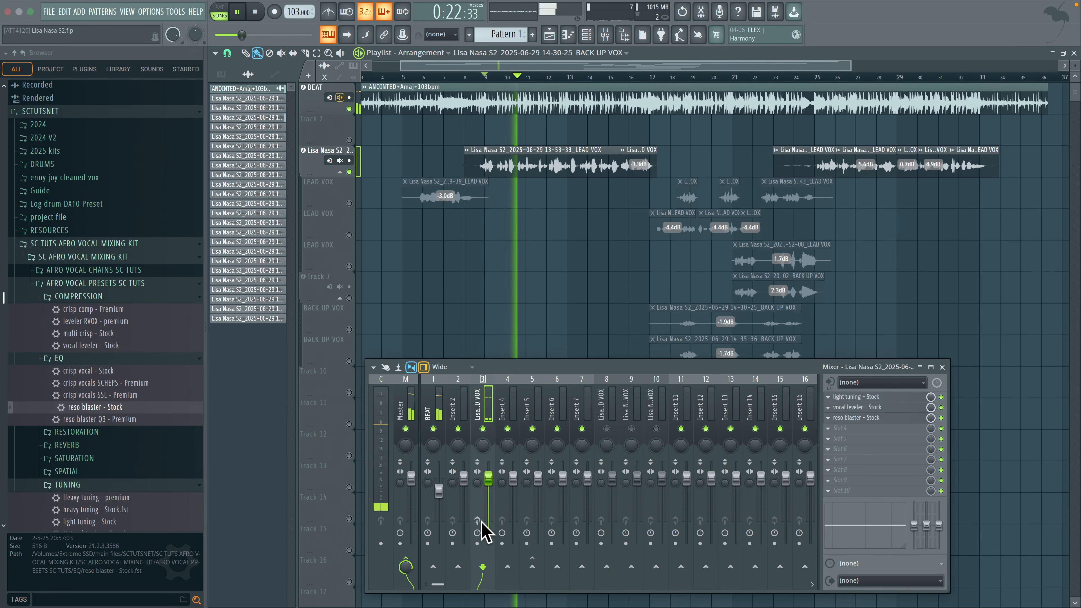
key(space)
click(477, 532)
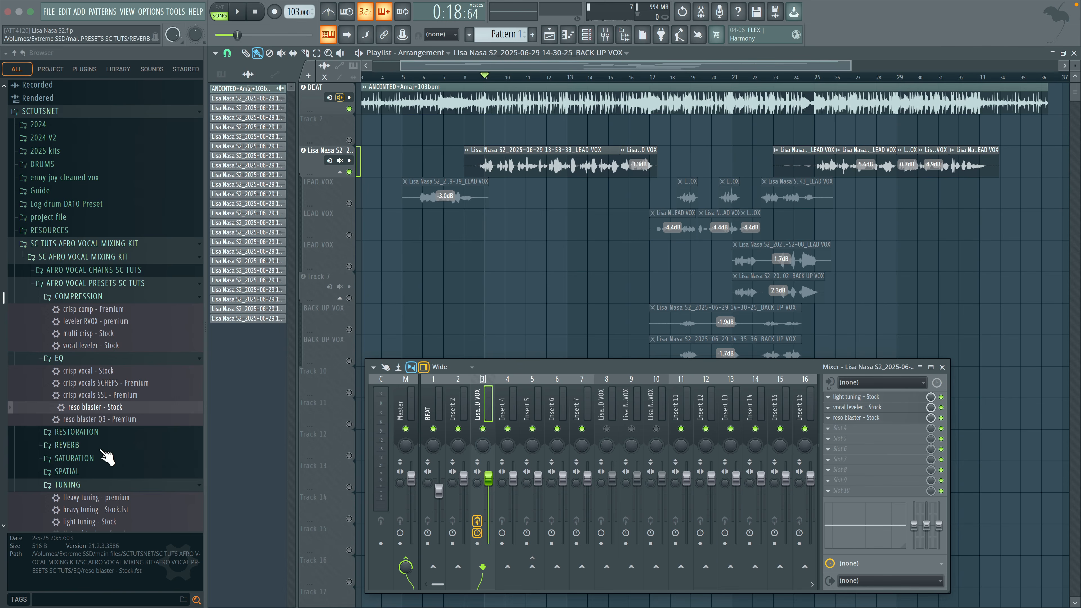
Load the de-esser - Stock preset from the RESTORATION folder into the fourth effect slot and audition the lead vocal with the beat
click(93, 433)
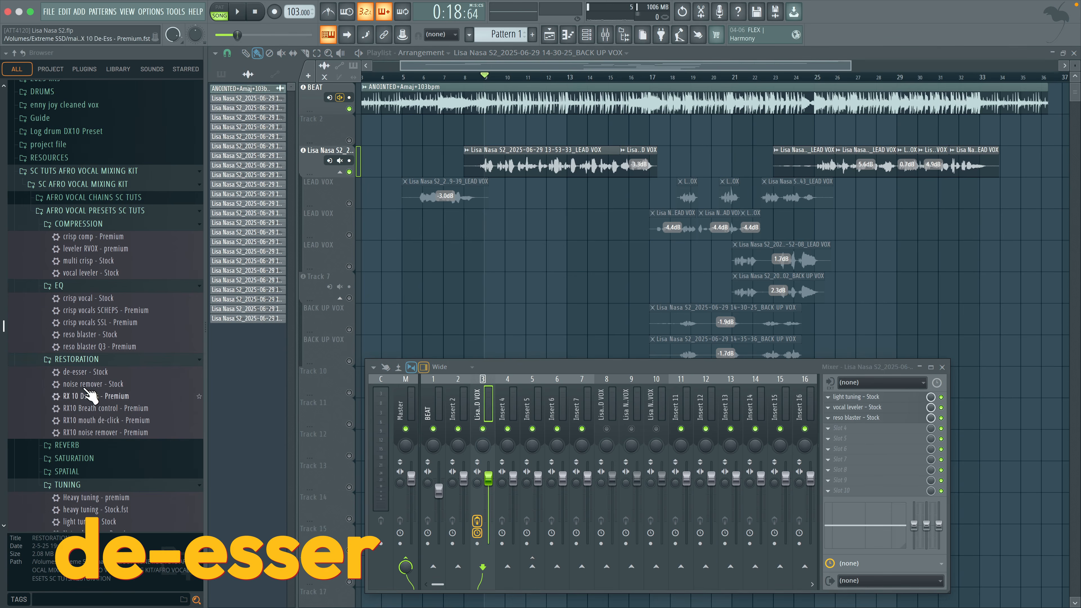
drag(87, 372, 489, 431)
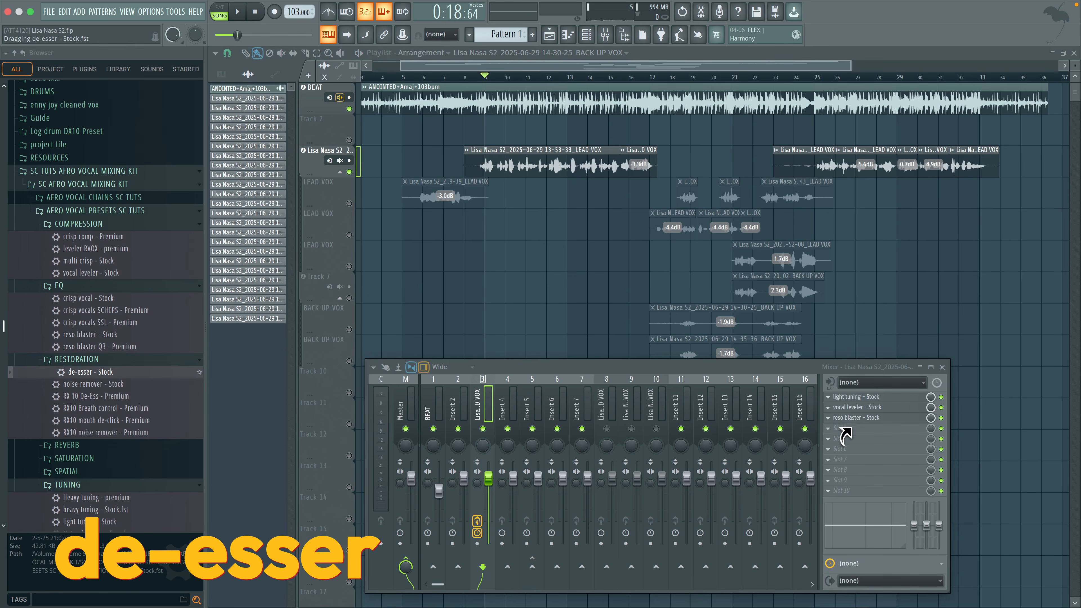
drag(850, 432, 845, 428)
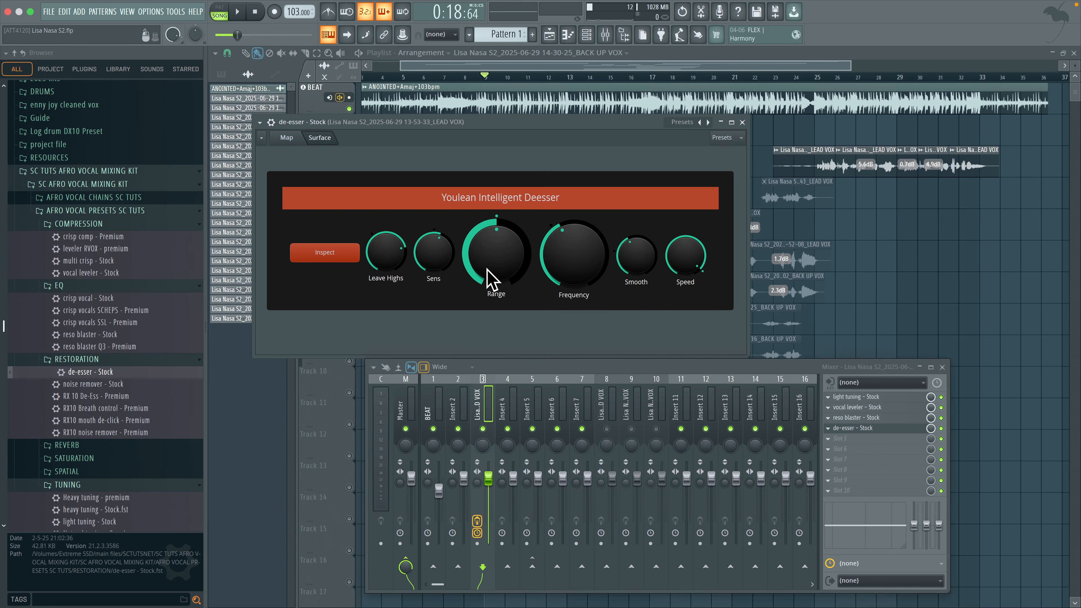
key(space)
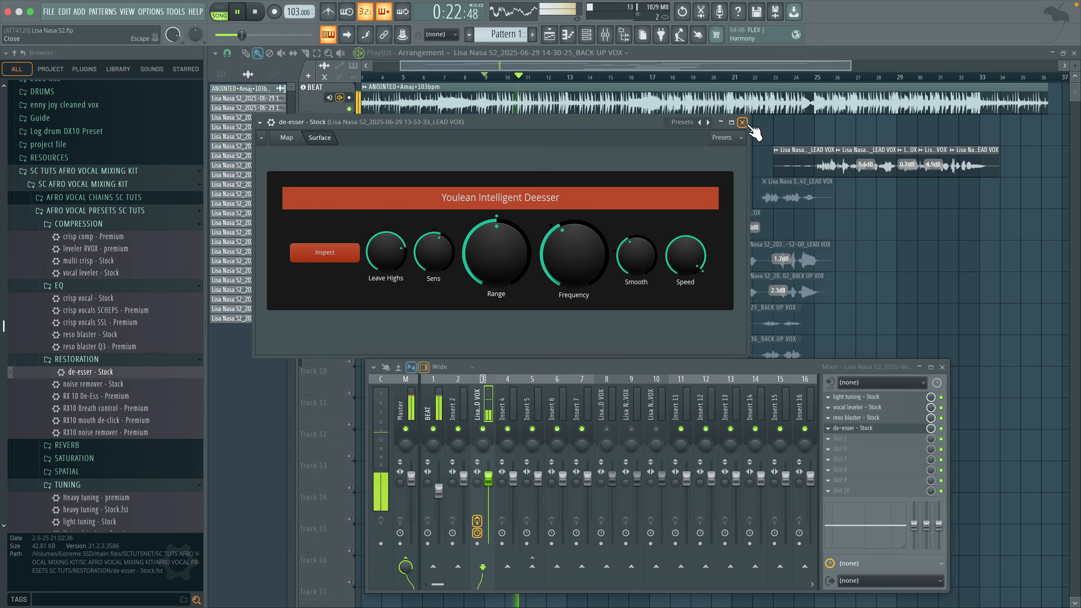
click(744, 122)
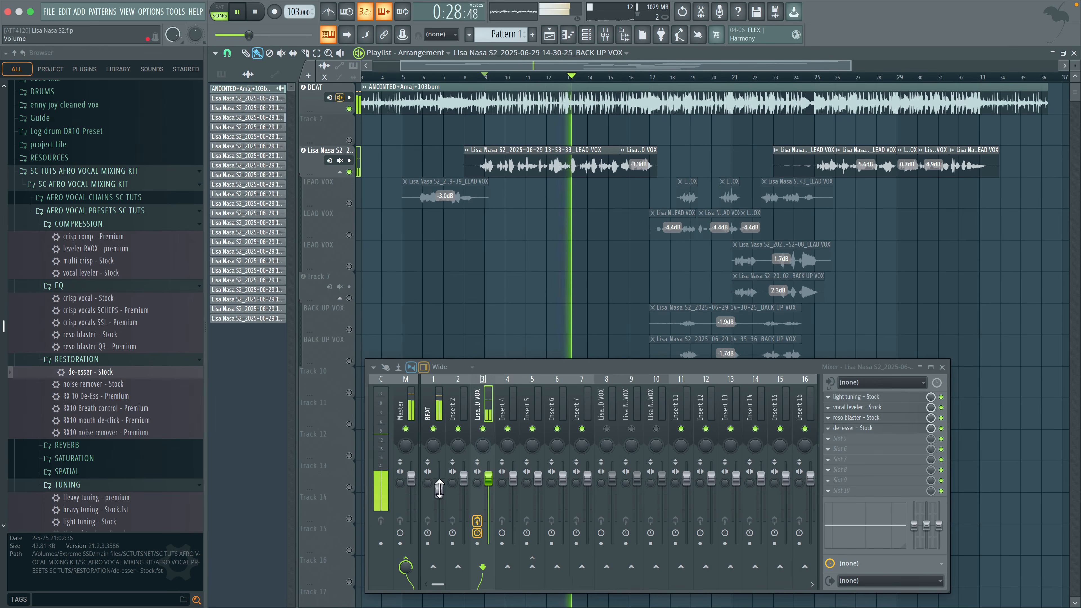
key(space)
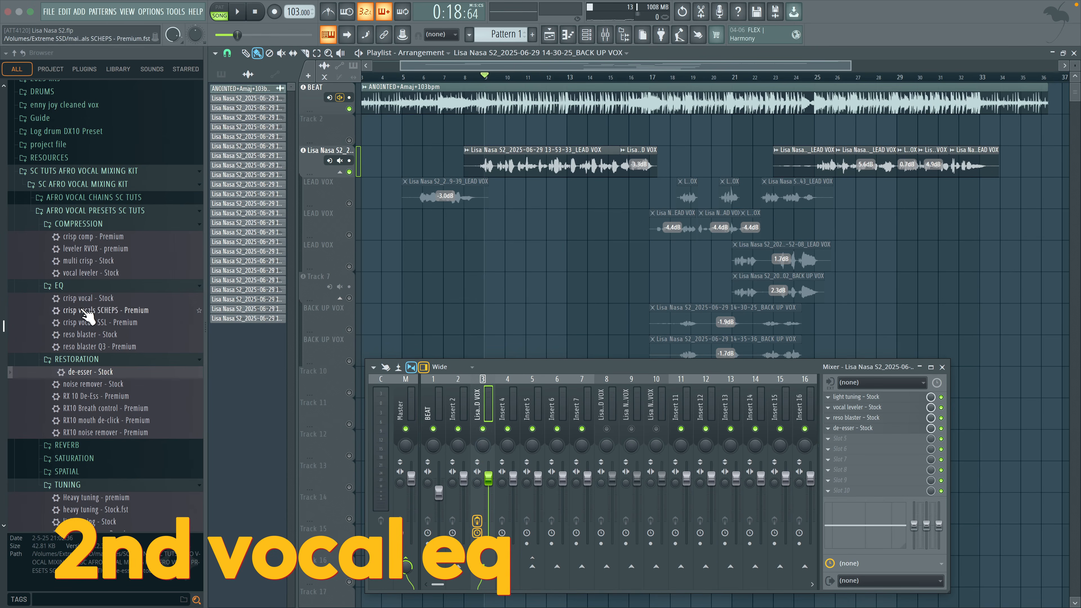
Load the crisp vocal - Stock EQ preset into the fifth effect slot and lower the beat's mixer volume slightly during playback
drag(86, 302, 851, 442)
key(space)
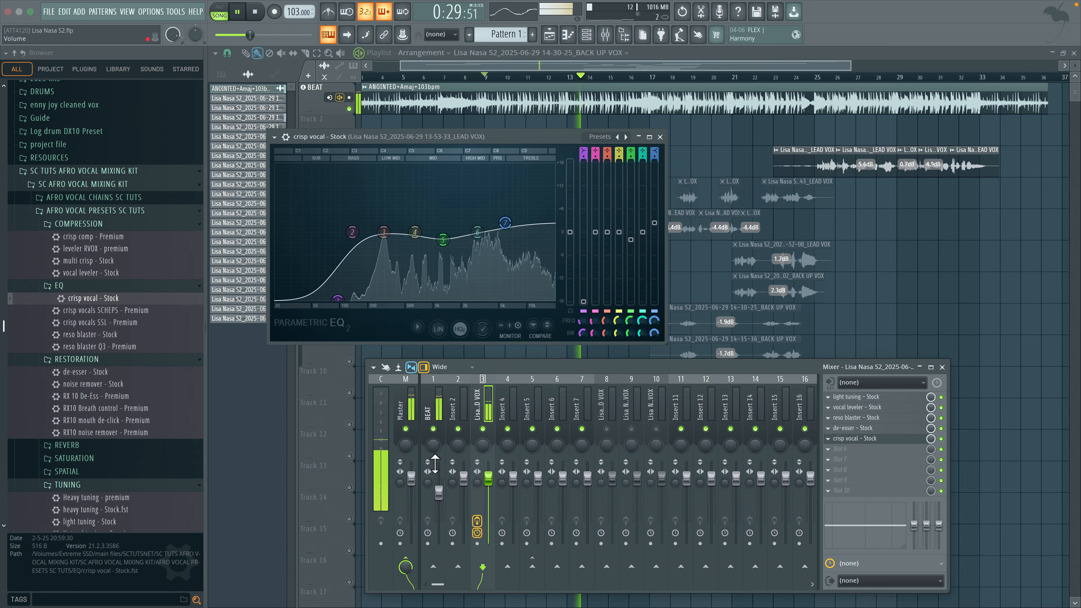
drag(439, 493, 439, 489)
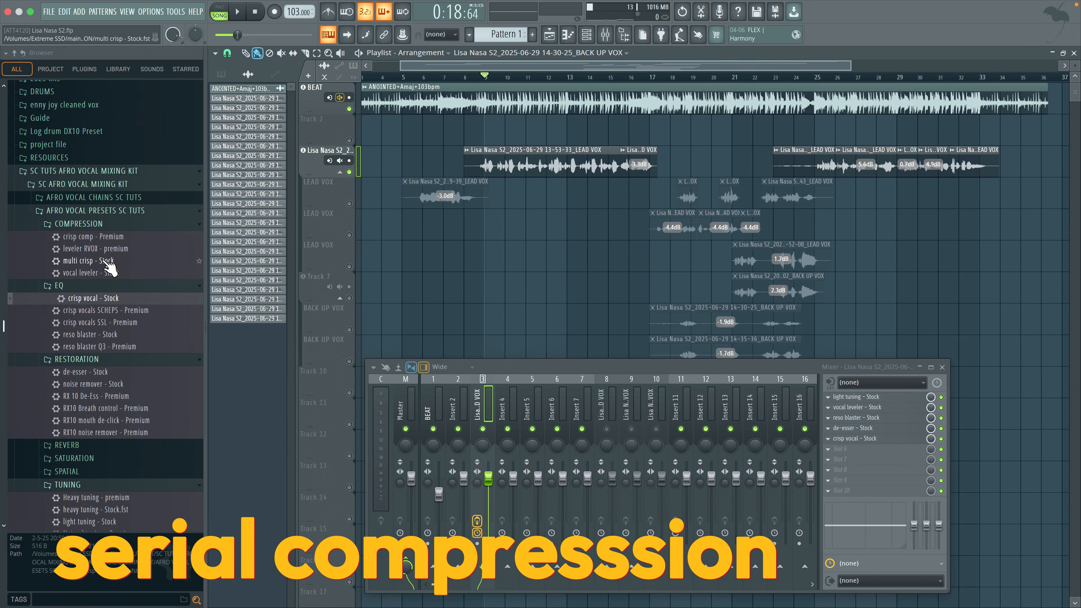
Load the multi crisp - Stock preset into the sixth effect slot and play the mix repeatedly to check its multiband compression
drag(81, 261, 845, 448)
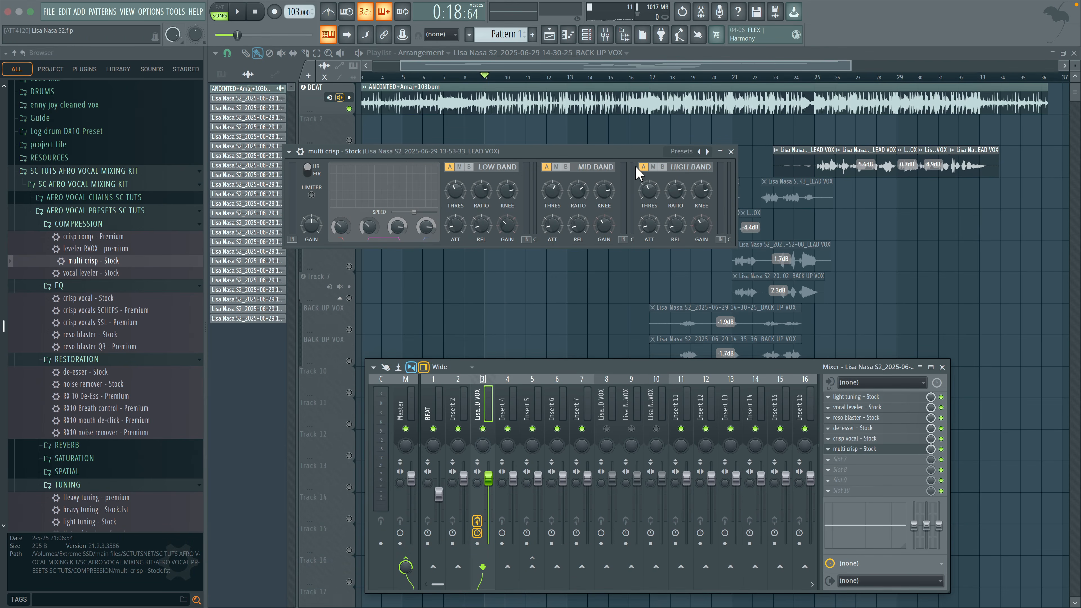
drag(616, 153, 648, 197)
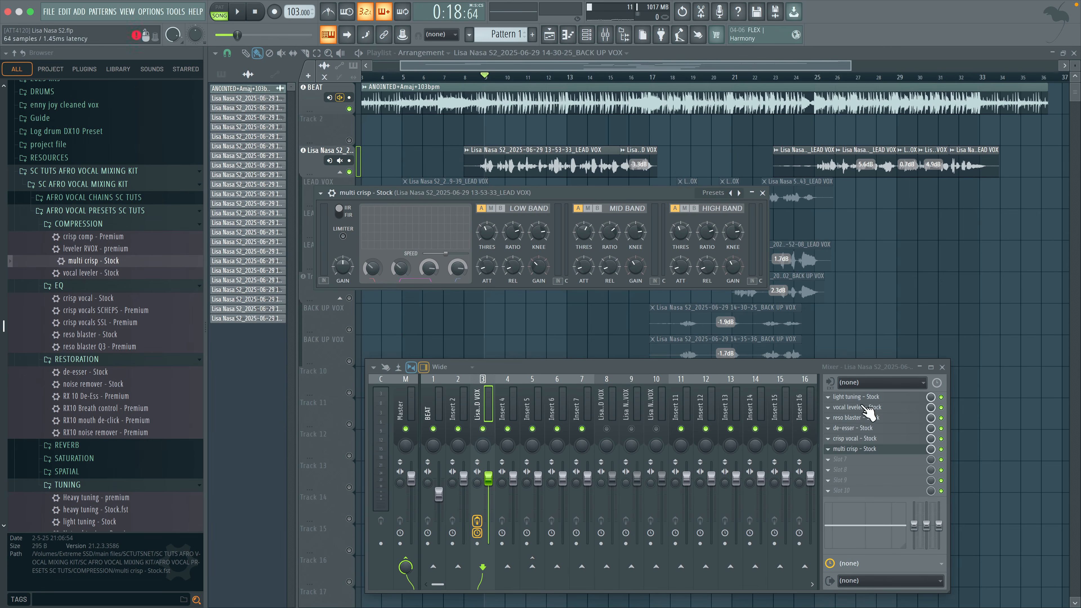
key(space)
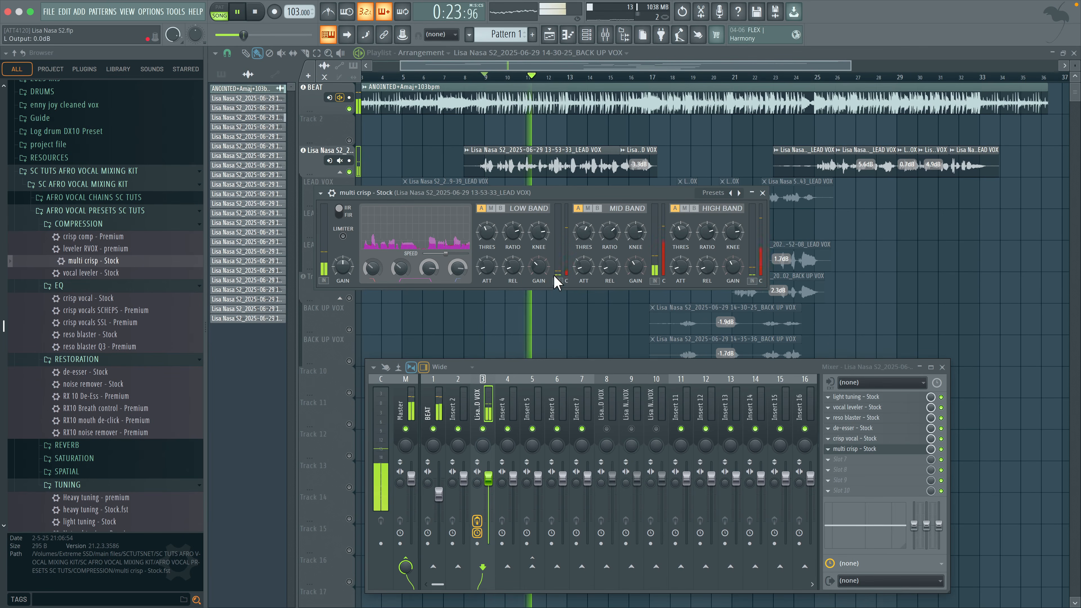
key(space)
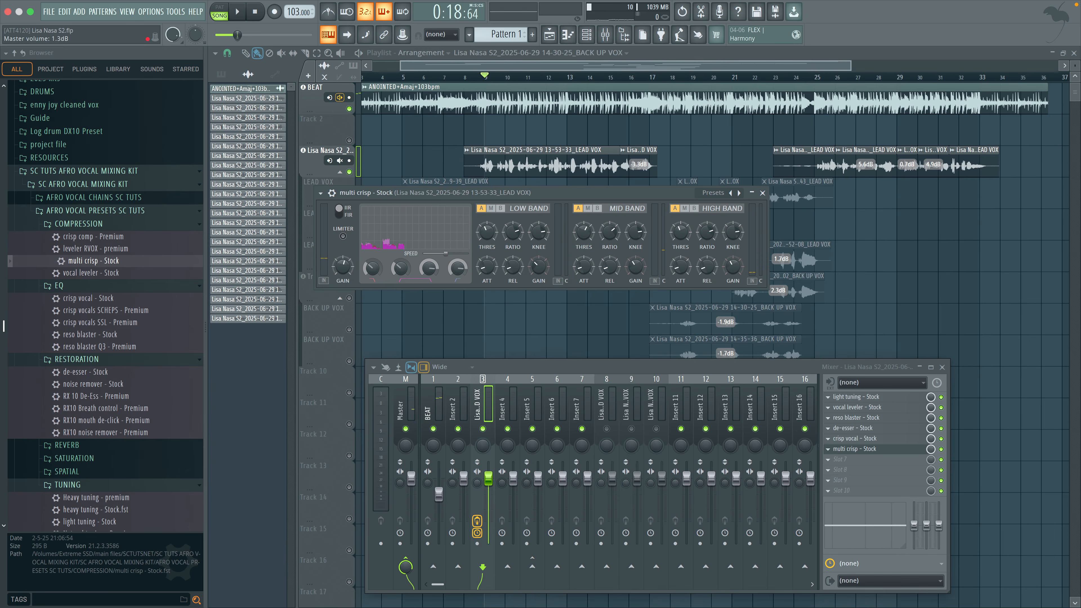
key(space)
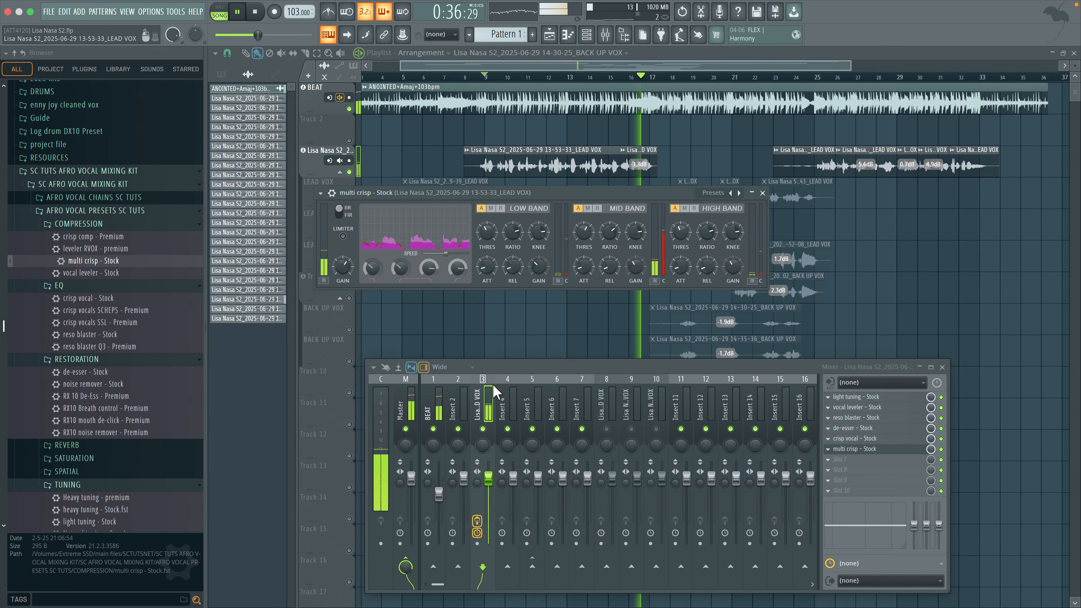
key(space)
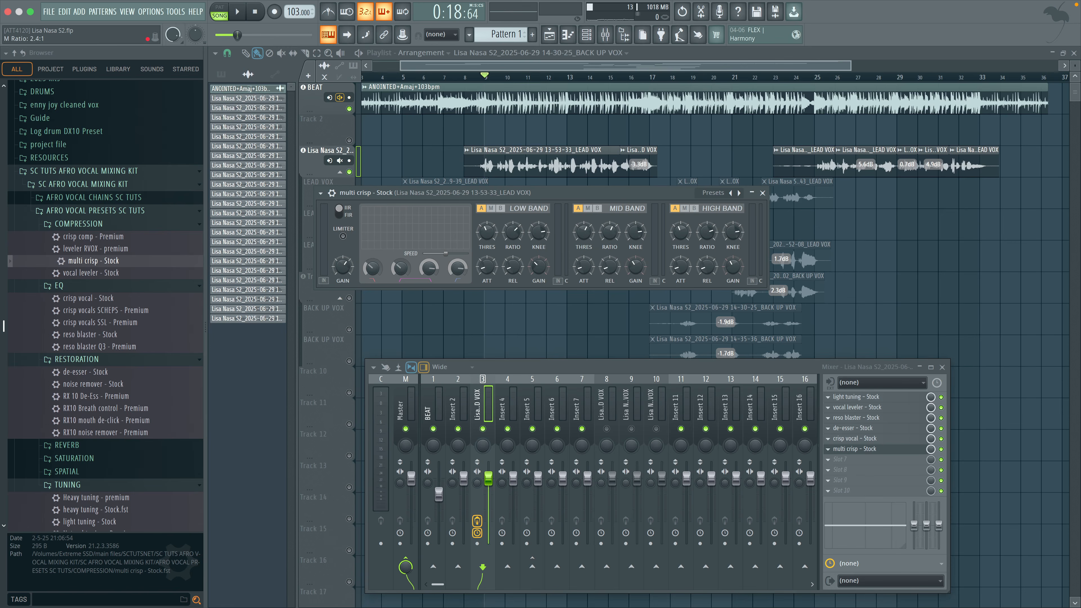
key(space)
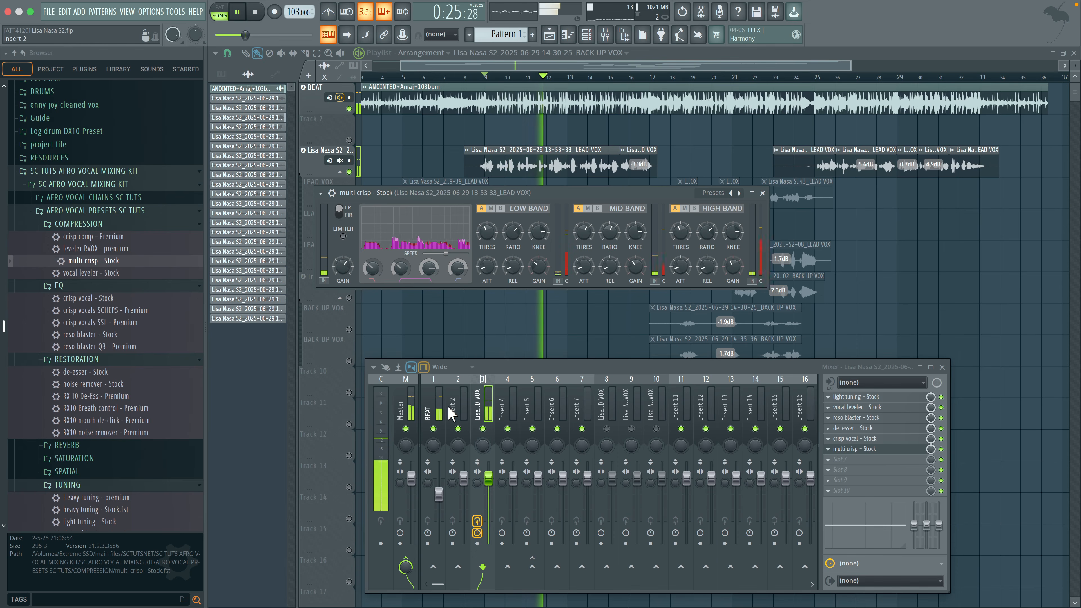
key(space)
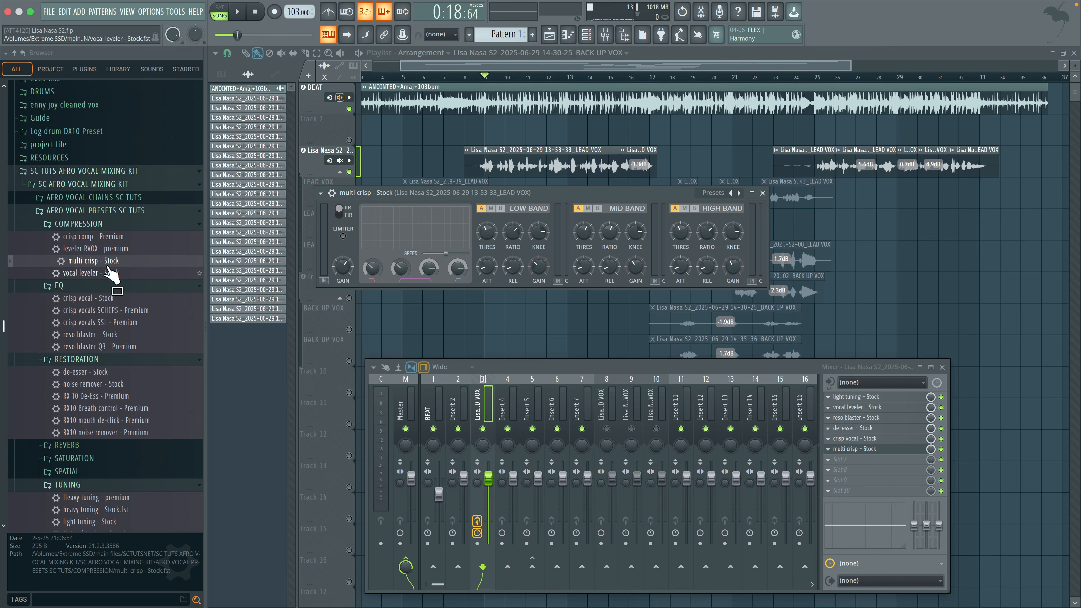
Close the multi crisp window and load the wide n silky - stock preset from the SPATIAL folder into the seventh effect slot
drag(107, 267, 169, 282)
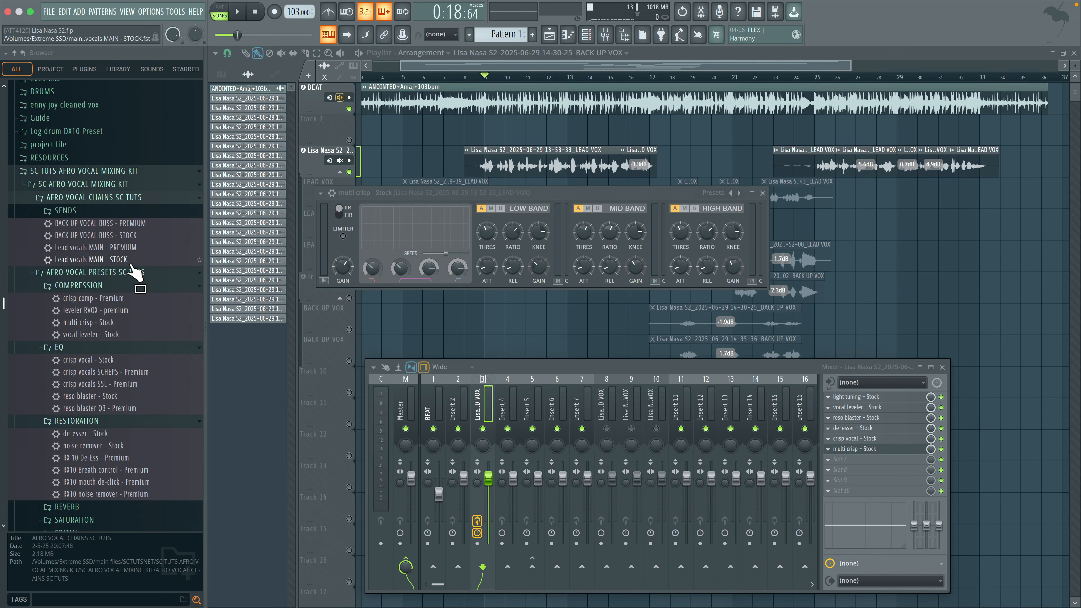
drag(132, 266, 115, 351)
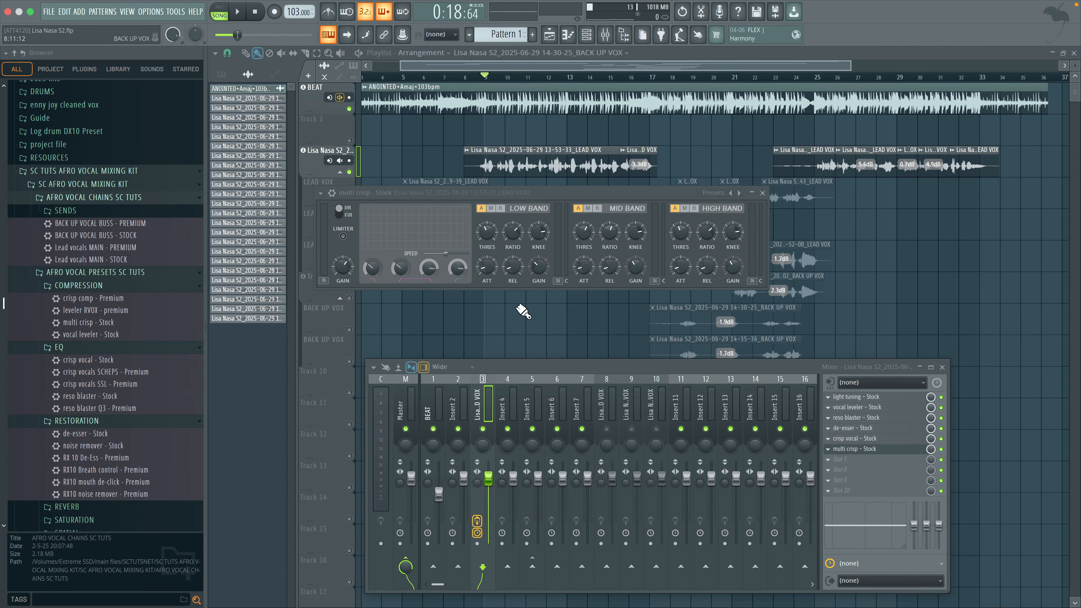
click(765, 194)
scroll(105, 424, down, 5)
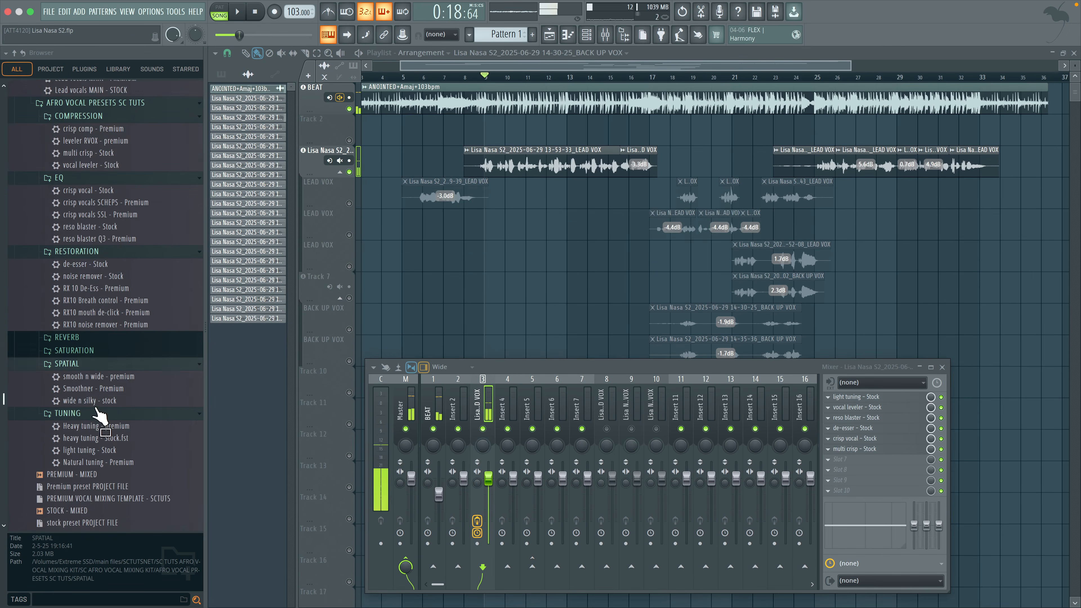
drag(102, 402, 856, 461)
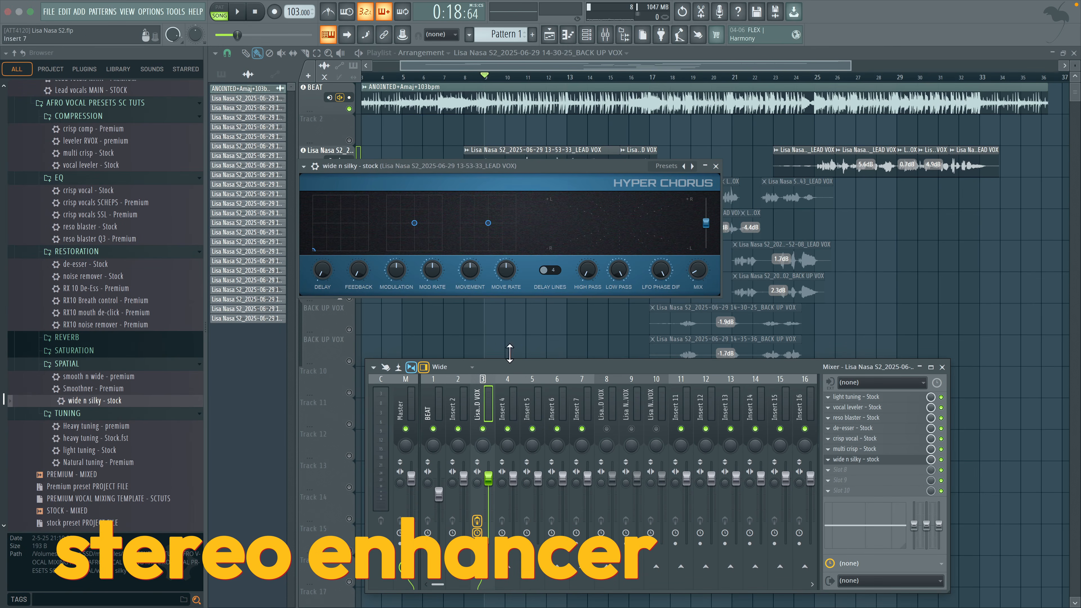
Set the beat's mixer volume to 76% (-5.6 dB) while the mix plays, and save the project
key(space)
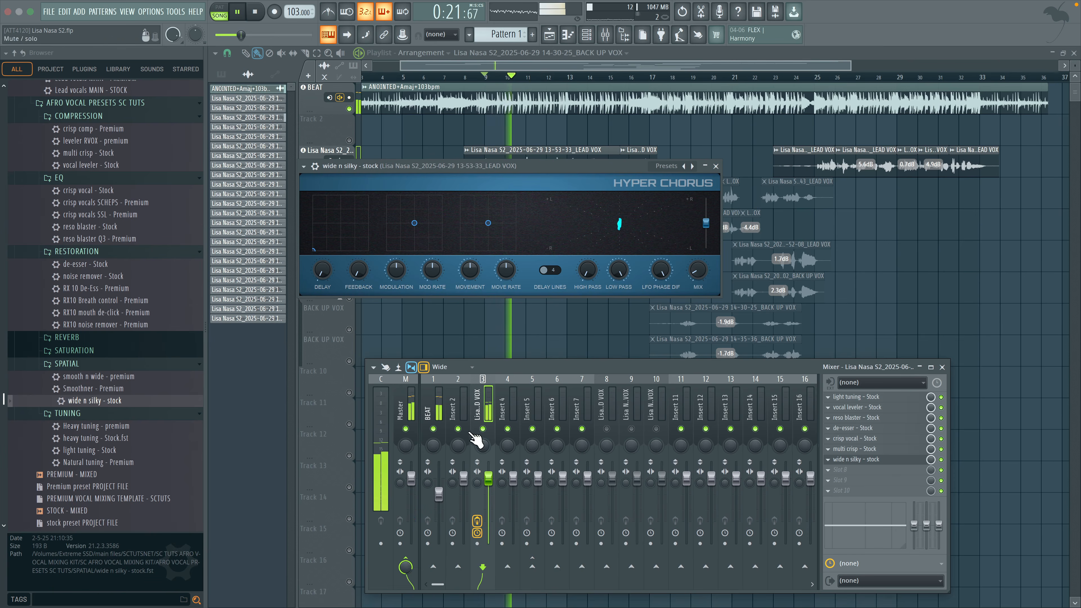
click(438, 490)
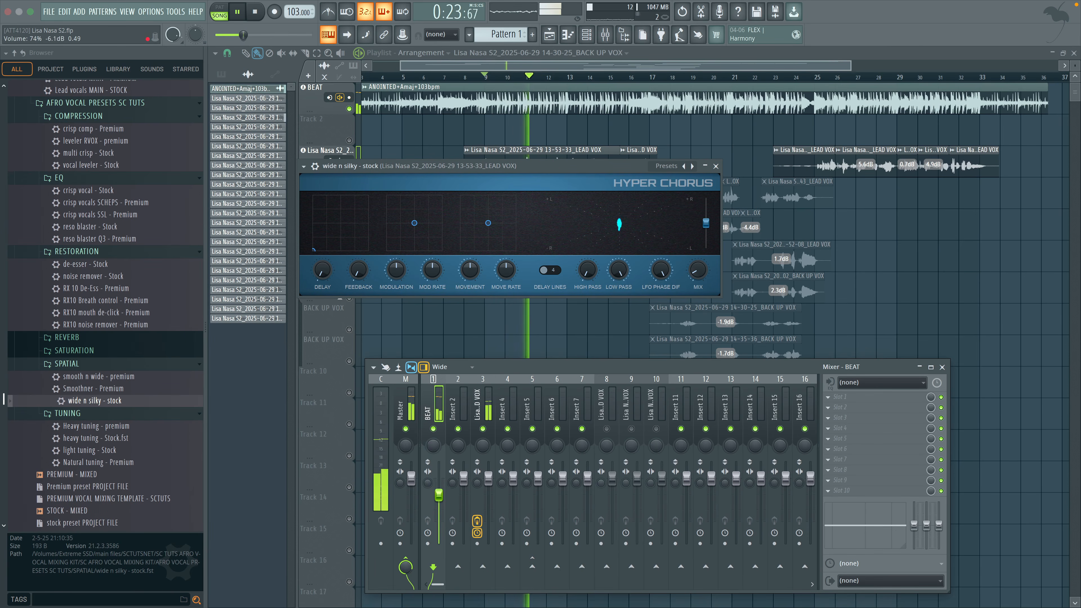
drag(437, 490, 436, 488)
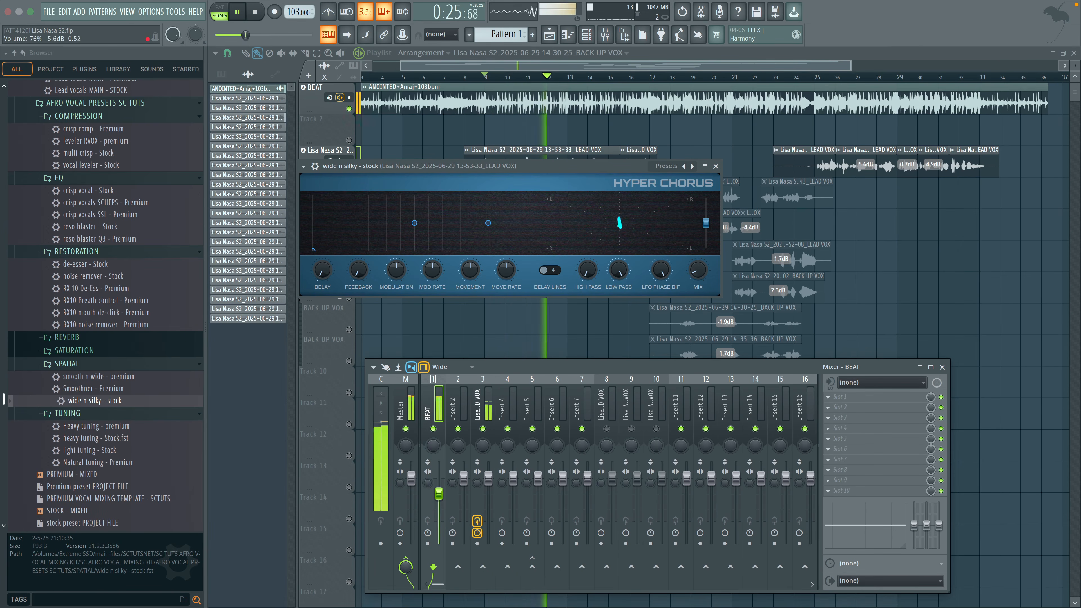
key(super+s)
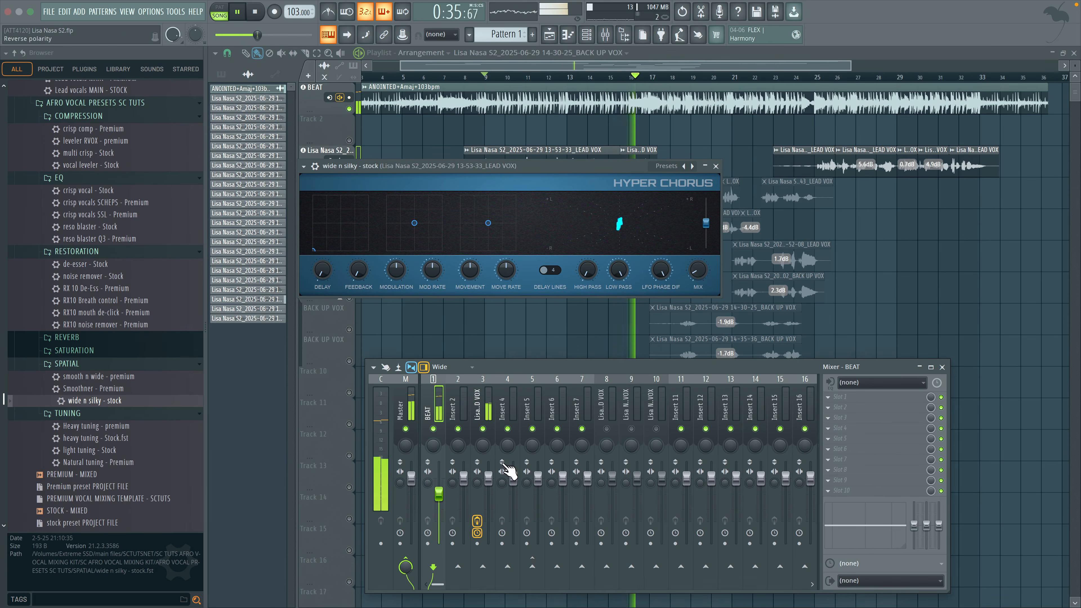
Reselect the lead vocal's mixer insert, stop playback and close the wide n silky effect window
click(489, 400)
key(space)
click(716, 166)
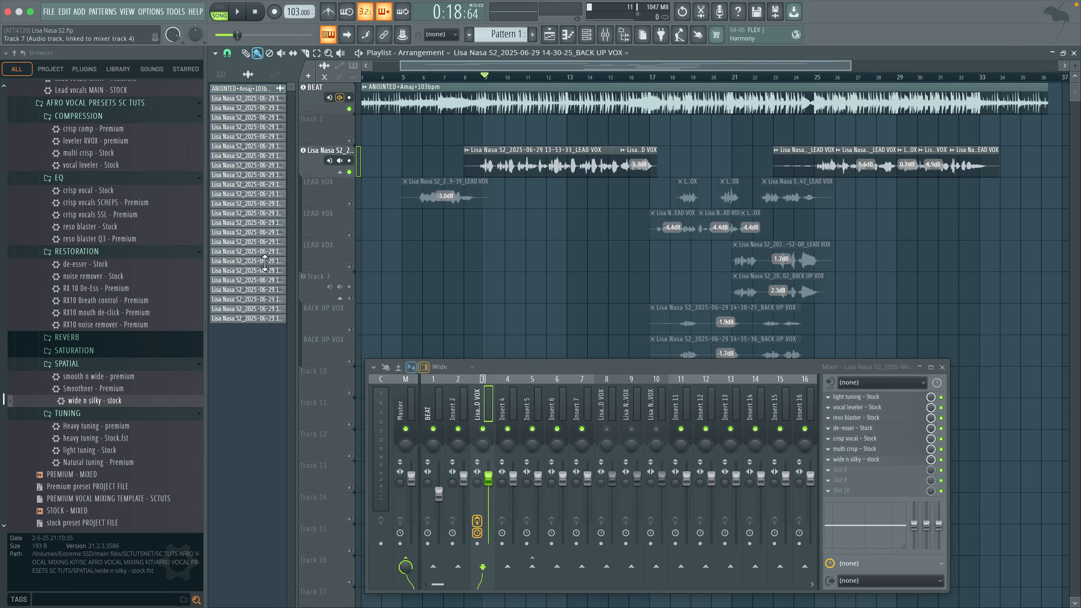
Load the Delay send - STOCK chain from the SENDS folder onto mixer insert 5 and route the lead vocal to it
scroll(128, 273, up, 5)
click(121, 259)
scroll(119, 287, up, 2)
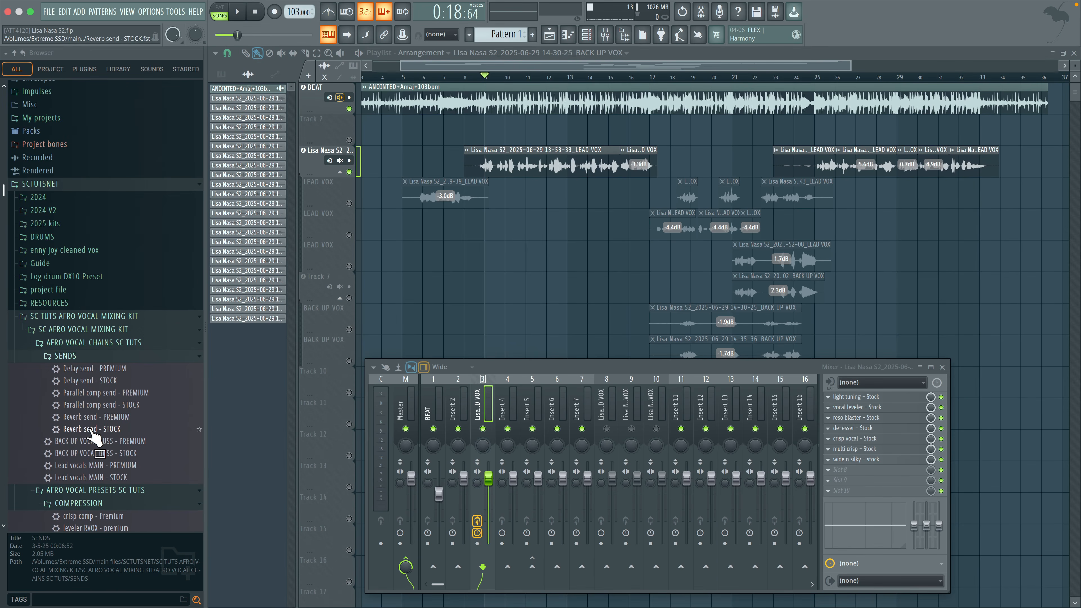
drag(89, 380, 168, 383)
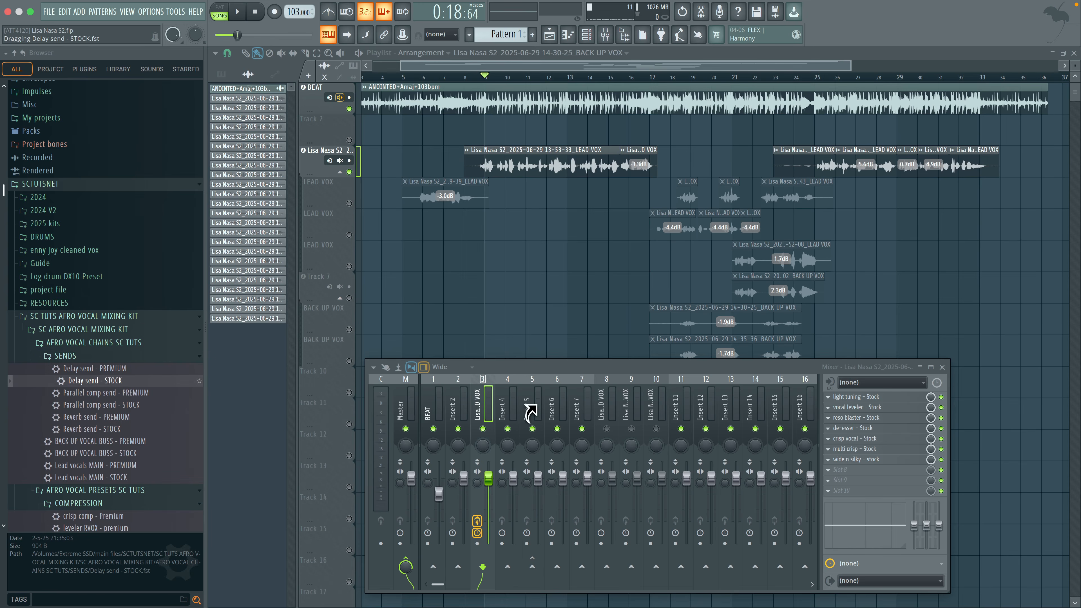
drag(528, 409, 528, 410)
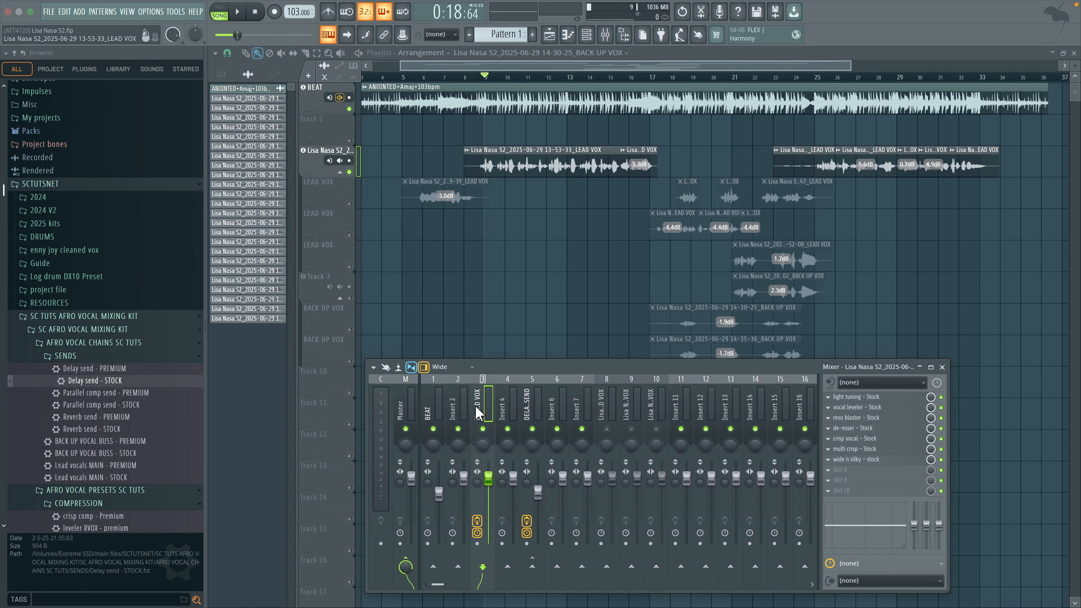
click(532, 566)
Select the delay send insert with its track enabled and examine its Fruity delay 2 and Fruity Limiter effects
click(532, 429)
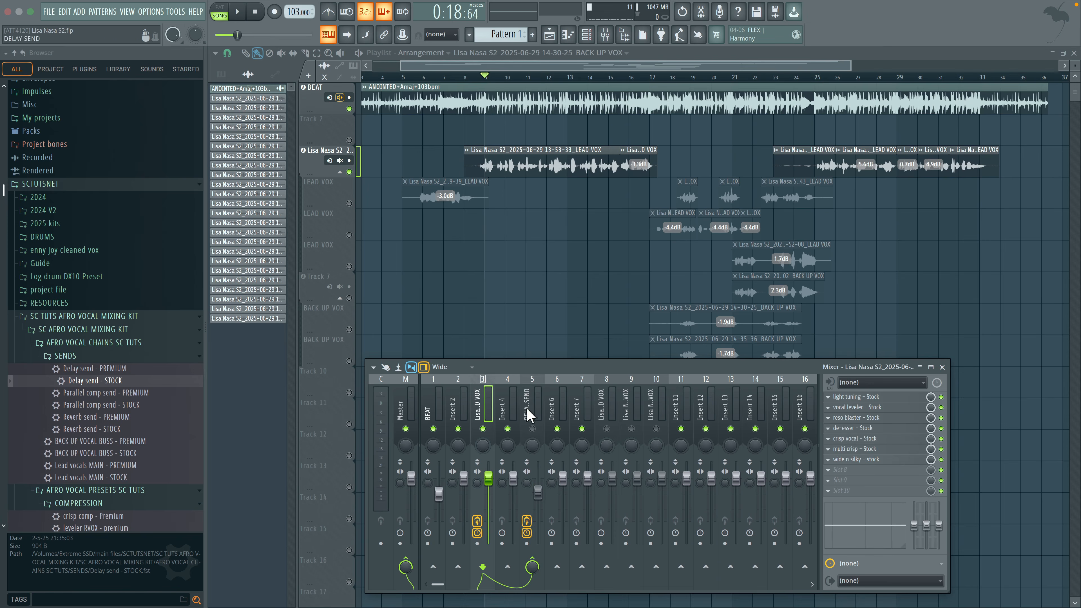
click(529, 438)
click(531, 429)
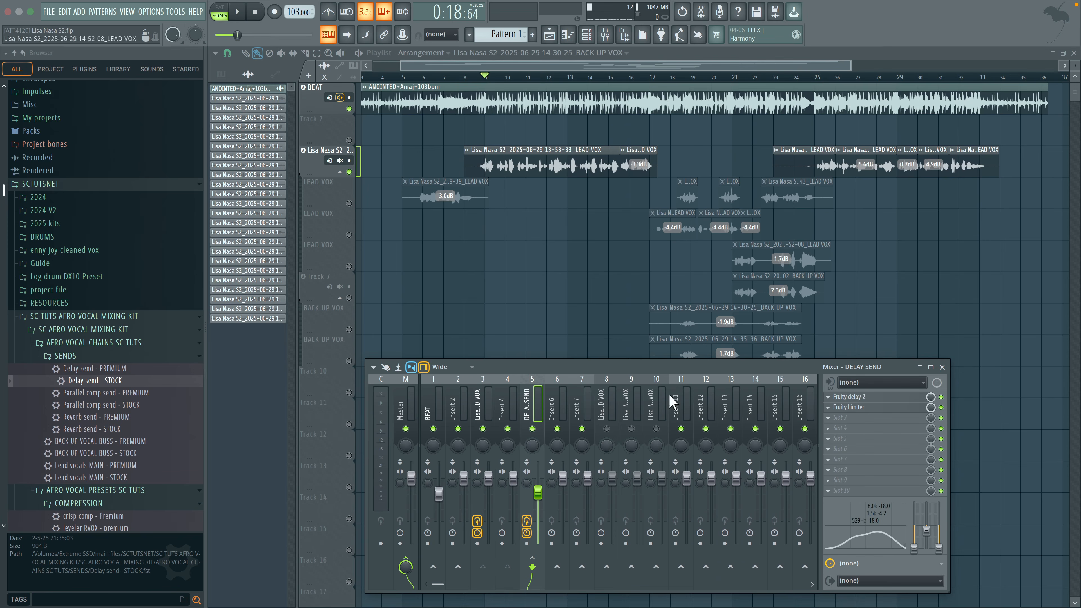
click(861, 400)
click(863, 407)
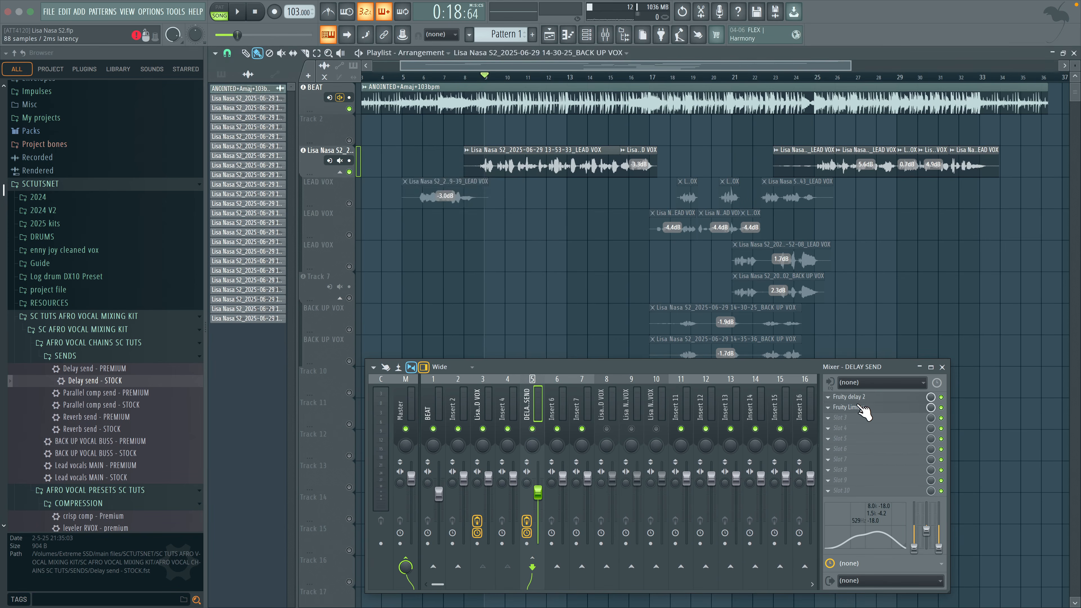
click(862, 408)
Play the lead vocal with the beat and raise the delay send's mixer volume slightly, leaving the lead vocal insert selected
click(484, 400)
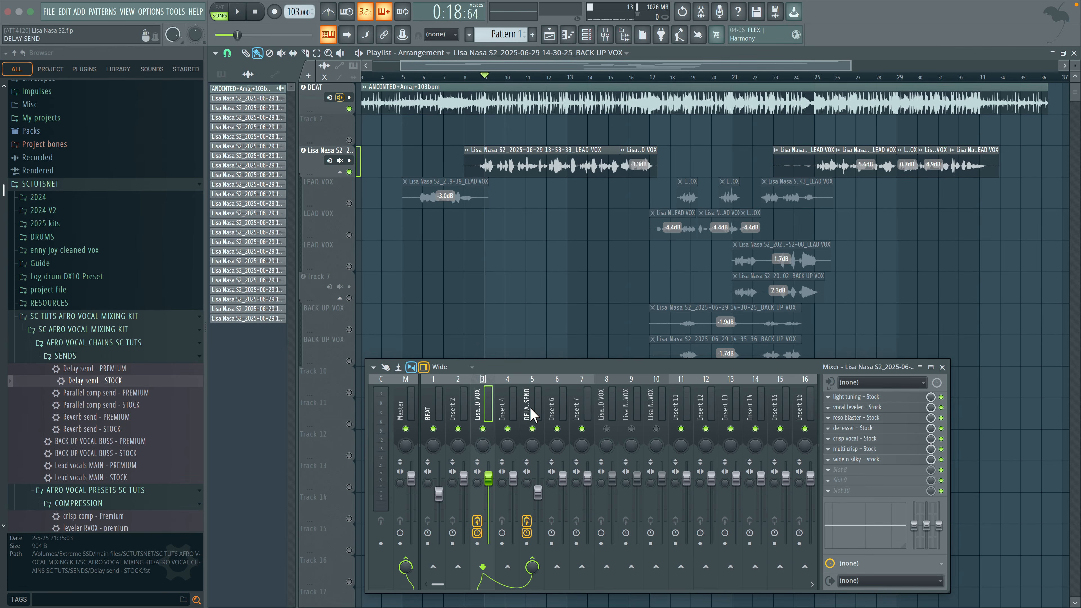
key(space)
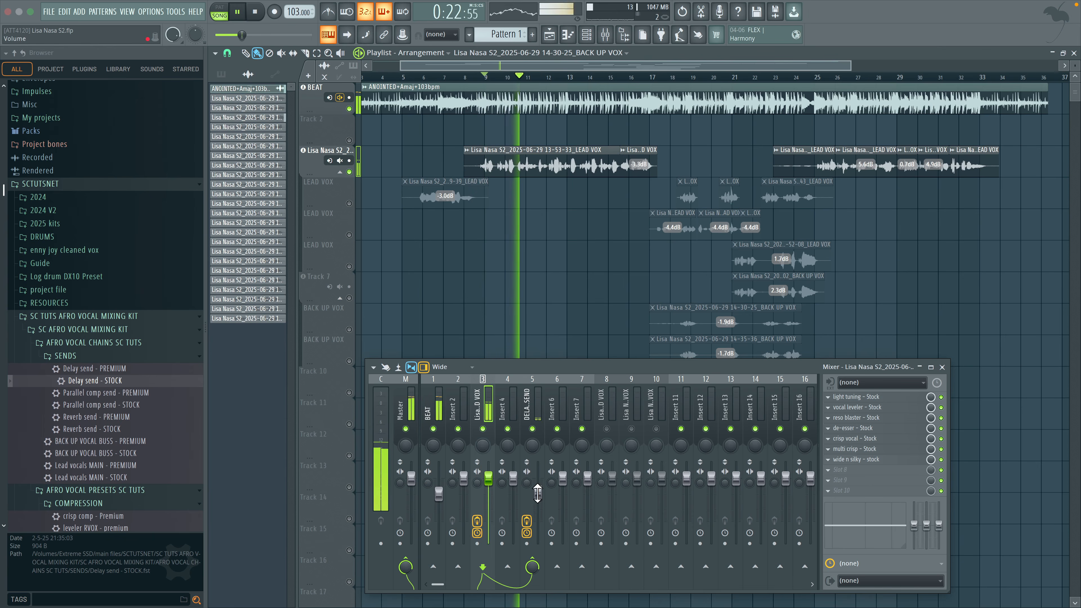
click(538, 494)
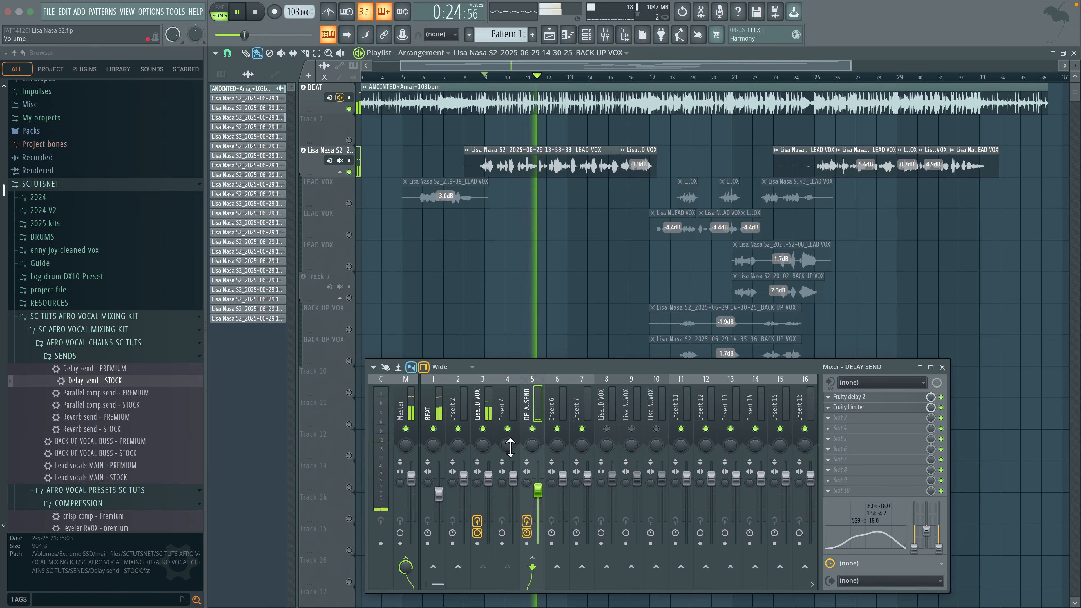
click(489, 413)
key(space)
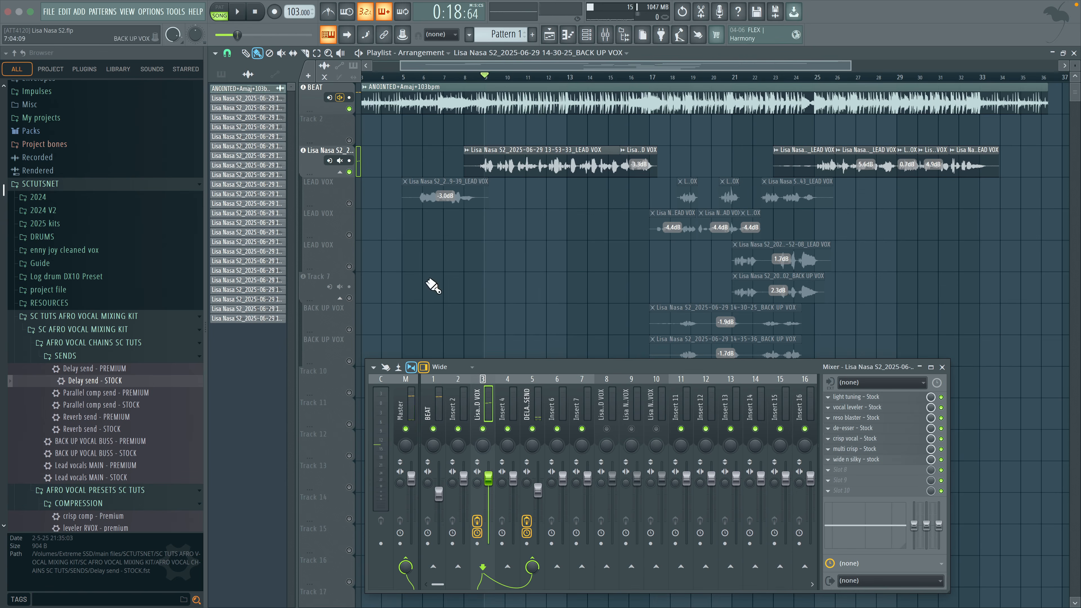
Audition the lead vocal with the beat muted, restore the beat and lower the delay send's mixer volume to 74%
click(340, 98)
key(space)
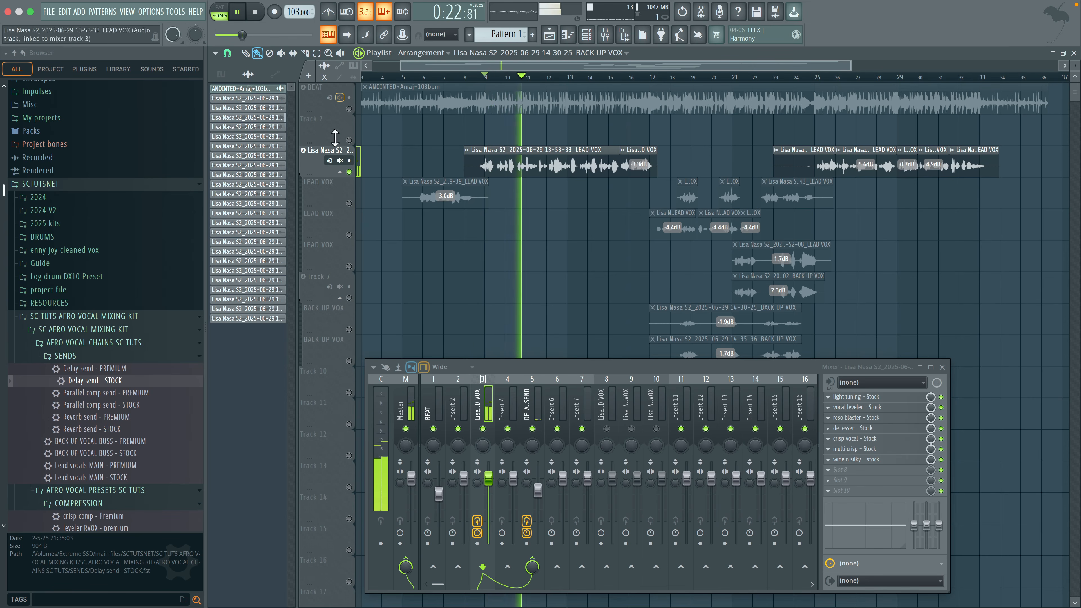
click(349, 109)
key(space)
click(538, 487)
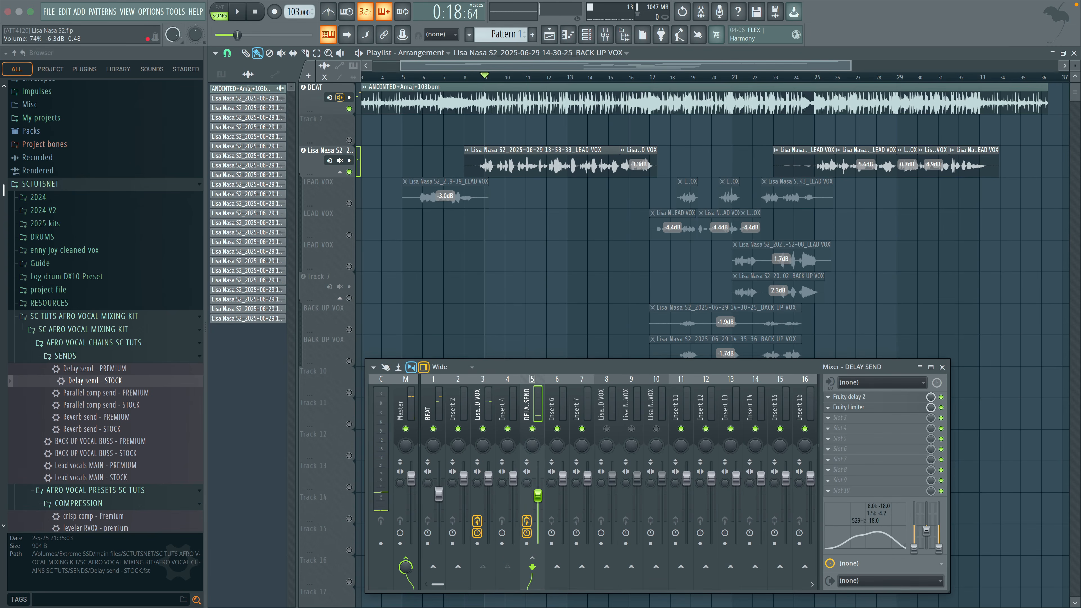
click(489, 413)
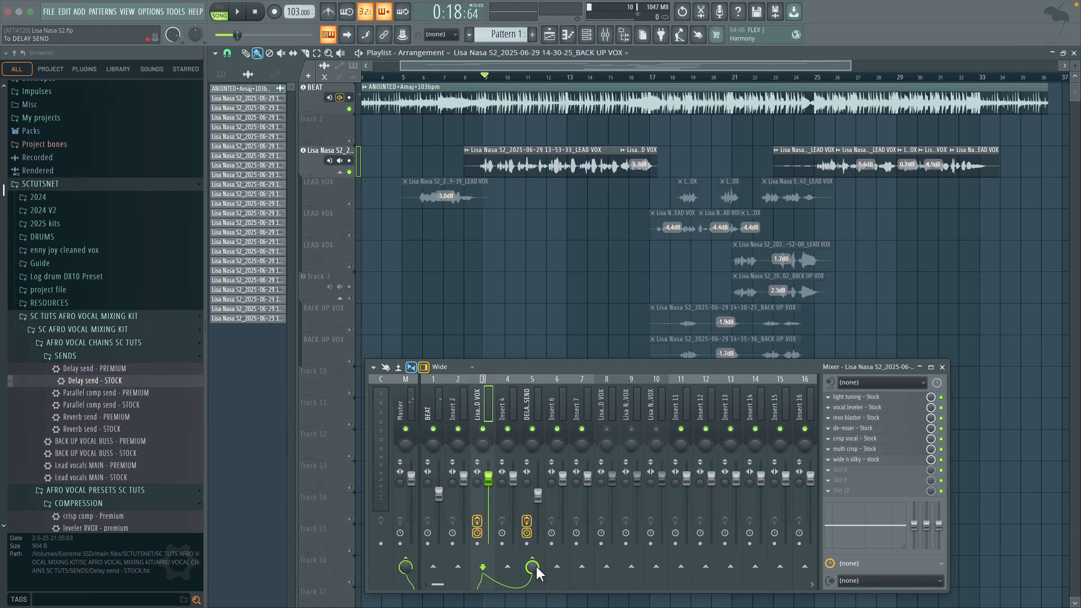
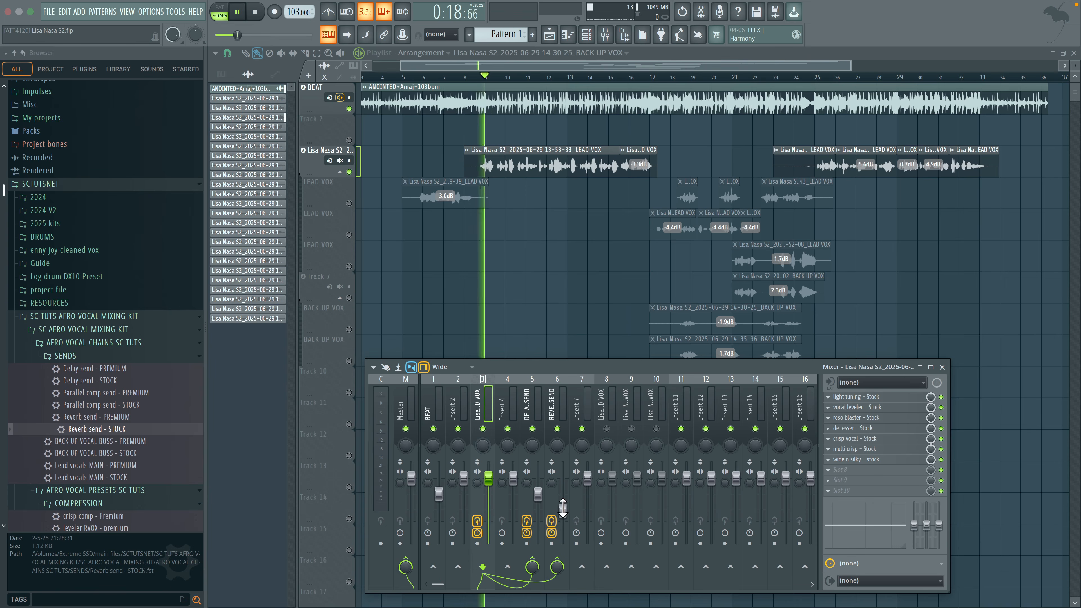
Play the lead vocal with the beat and raise the reverb send's mixer volume to about 75%, leaving the lead vocal insert selected
click(562, 507)
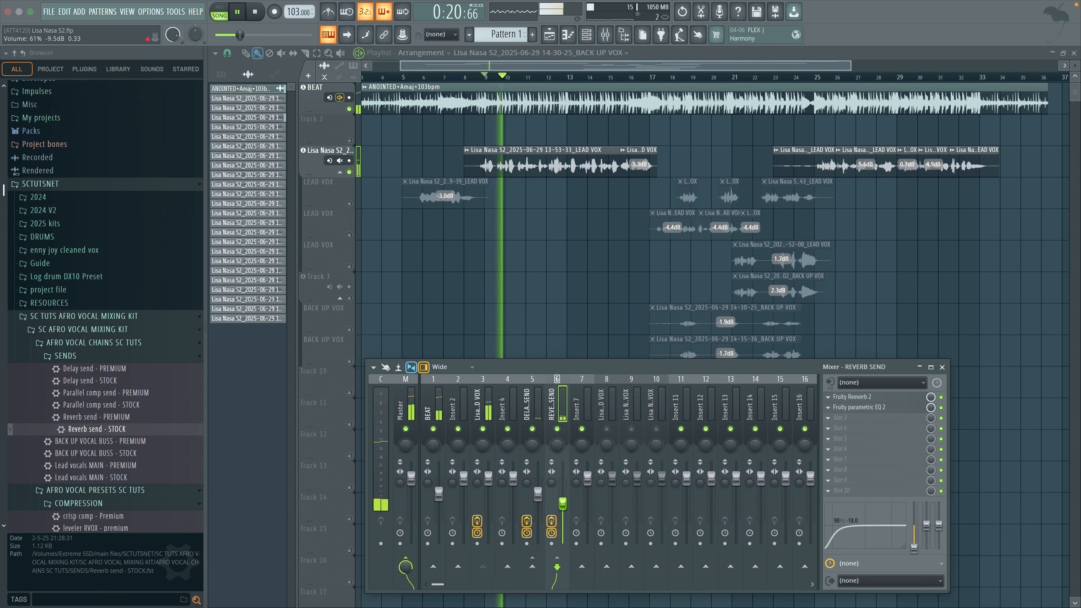
key(space)
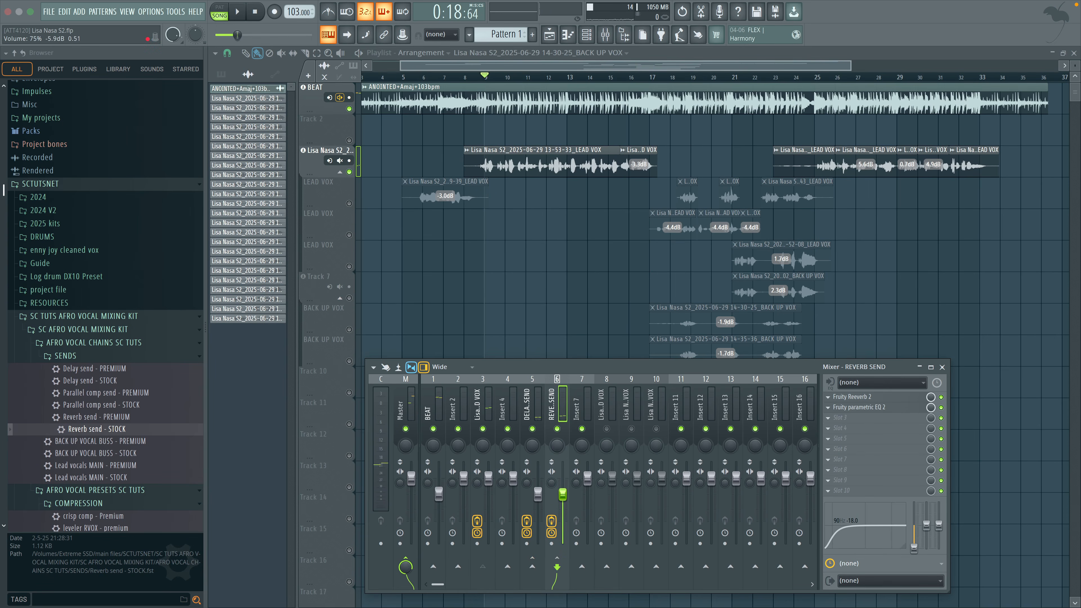
key(space)
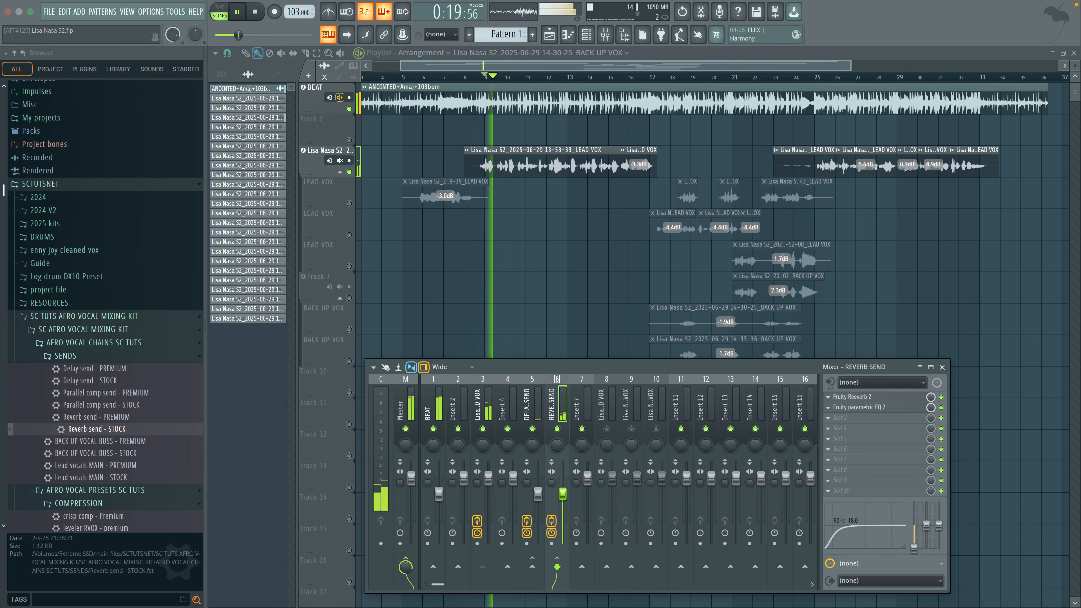
drag(563, 489, 562, 493)
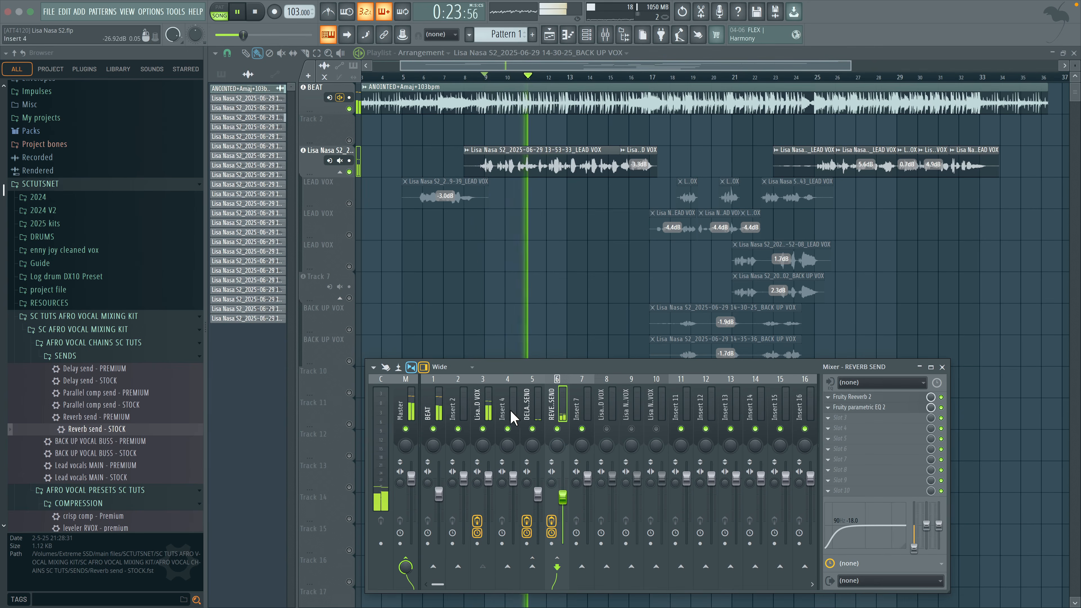
click(487, 411)
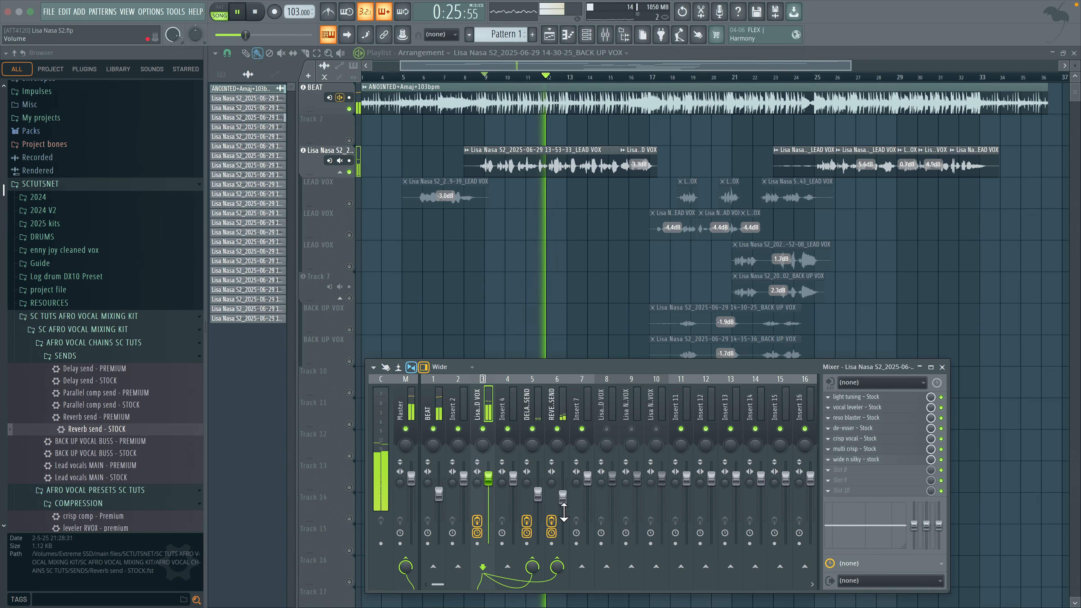
key(space)
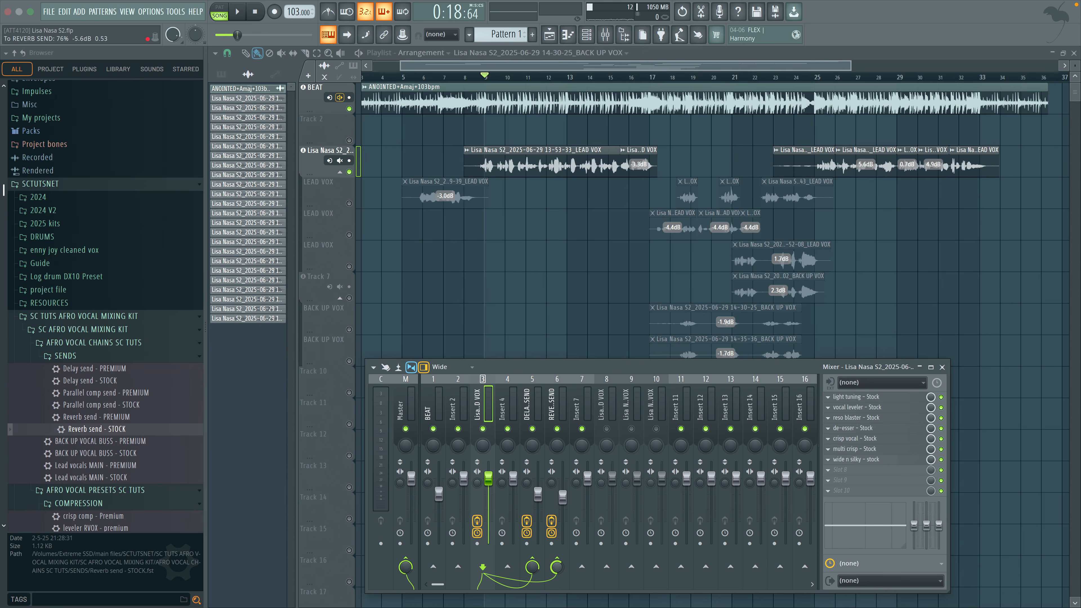
Set the lead vocal's send level into the reverb send to 76% by ear during playback and save the project
key(space)
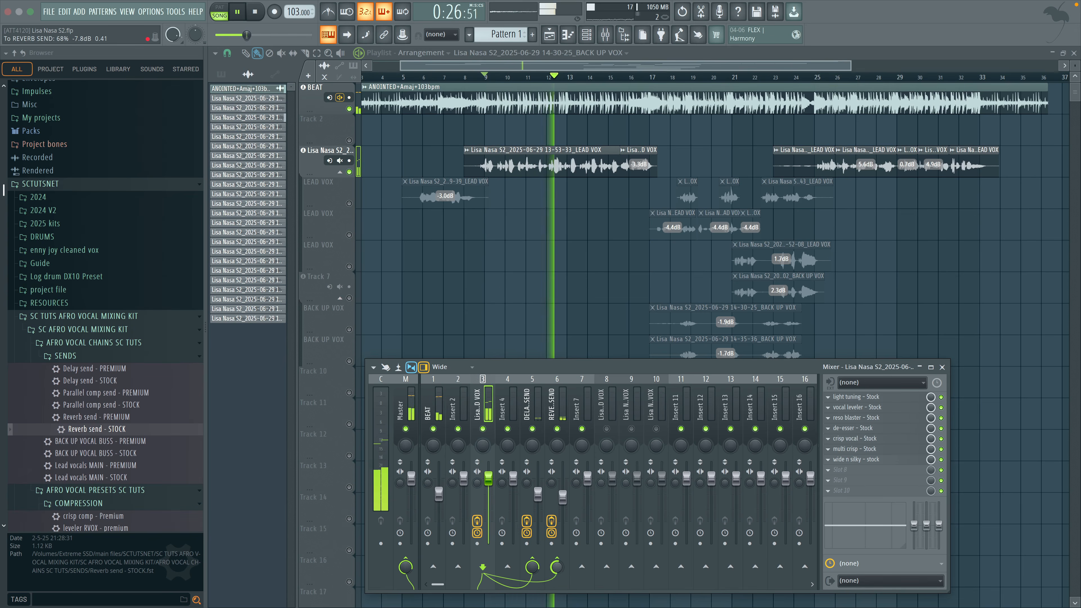
drag(553, 569, 554, 566)
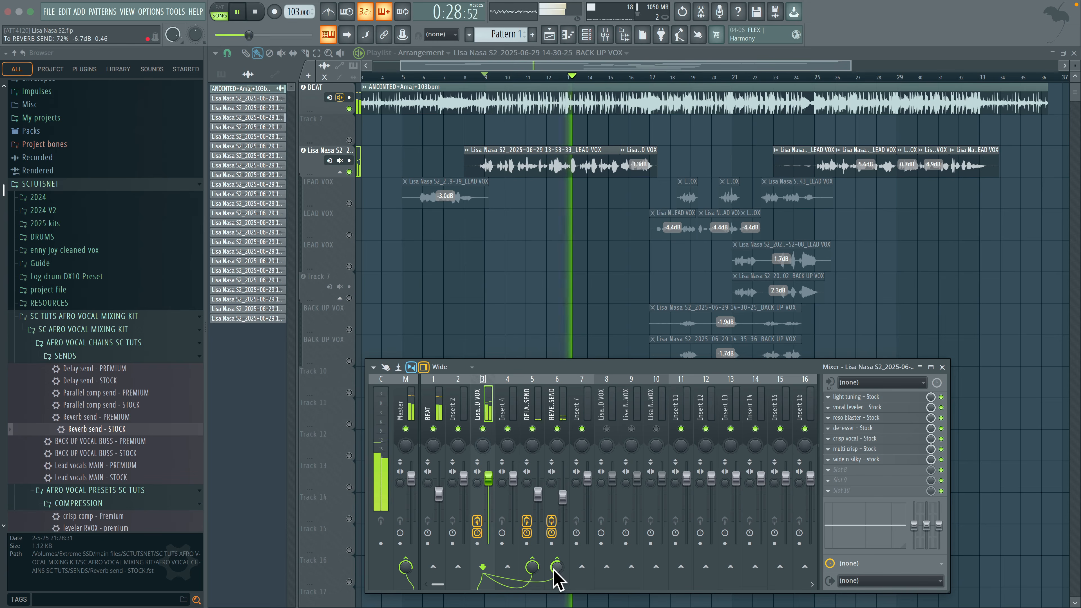
key(ctrl+s)
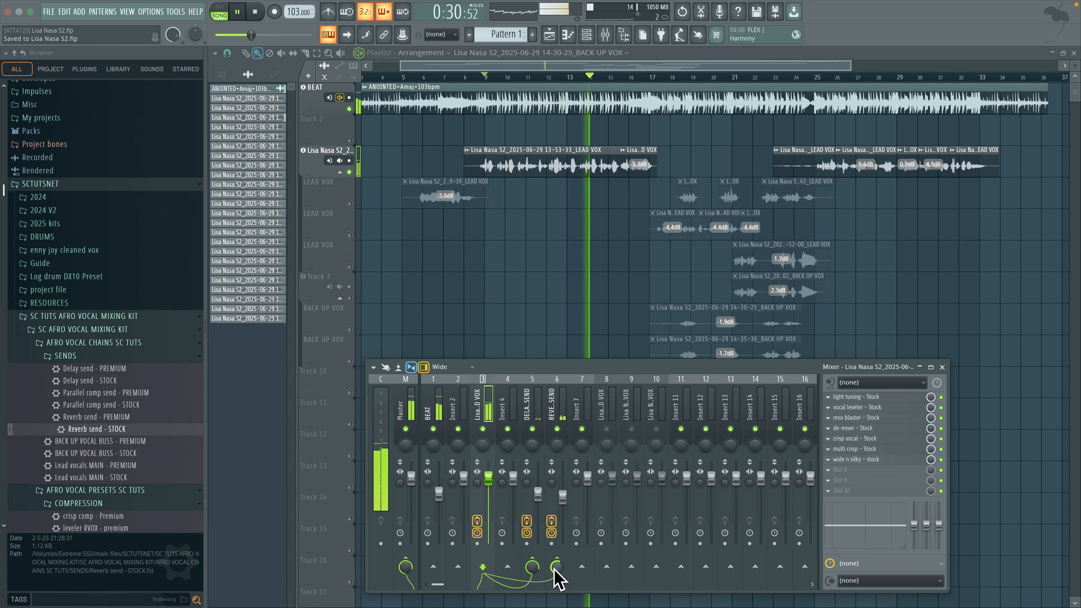
drag(554, 569, 545, 563)
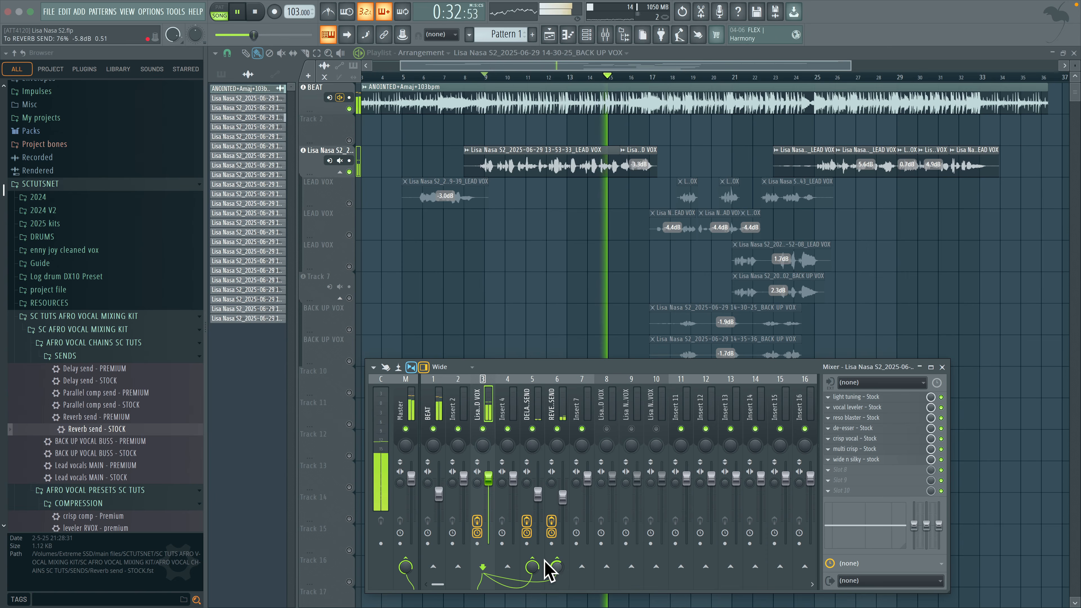
key(space)
key(space)
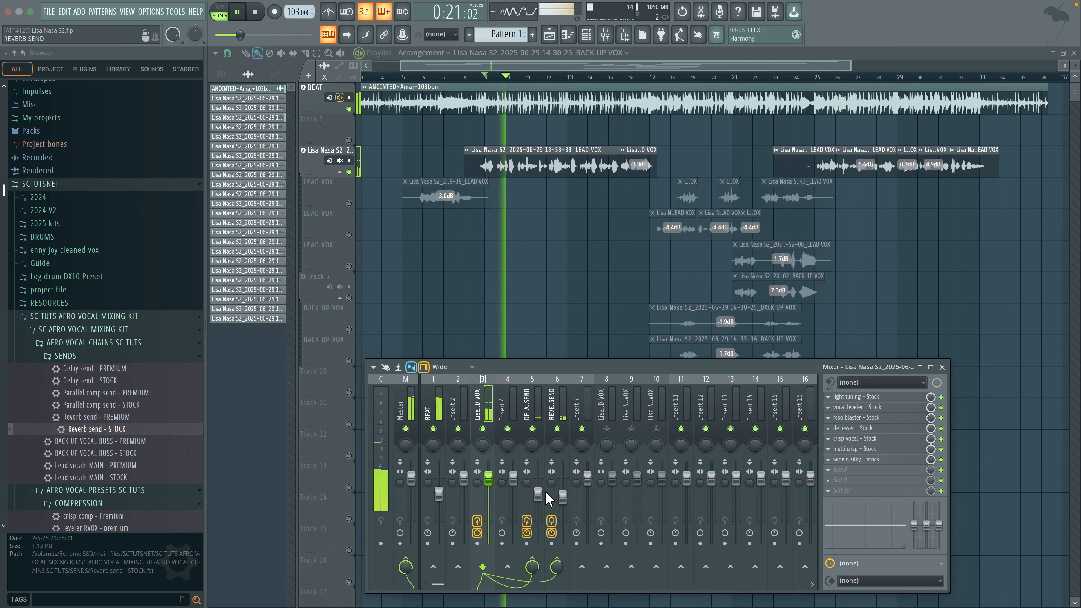
key(space)
Enable the two LEAD VOX tracks directly below the main lead vocal and place the playhead at bar 17
click(349, 235)
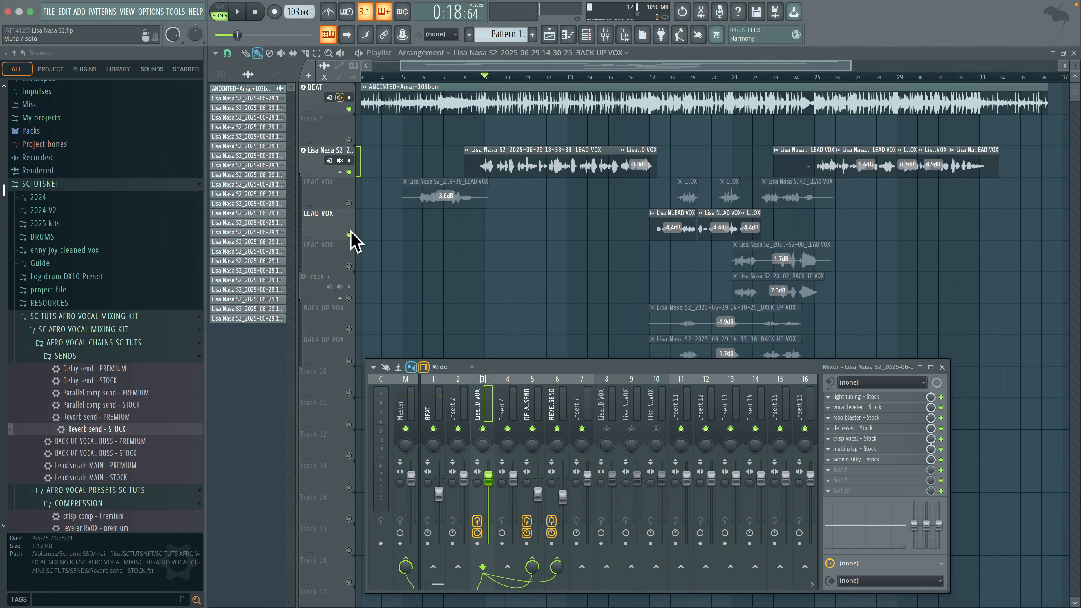
click(349, 204)
click(658, 78)
Play the lead vocals from bar 17, save the project and trim the start of the main lead clip at bar 23 to near bar 25
key(space)
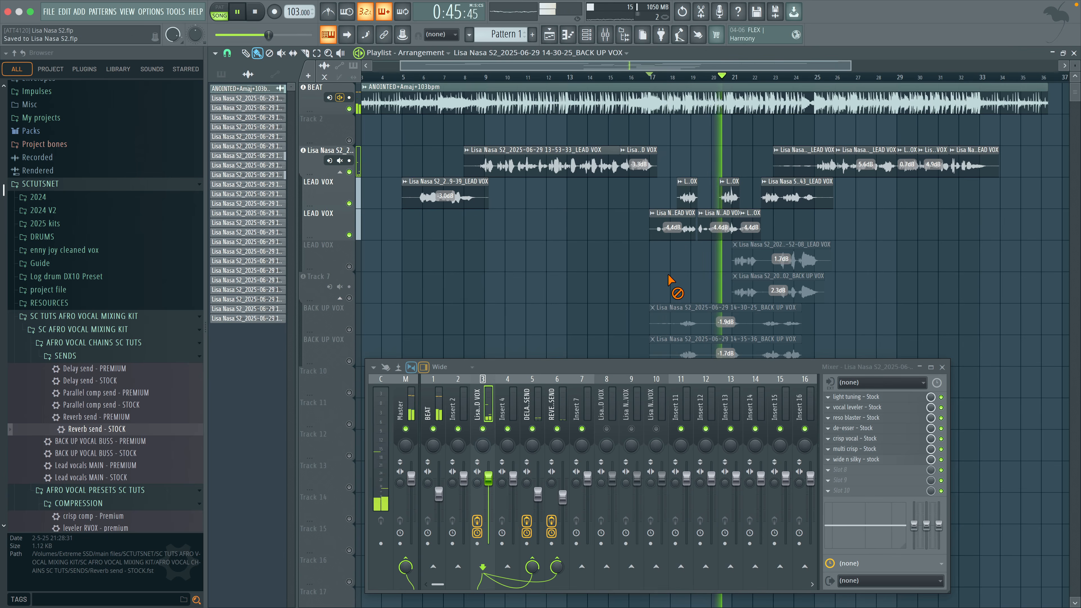
key(super+s)
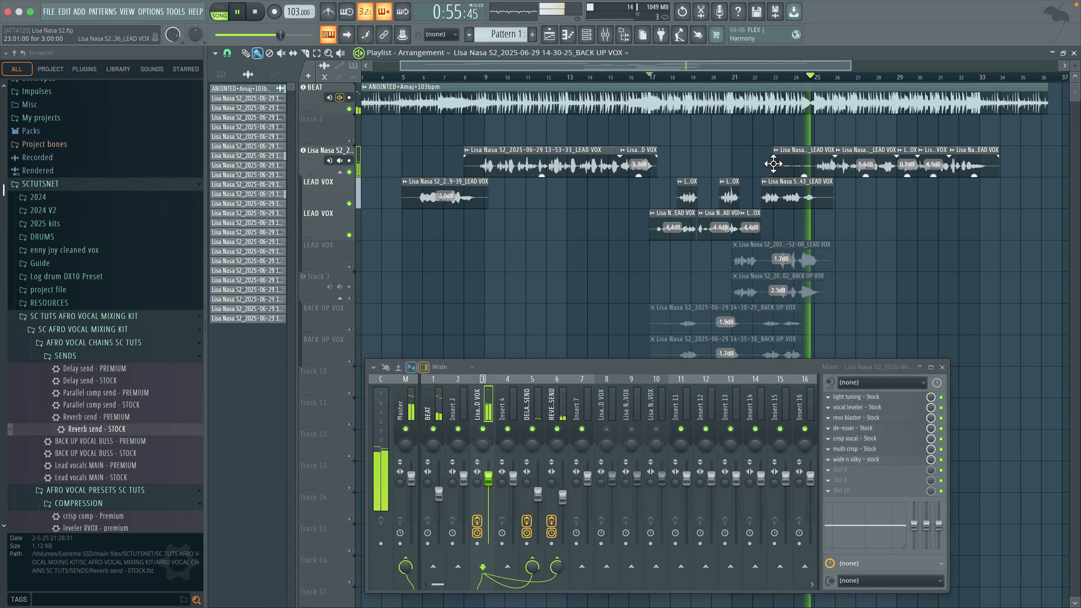
drag(774, 164, 804, 168)
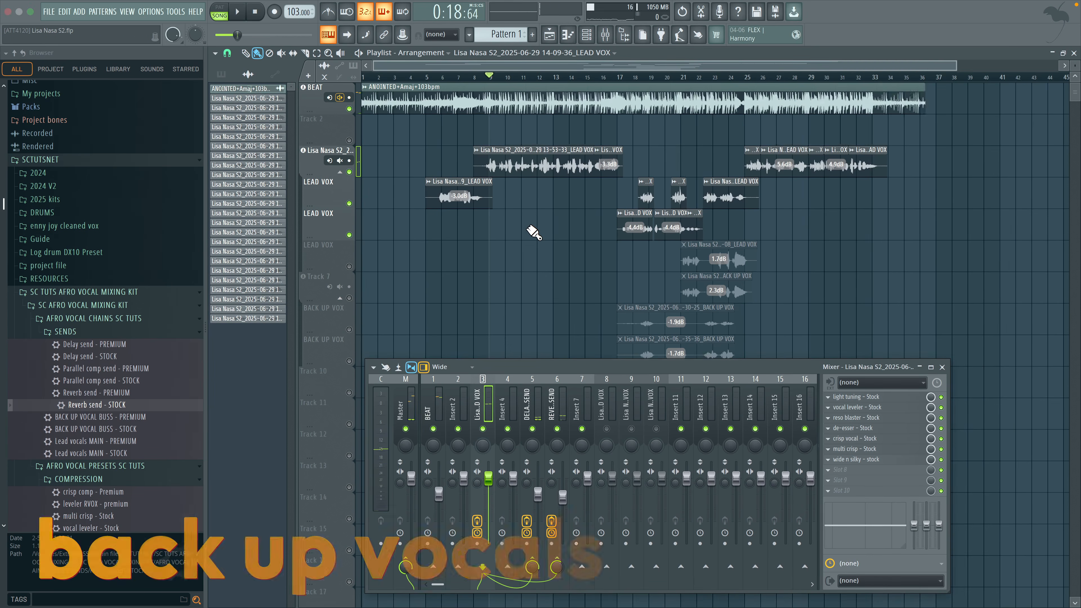
Move the playhead to bar 17 and enable both BACK UP VOX playlist tracks
scroll(536, 233, down, 2)
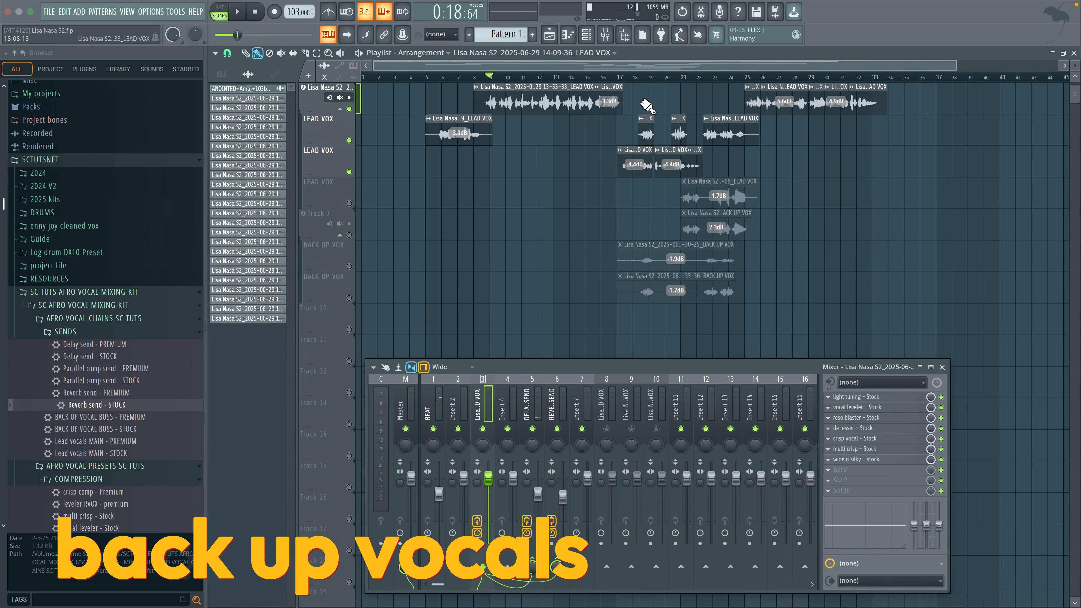
click(620, 78)
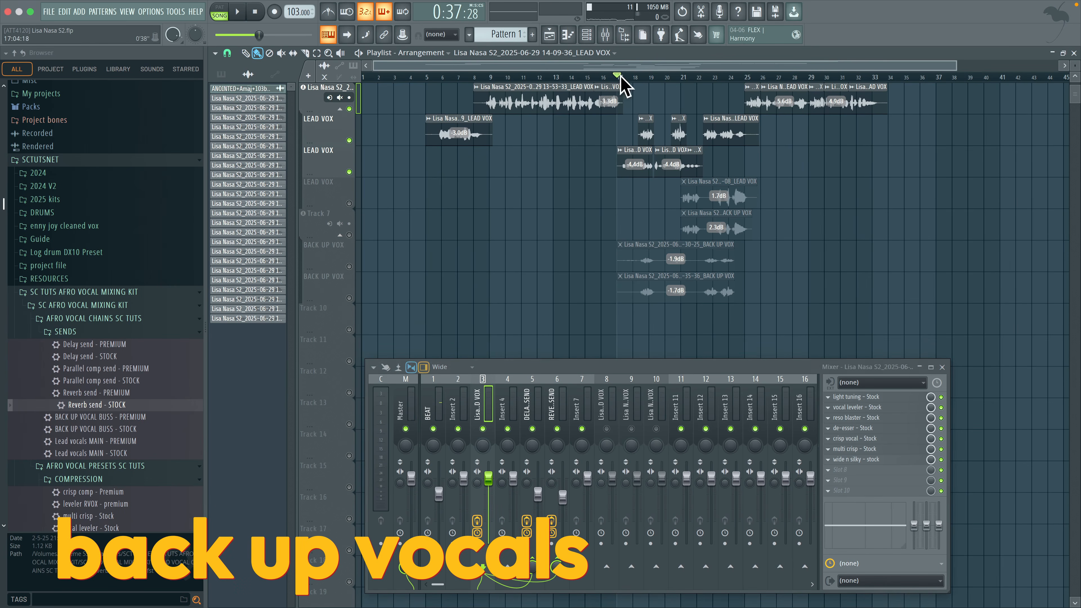
click(349, 298)
click(350, 266)
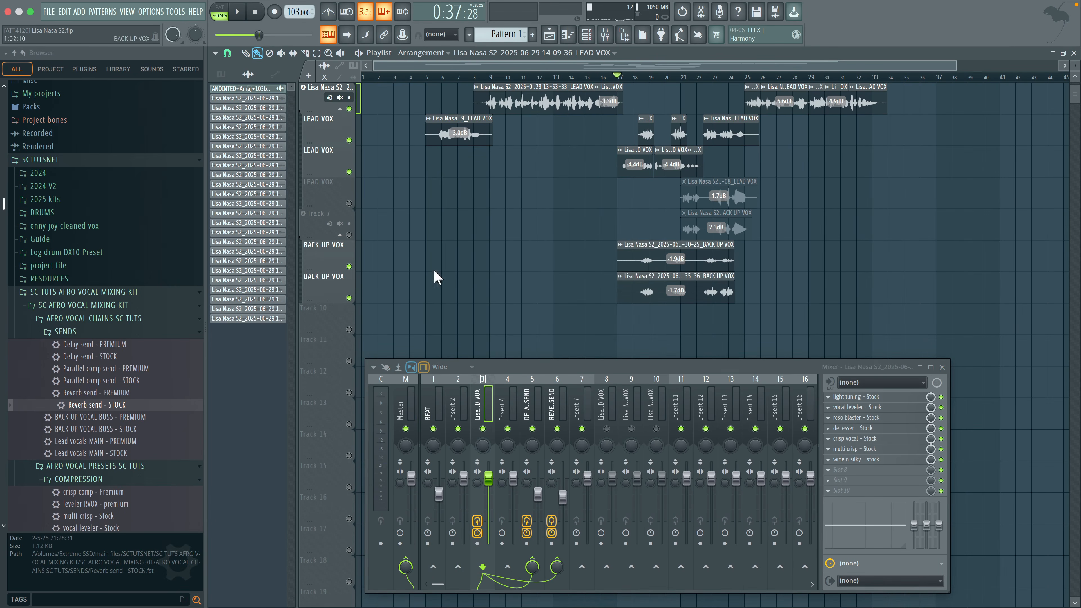
Select both backup vocal clips, enable their mixer inserts 9 and 10, and pan insert 9 left and insert 10 46% right
mouse_move(643, 242)
mouse_down()
mouse_move(713, 336)
mouse_move(661, 287)
mouse_move(647, 256)
mouse_up()
right_click(765, 342)
key(space)
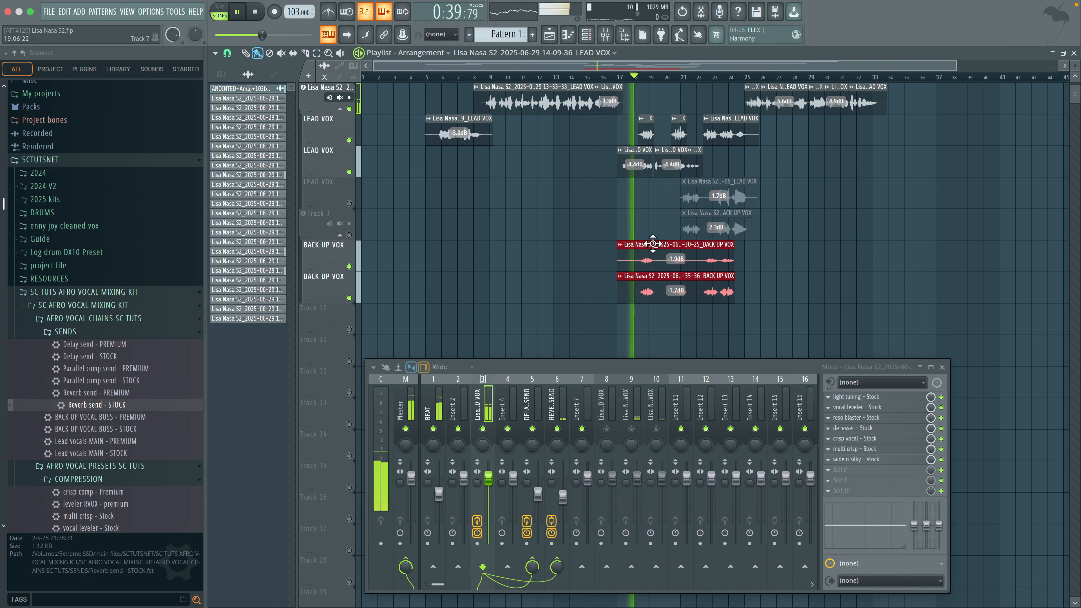
click(634, 419)
key(space)
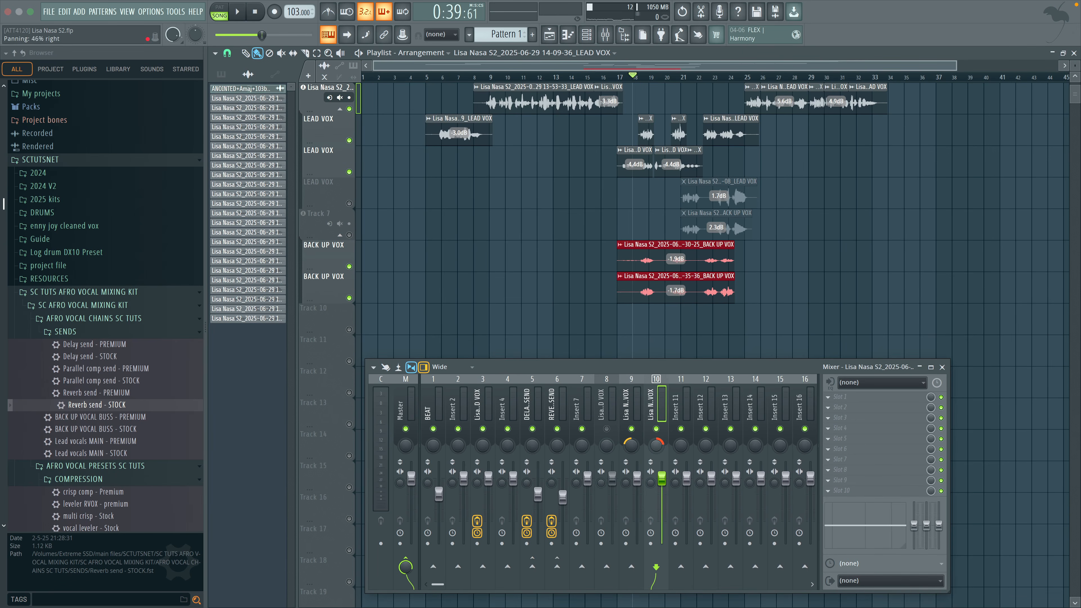
Play the panned backup vocals with the lead and beat, clearing the clip selection
key(space)
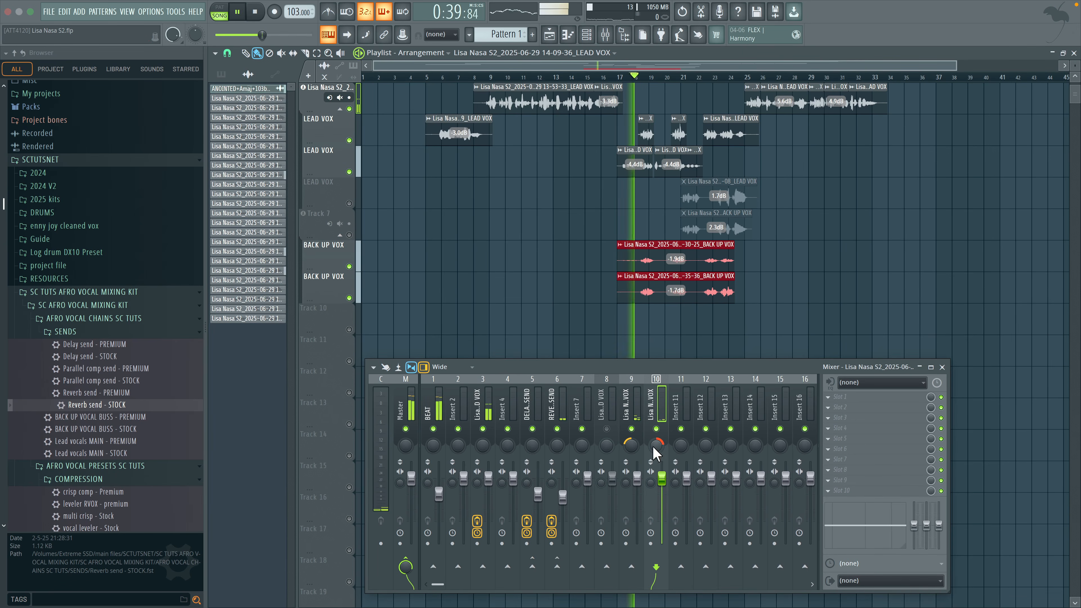
click(807, 316)
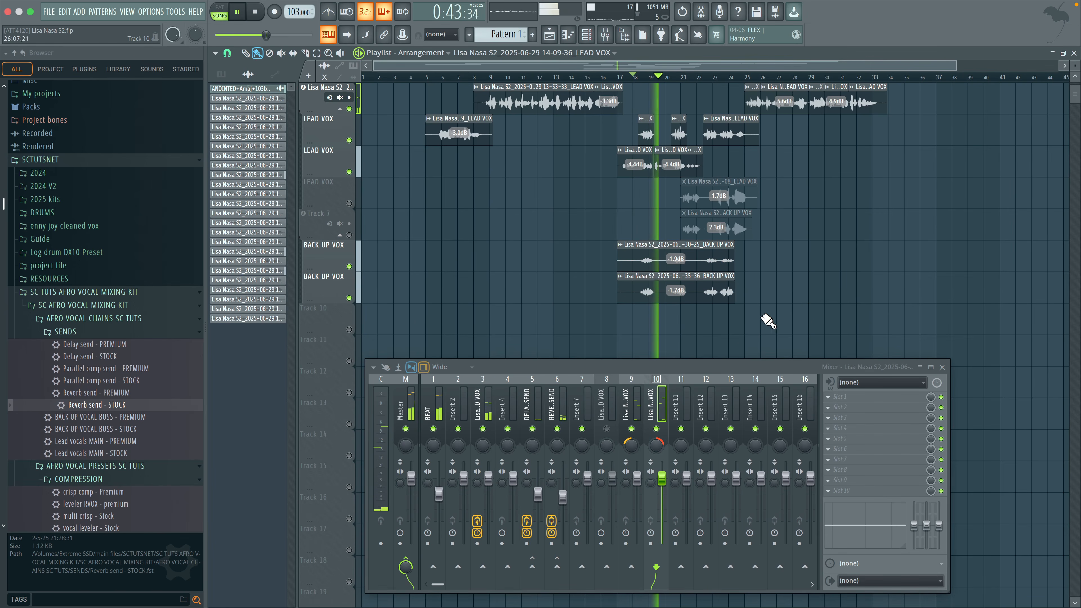
key(space)
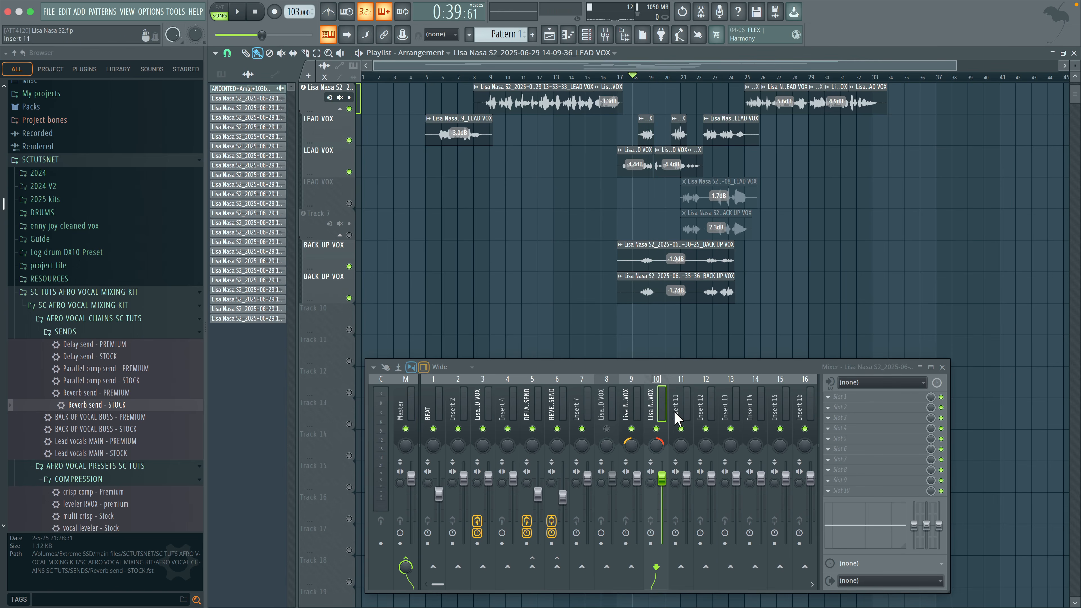
Copy the light tuning - Stock effect from the lead vocal insert to backup vocal inserts 9 and 10
click(634, 418)
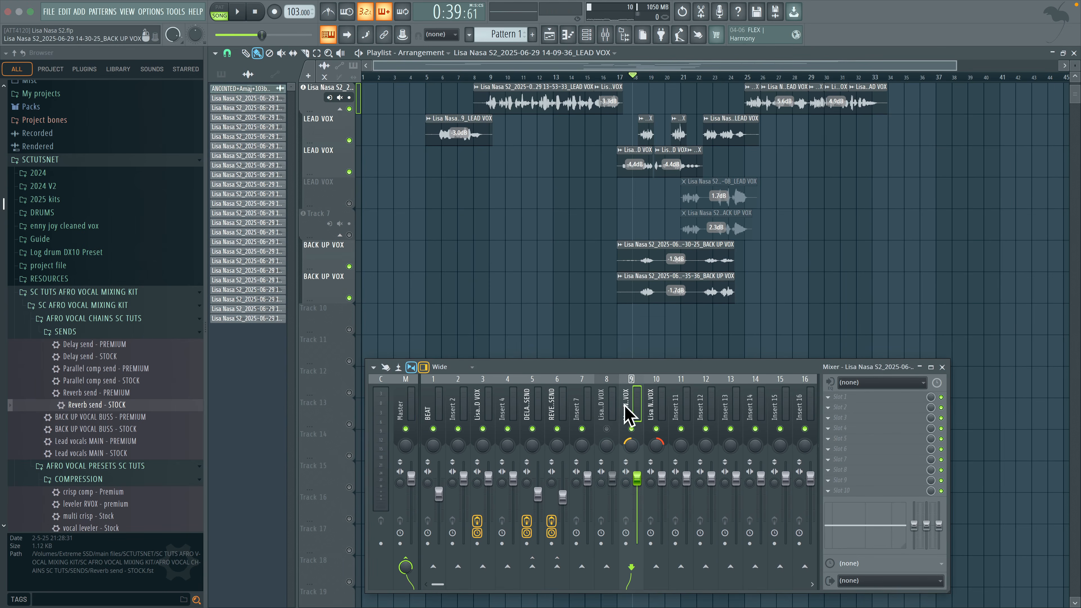
click(485, 407)
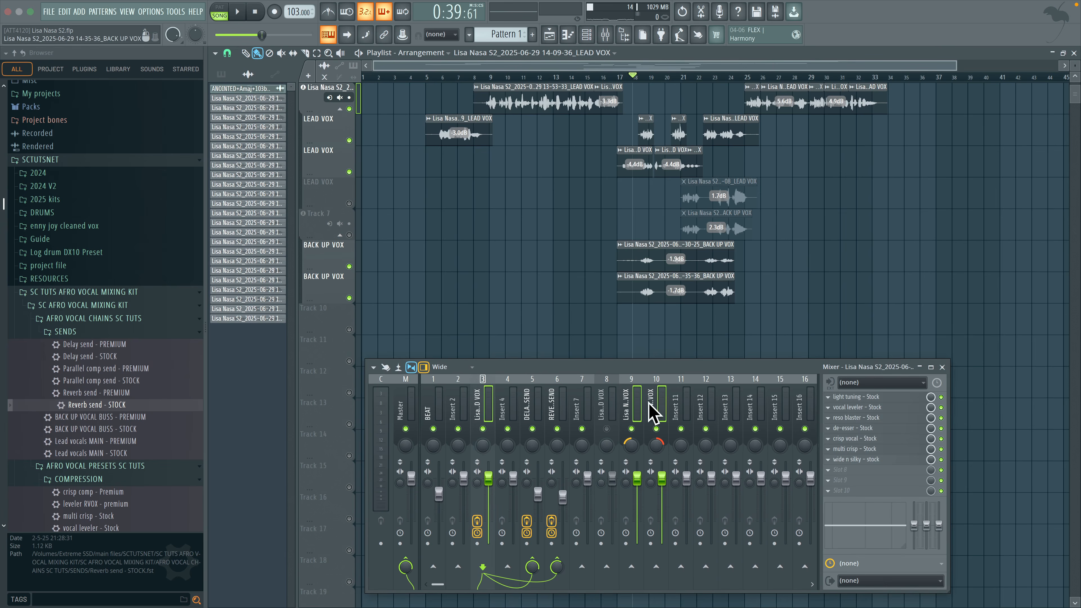
right_click(836, 400)
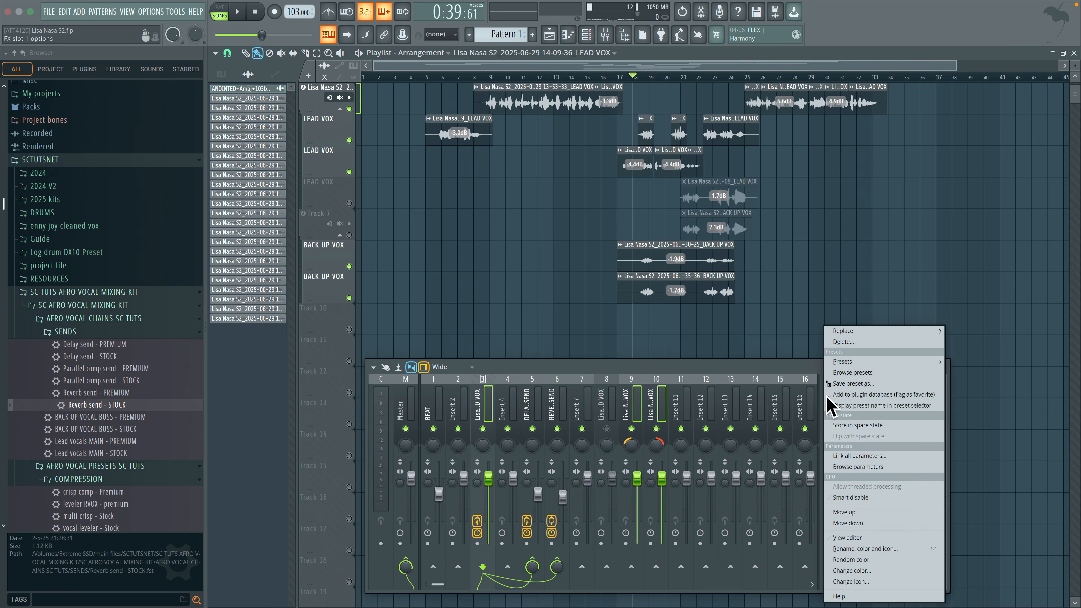
drag(837, 380, 633, 403)
click(659, 404)
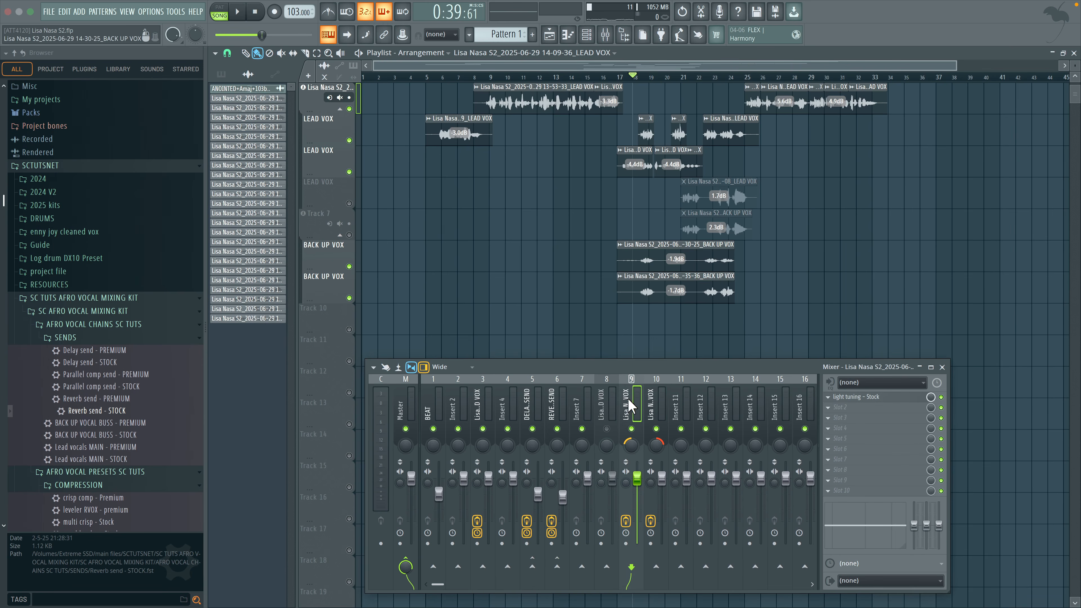
Delete the duplicate light tuning - Stock effect from slot 8 of the lead vocal insert
click(481, 401)
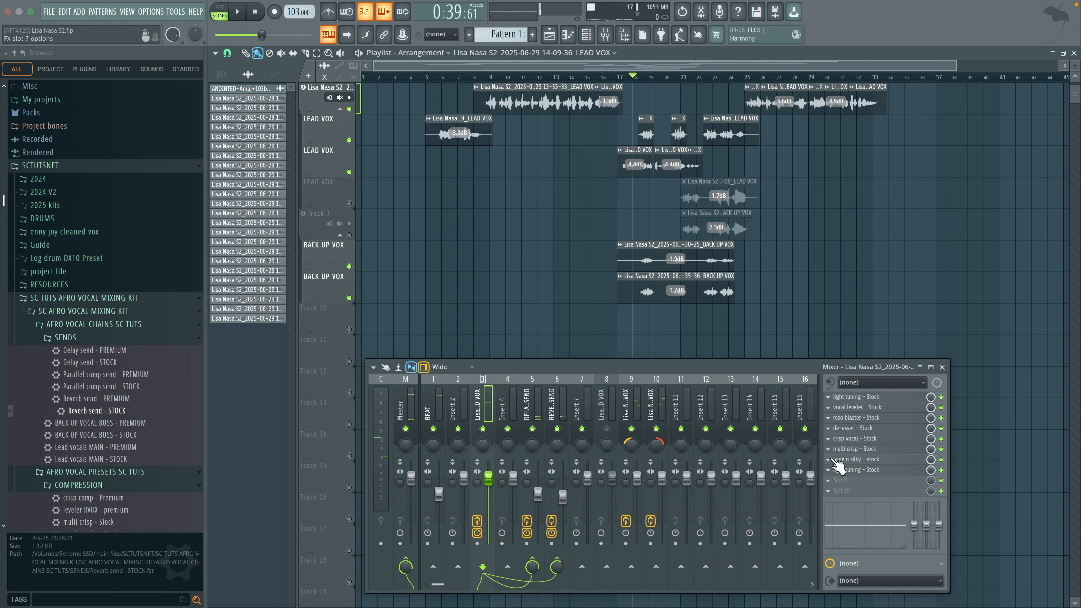
click(829, 471)
click(852, 354)
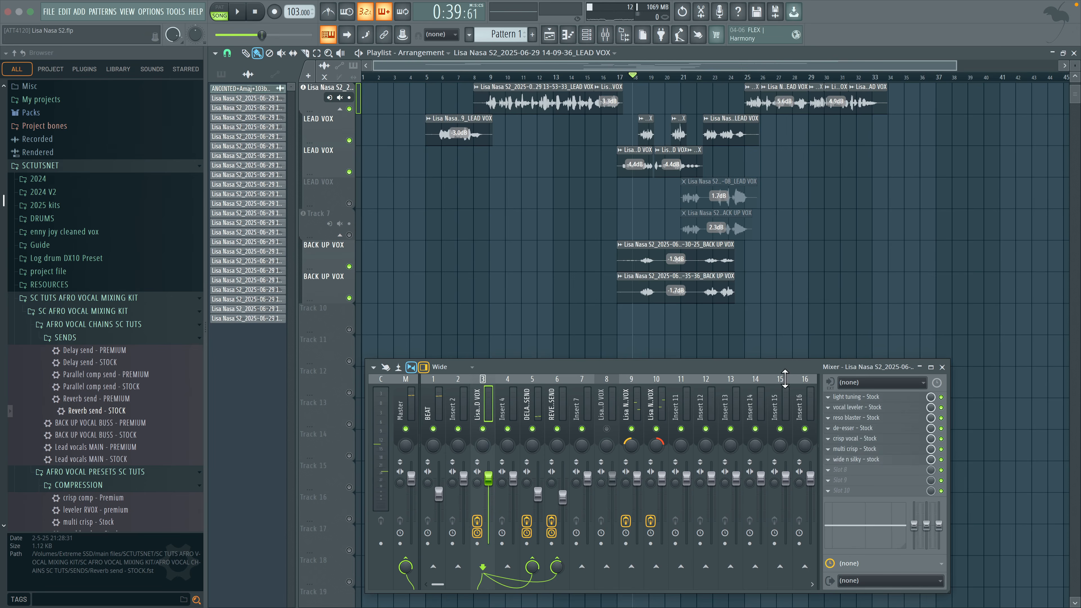
Play the mix from the backup vocal's insert 9 to hear its tuning, and select mixer insert 11
click(625, 406)
key(space)
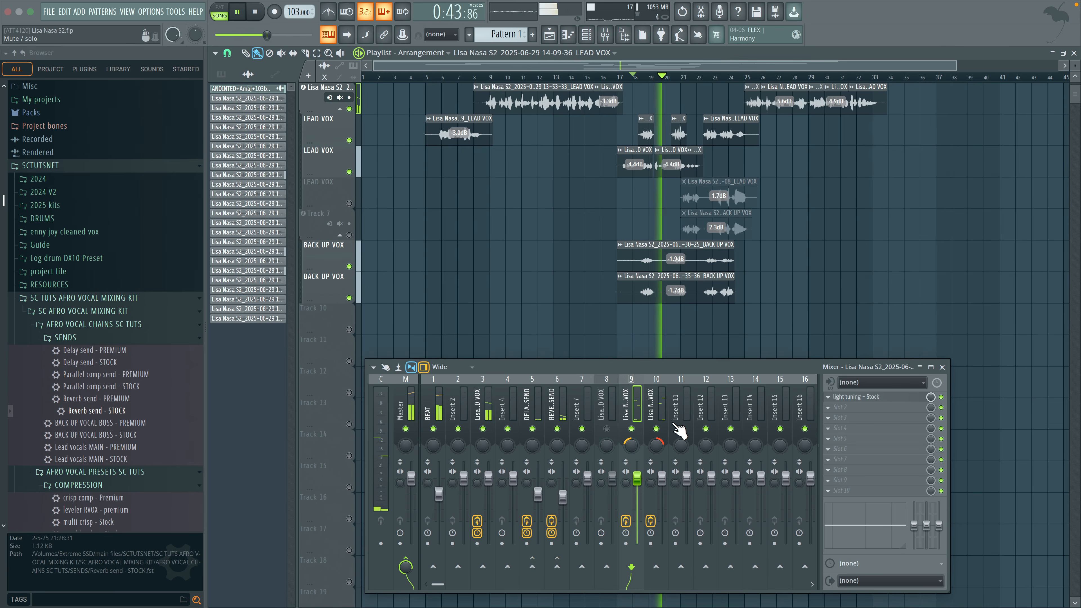
click(682, 408)
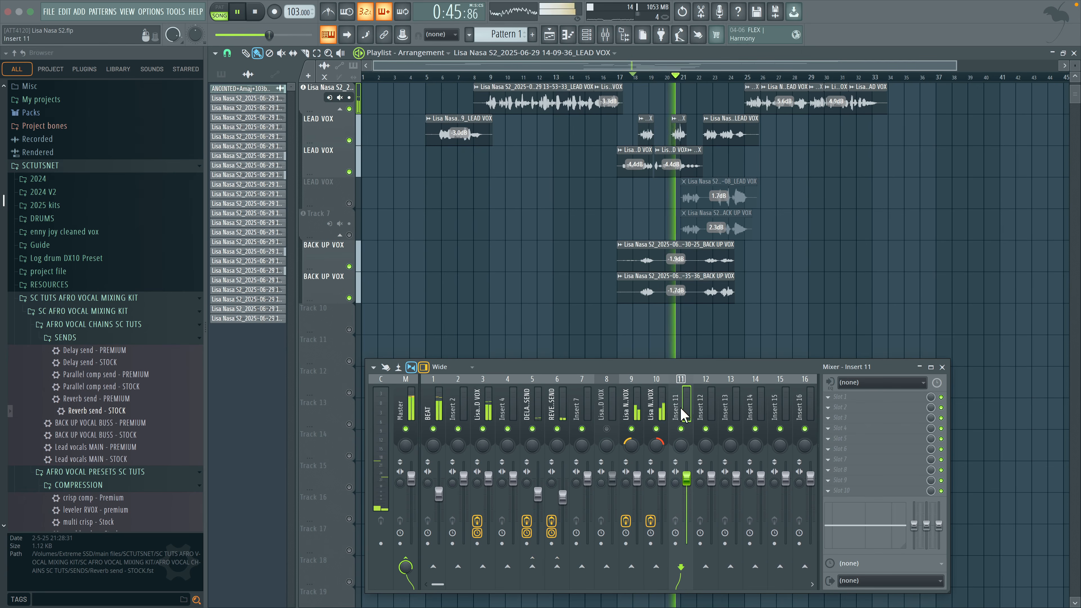
Unmute Track 7 and copy the light tuning - Stock effect from backup vocal insert 10 to mixer insert 11
click(349, 235)
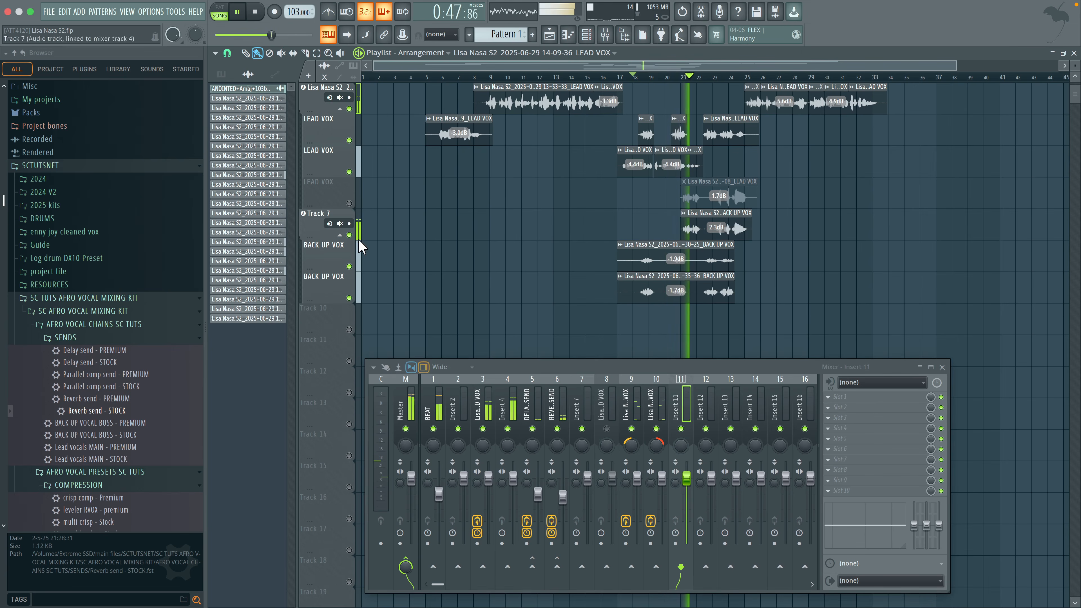
key(space)
click(650, 409)
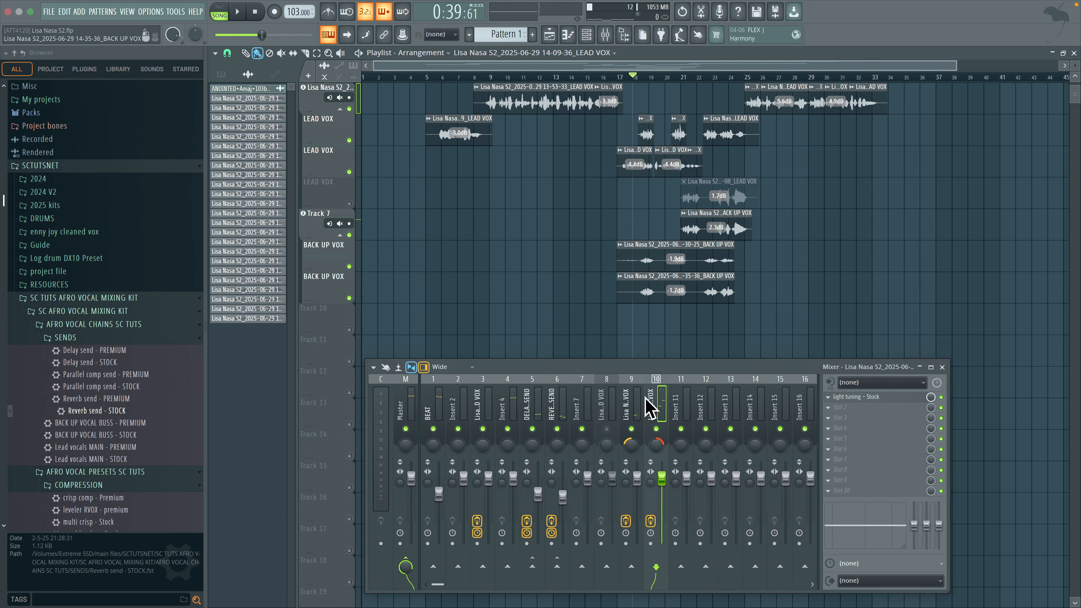
click(828, 396)
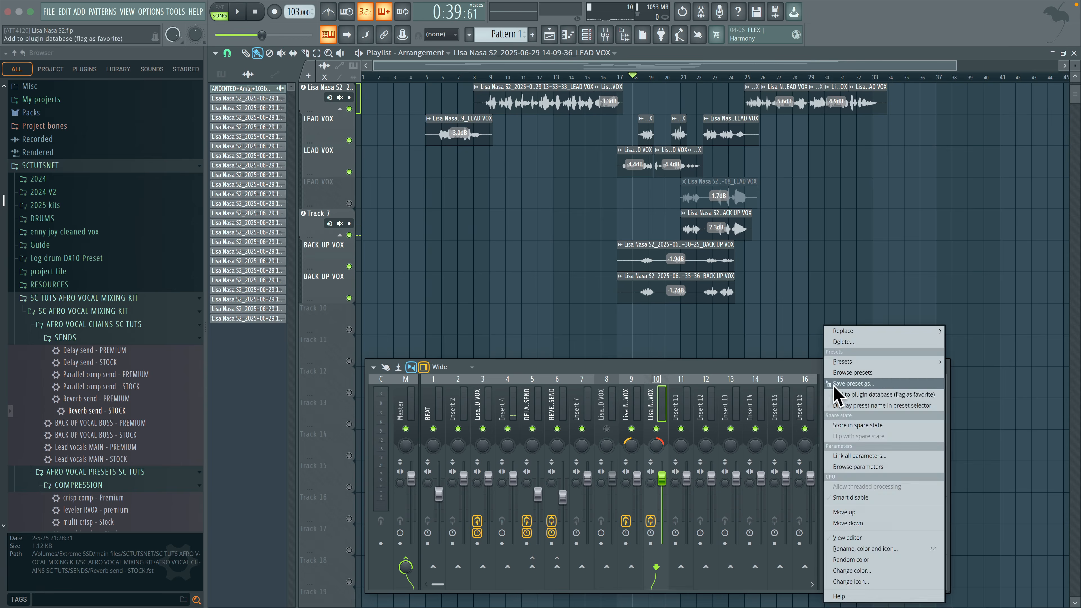
drag(837, 386, 675, 407)
key(Escape)
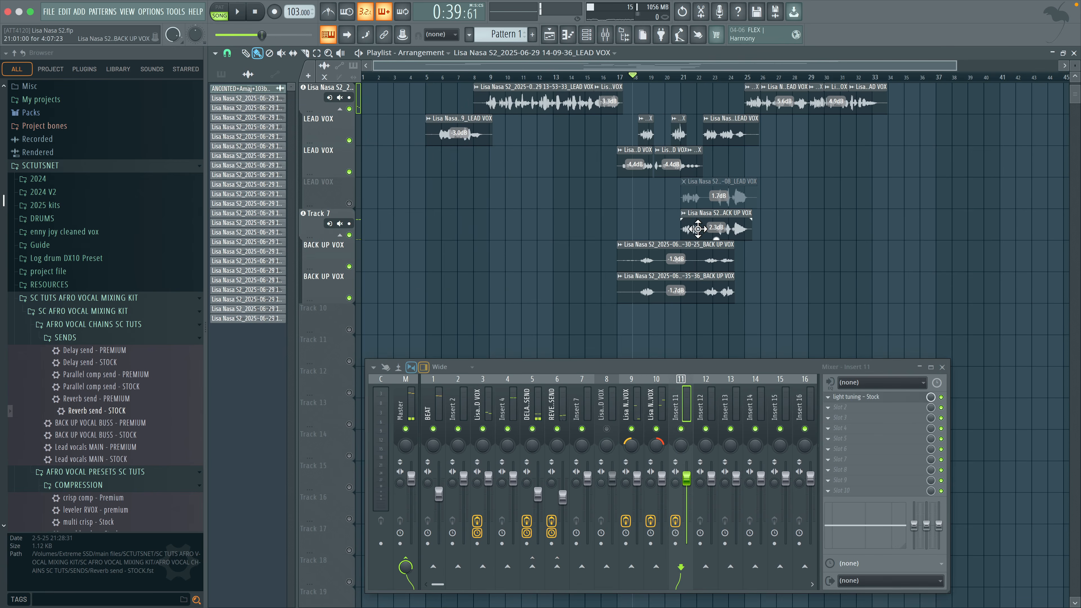
Route the Track 7 backup vocal clip to mixer insert 11 and play the mix to hear it tuned
double_click(694, 228)
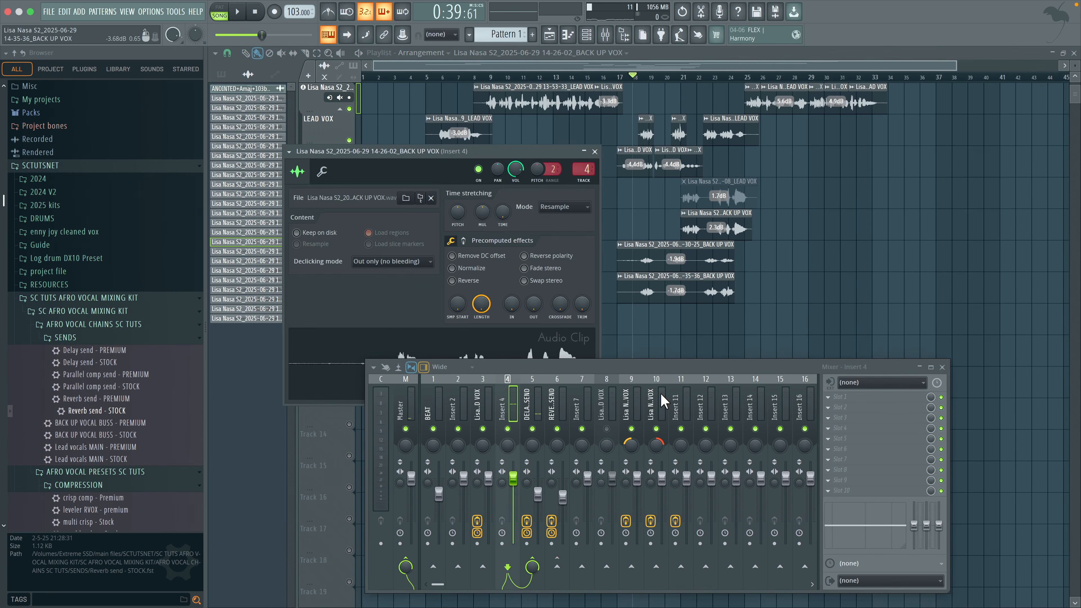
click(678, 408)
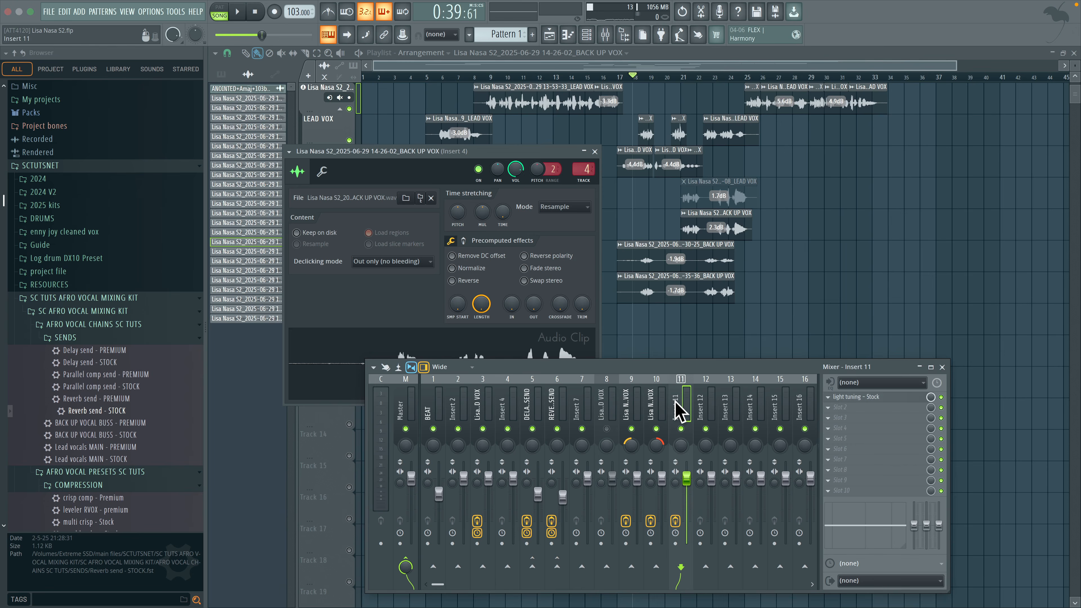
key(space)
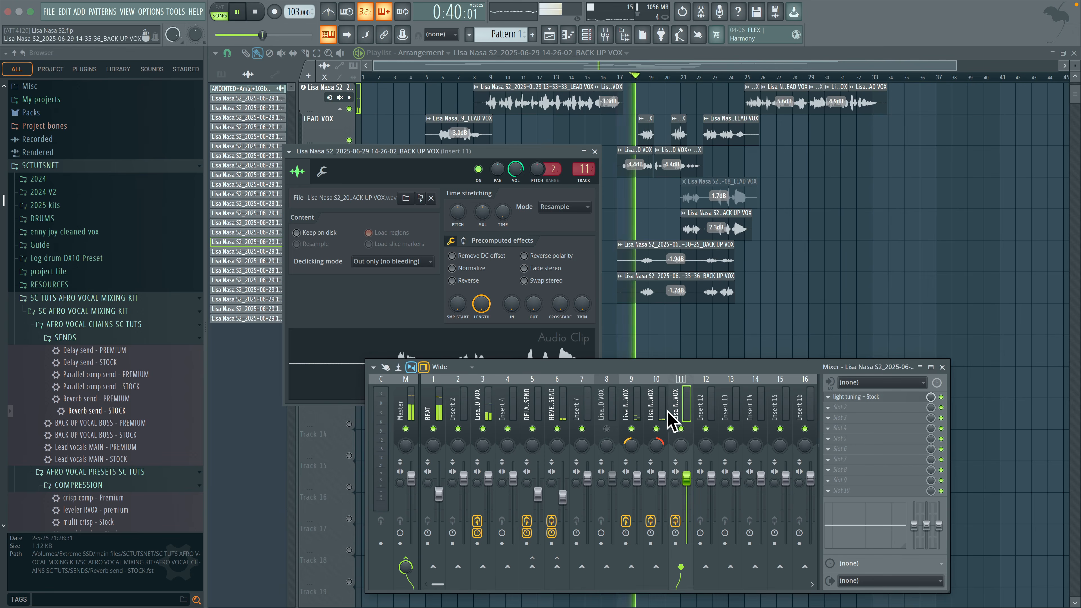
key(Escape)
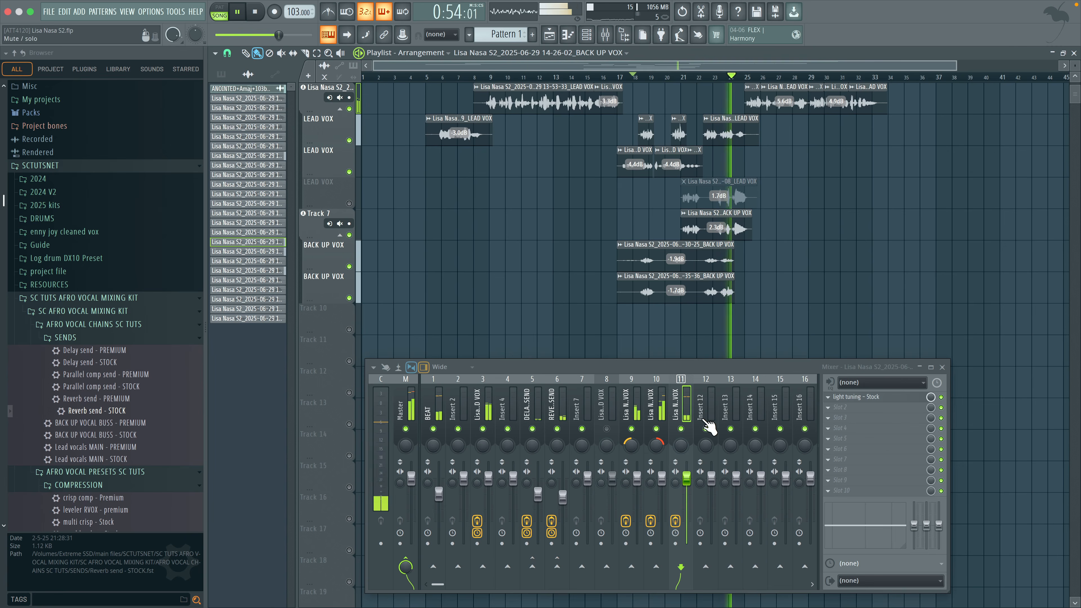
key(space)
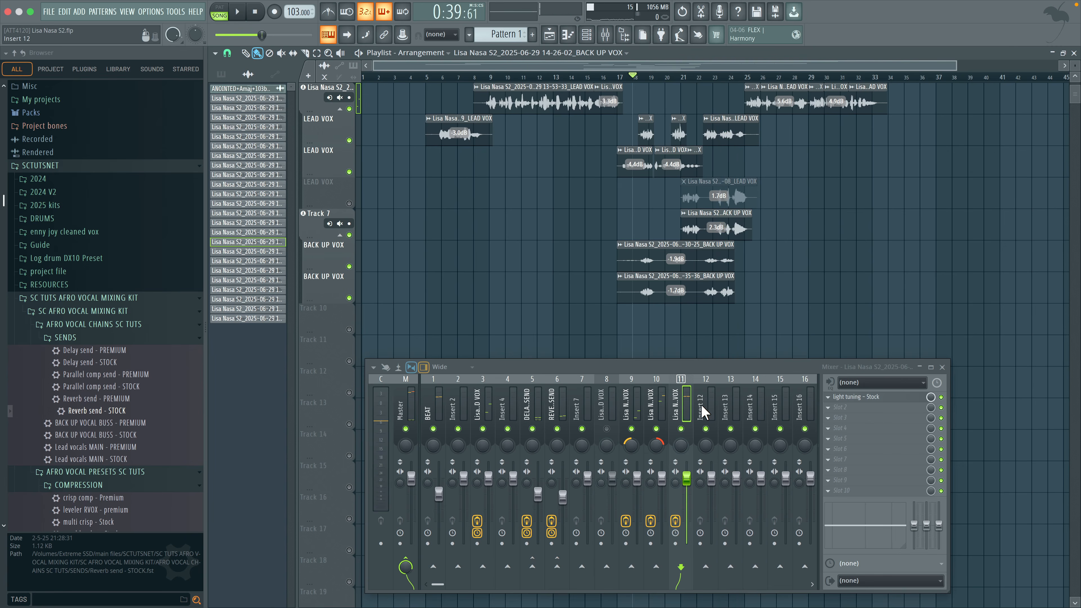
Route backup vocal inserts 9, 10 and 11 to insert 12 only, and check the routing from insert 10
click(704, 413)
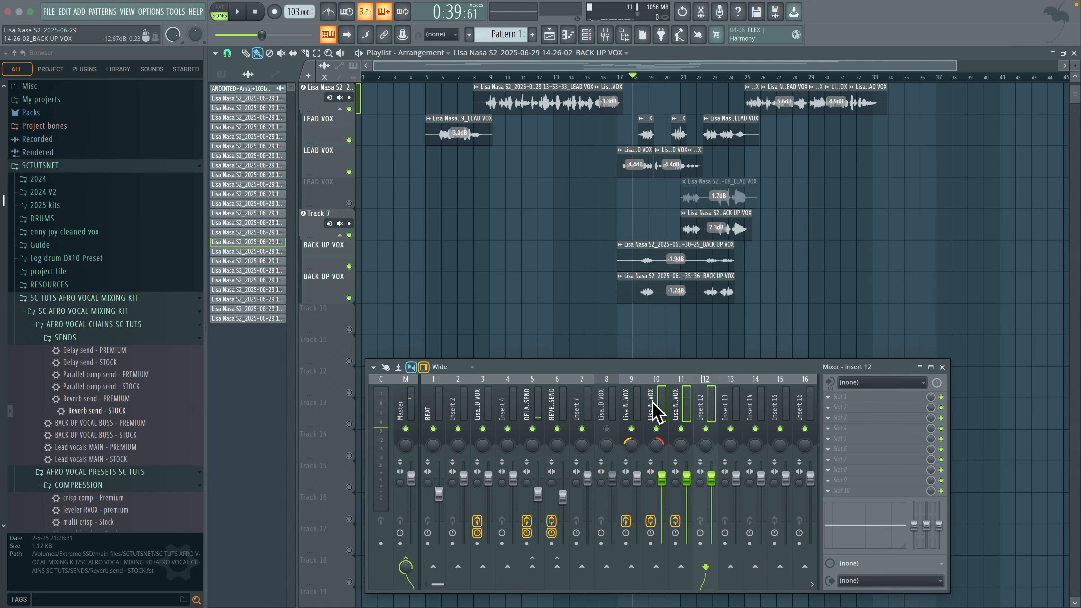
right_click(687, 407)
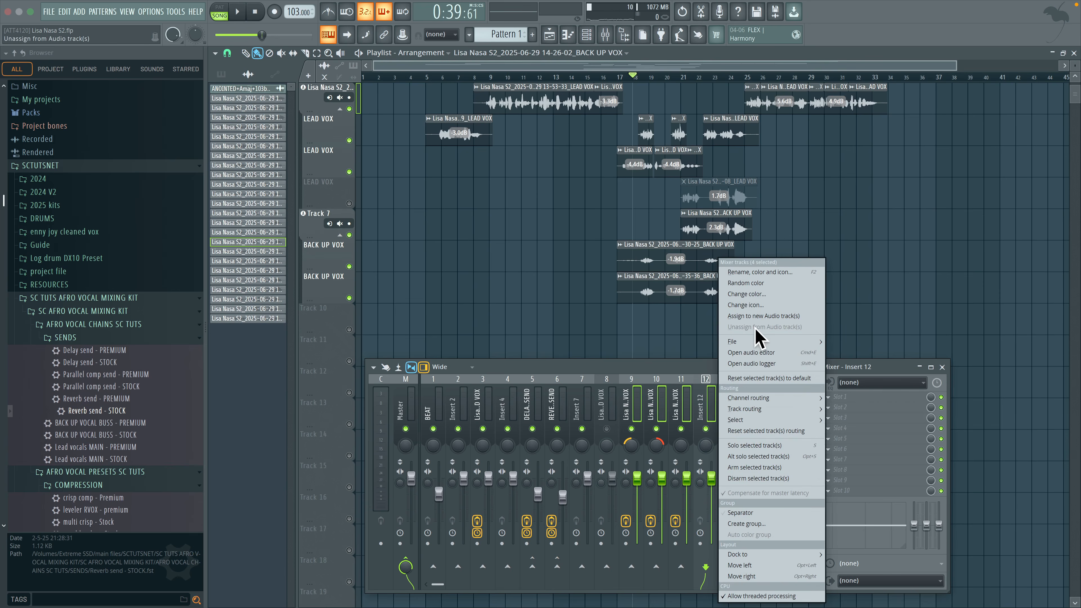
mouse_move(783, 409)
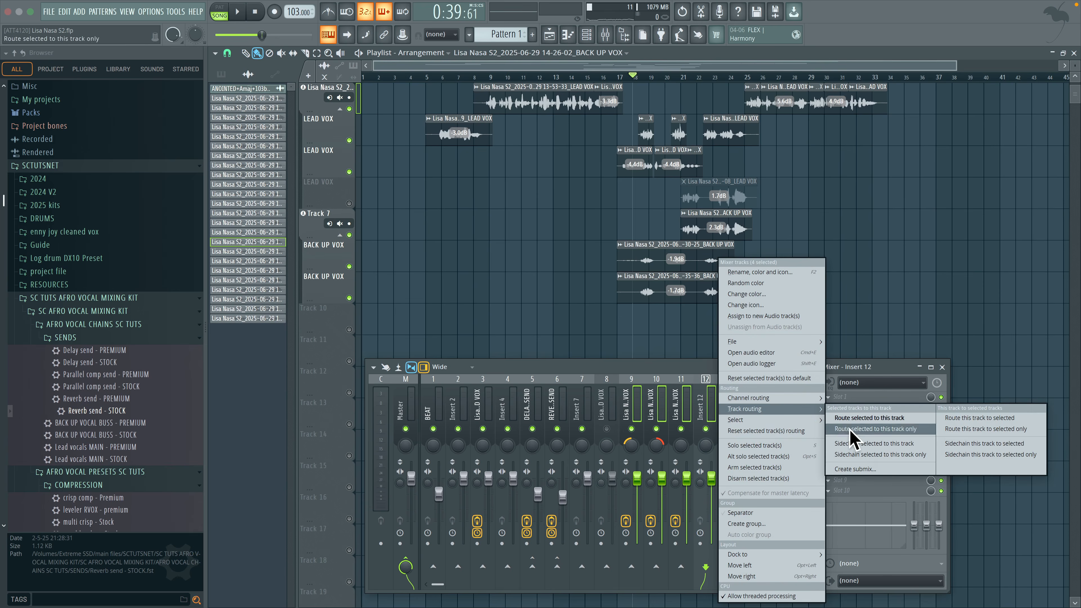
click(868, 429)
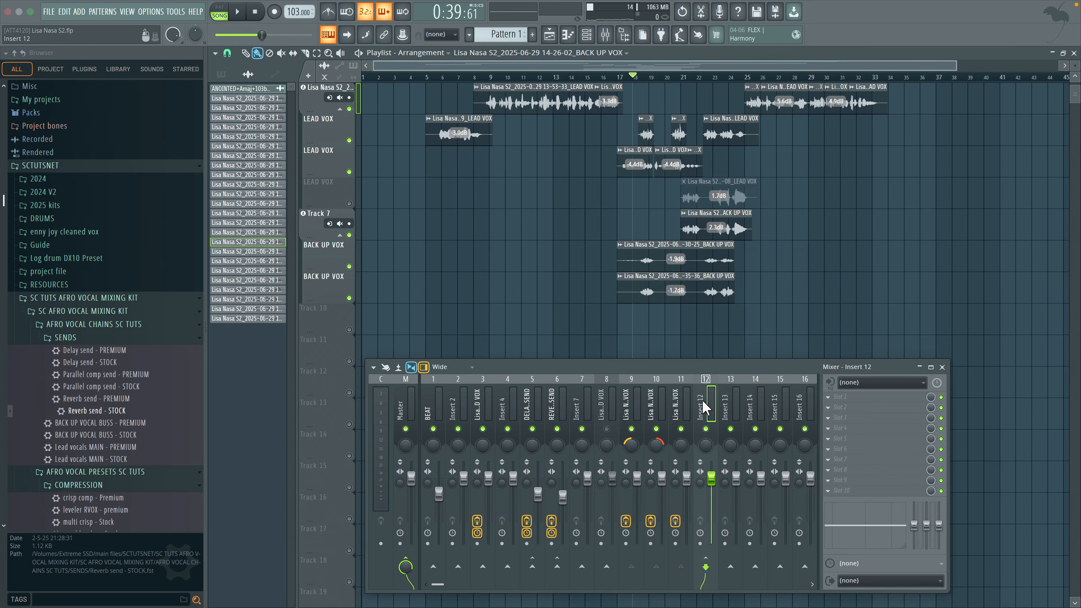
click(663, 407)
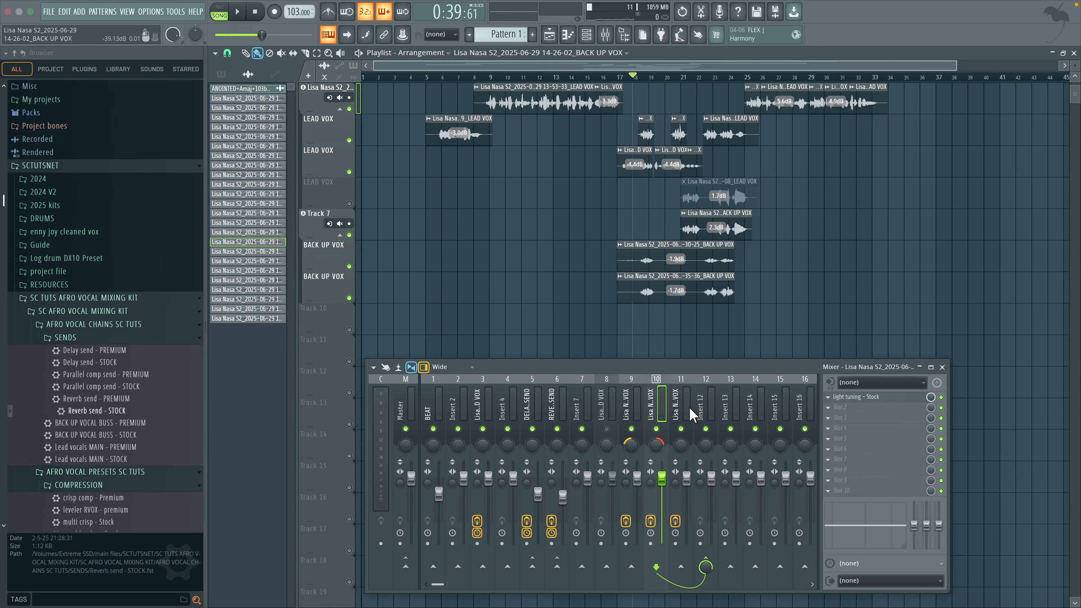
Rename mixer insert 12 as BACK UP BUSS
click(698, 412)
right_click(705, 410)
click(764, 277)
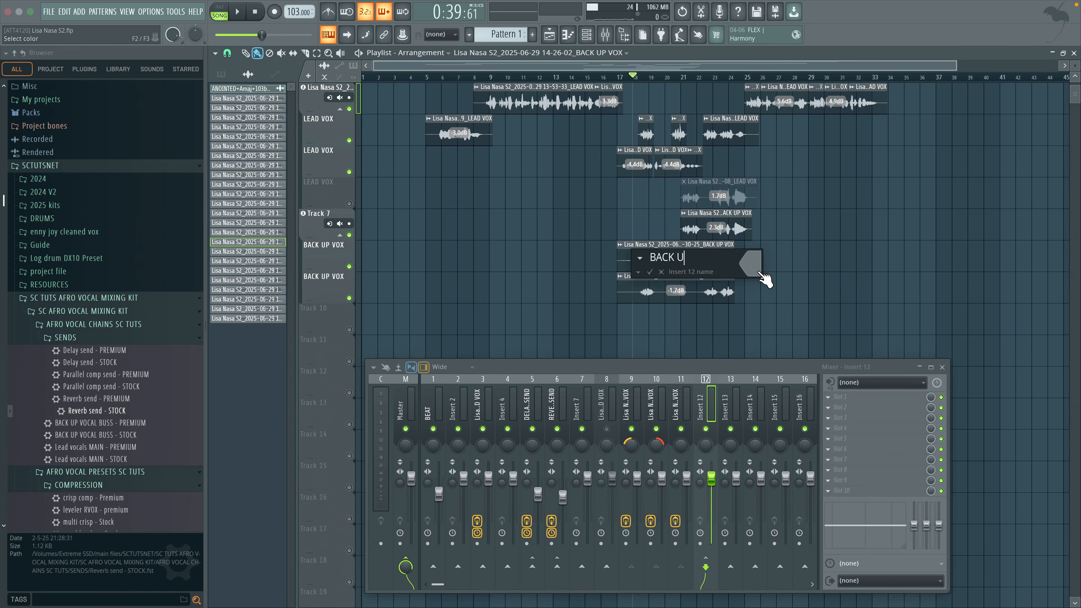
text(BACK UP BUSS)
key(Return)
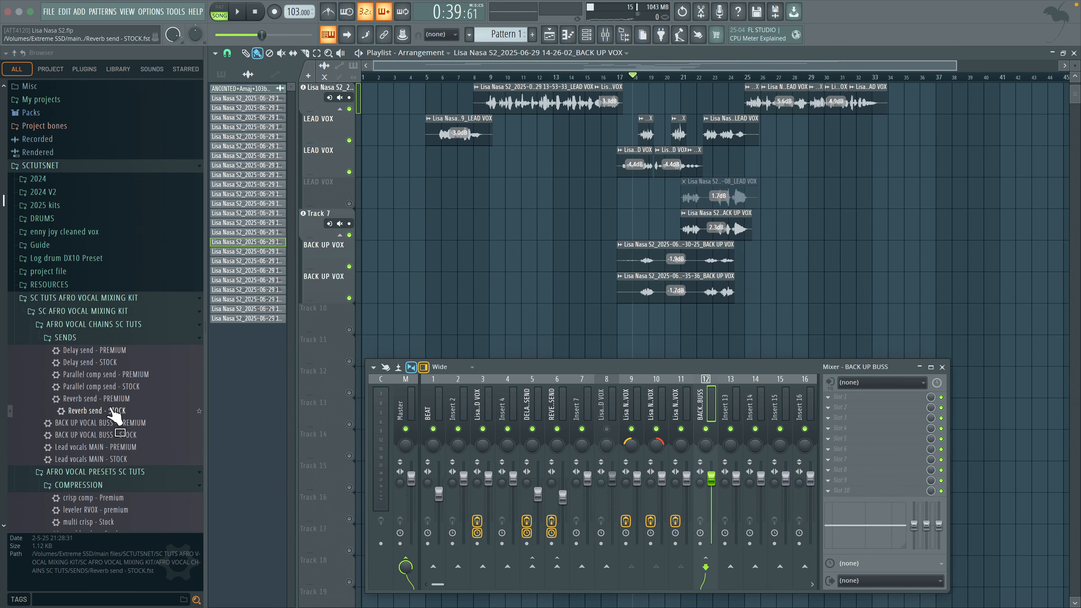
Load the BACK UP VOCAL BUSS - STOCK chain from the AFRO VOCAL CHAINS folder onto the backup bus on insert 12
scroll(109, 424, down, 3)
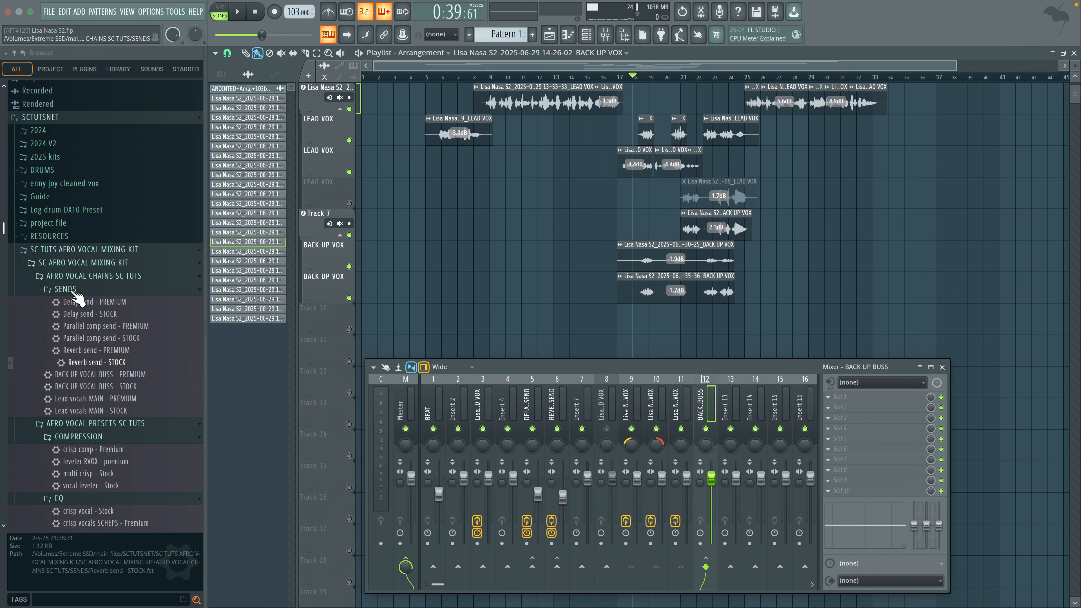
click(86, 277)
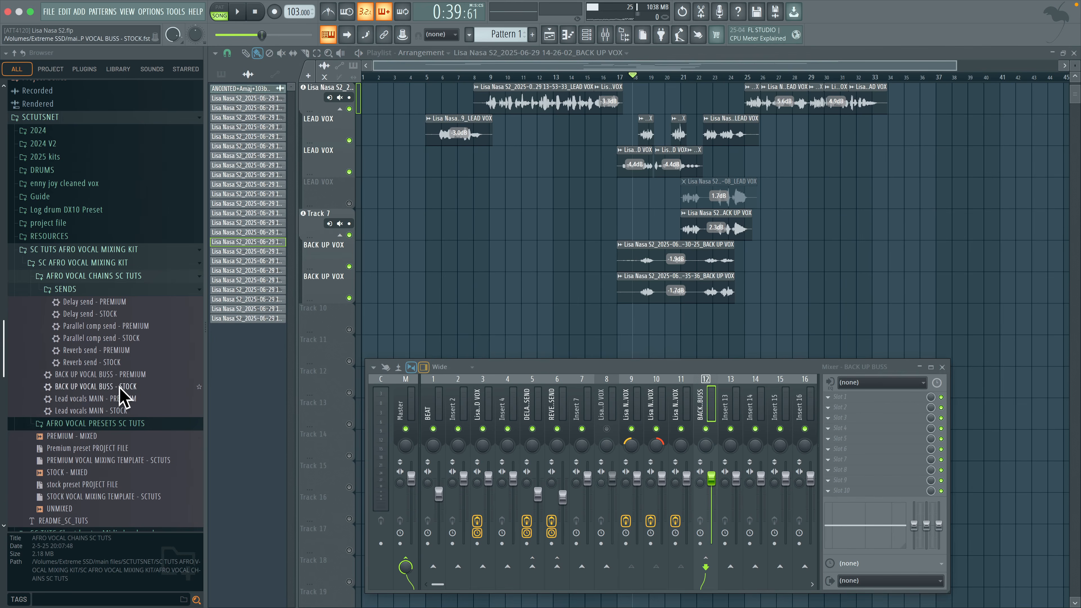
drag(119, 388, 253, 396)
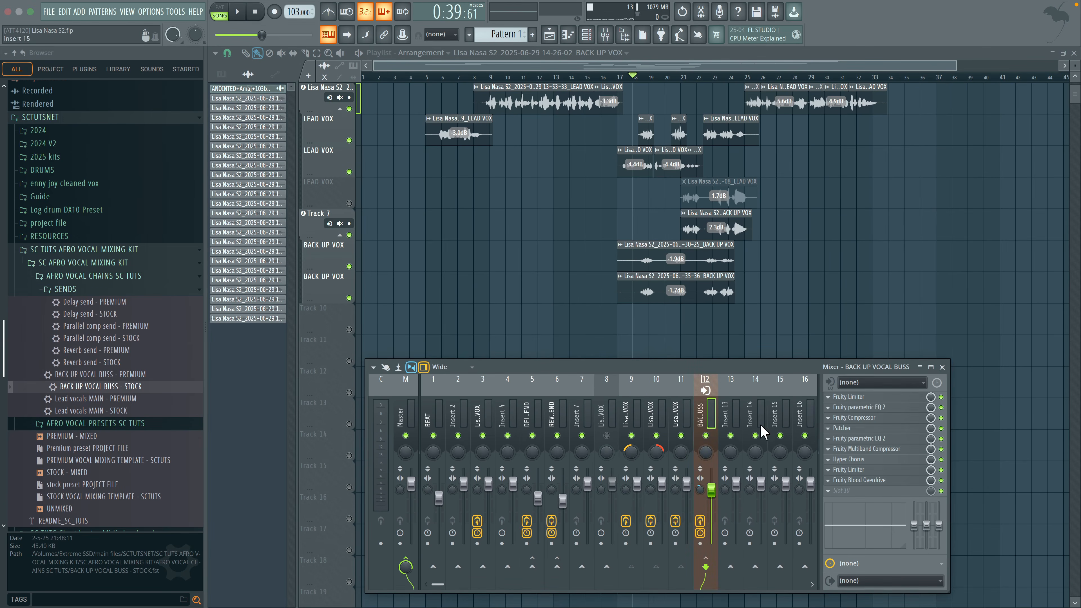
Compare the backup bus with Fruity Multiband Compressor and the slot 8 Fruity Limiter on and off, leaving only that limiter bypassed
click(941, 449)
click(941, 469)
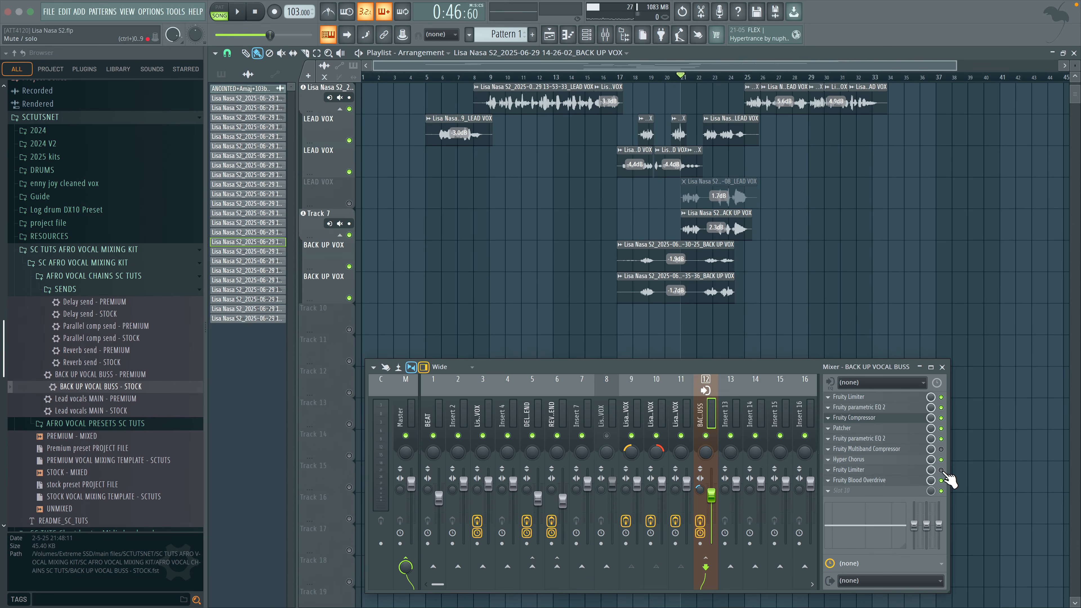
key(space)
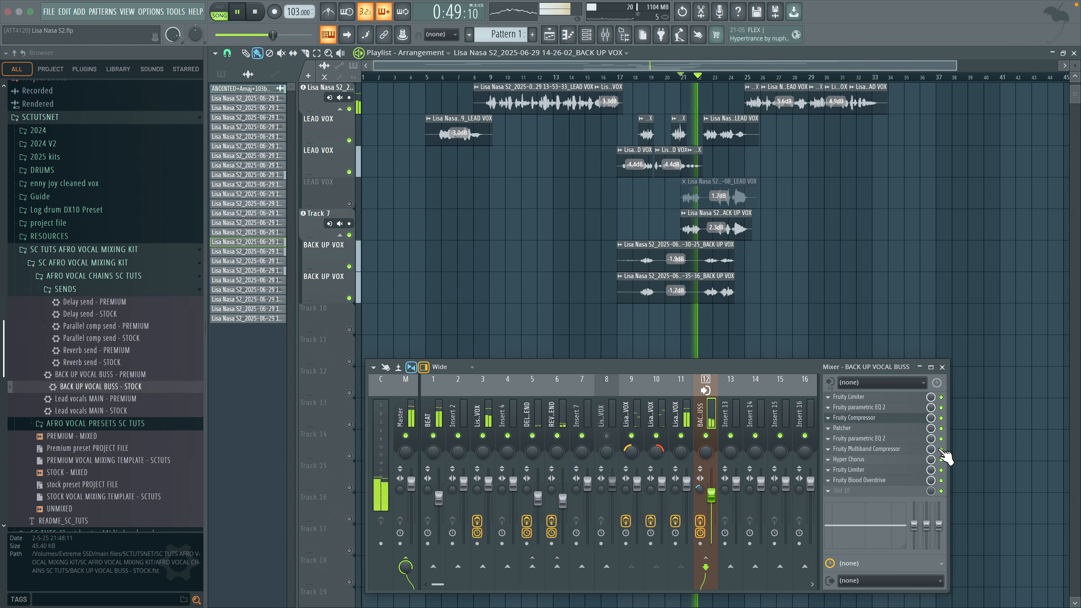
key(space)
click(941, 449)
key(space)
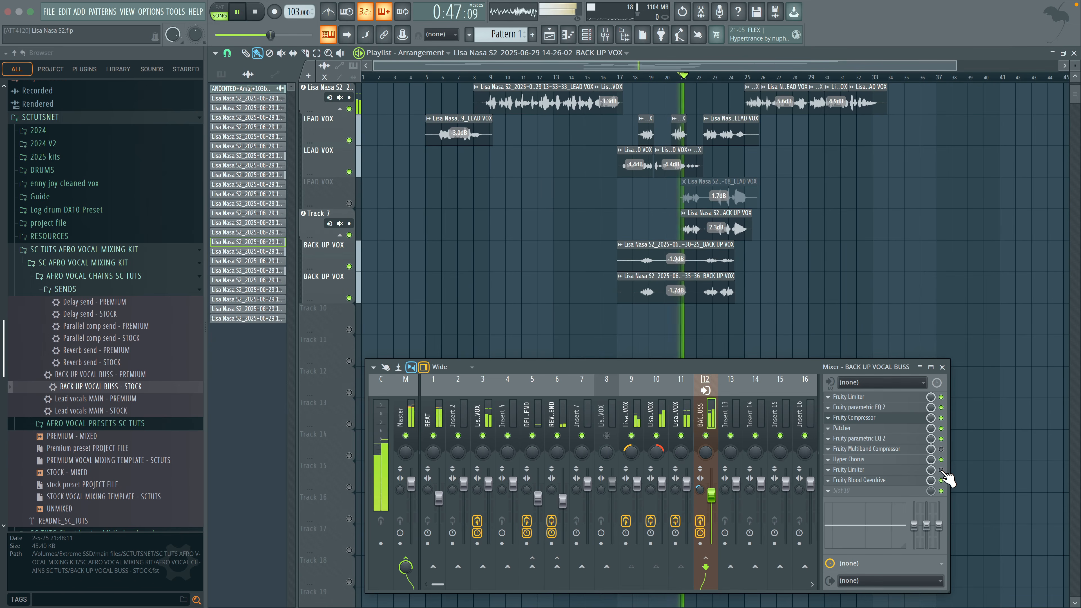
click(941, 469)
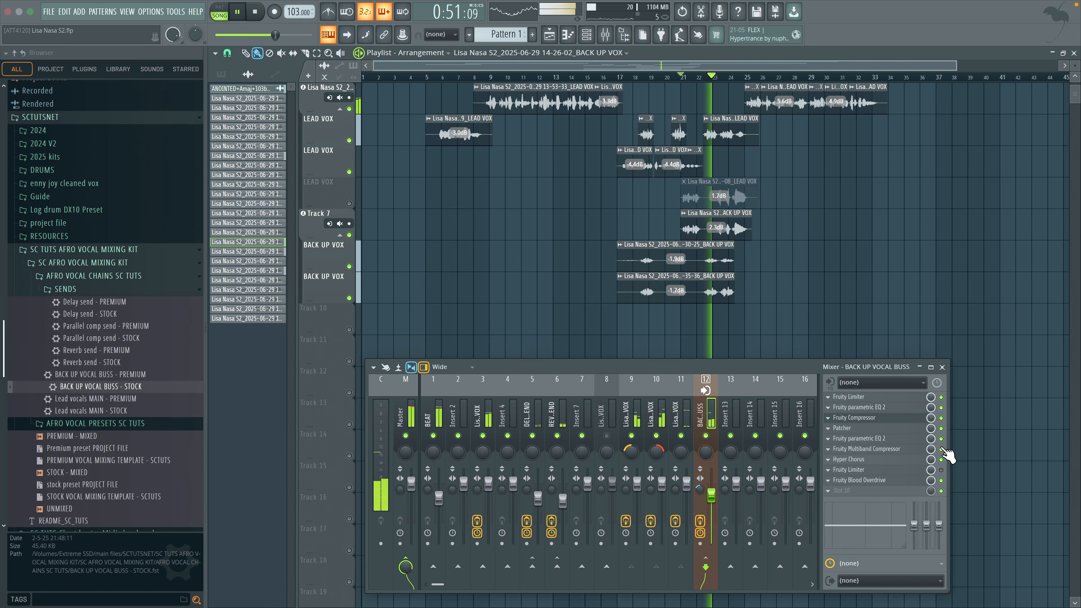
key(space)
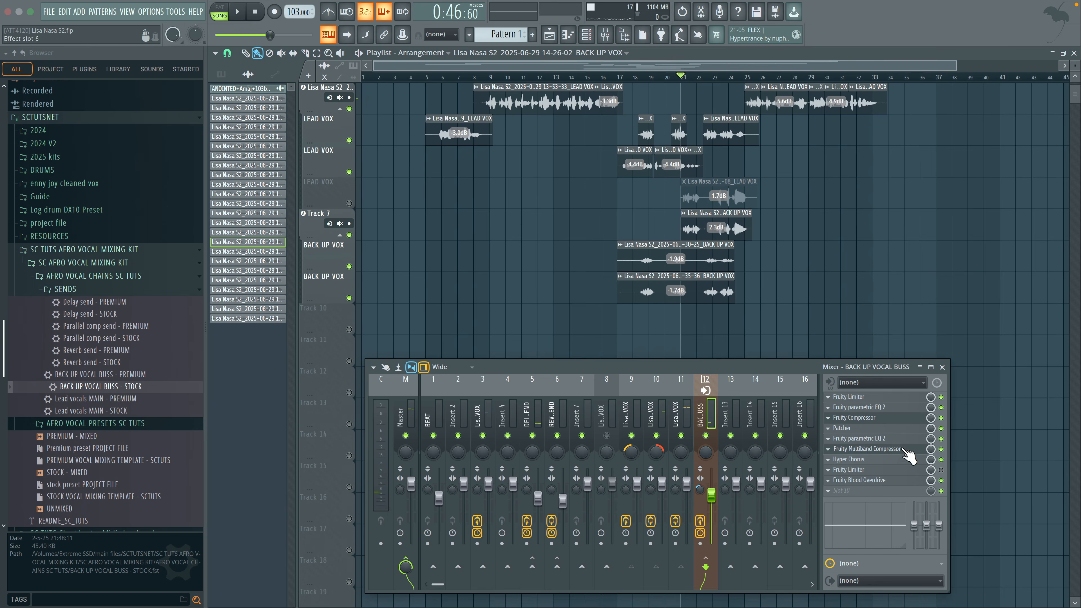
Open the backup bus's Fruity Multiband Compressor and adjust its overall gain while playing the mix
click(904, 450)
drag(559, 372, 617, 443)
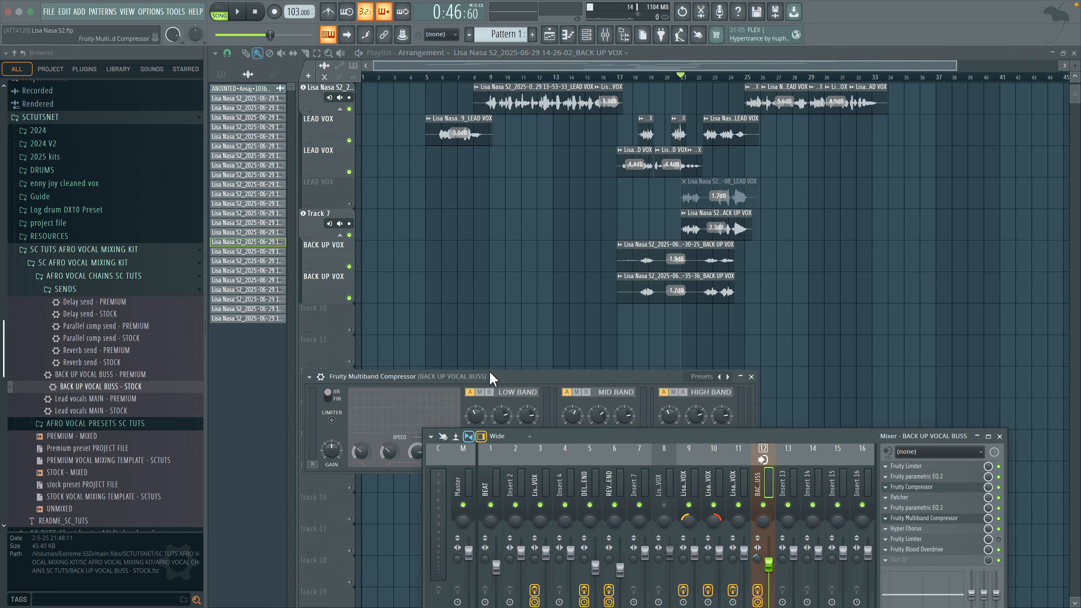
drag(493, 377, 542, 269)
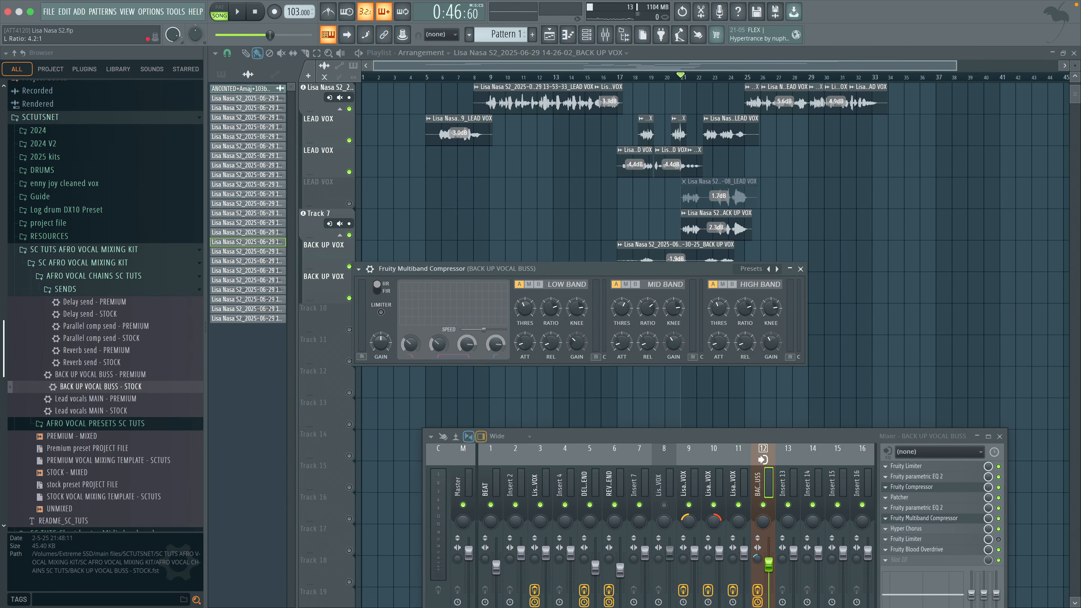
key(space)
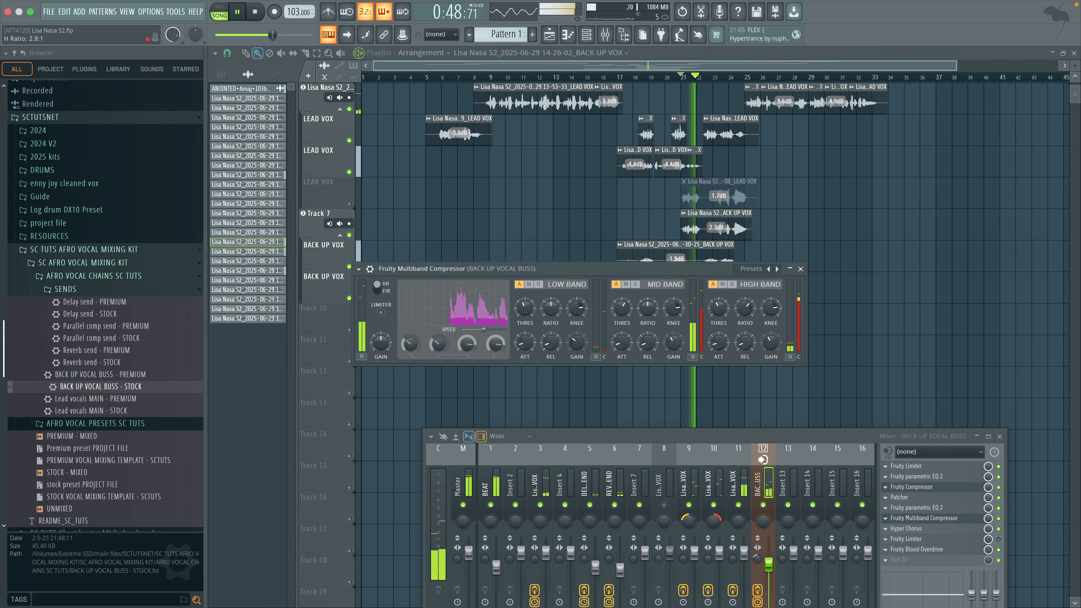
key(space)
drag(383, 343, 383, 326)
key(space)
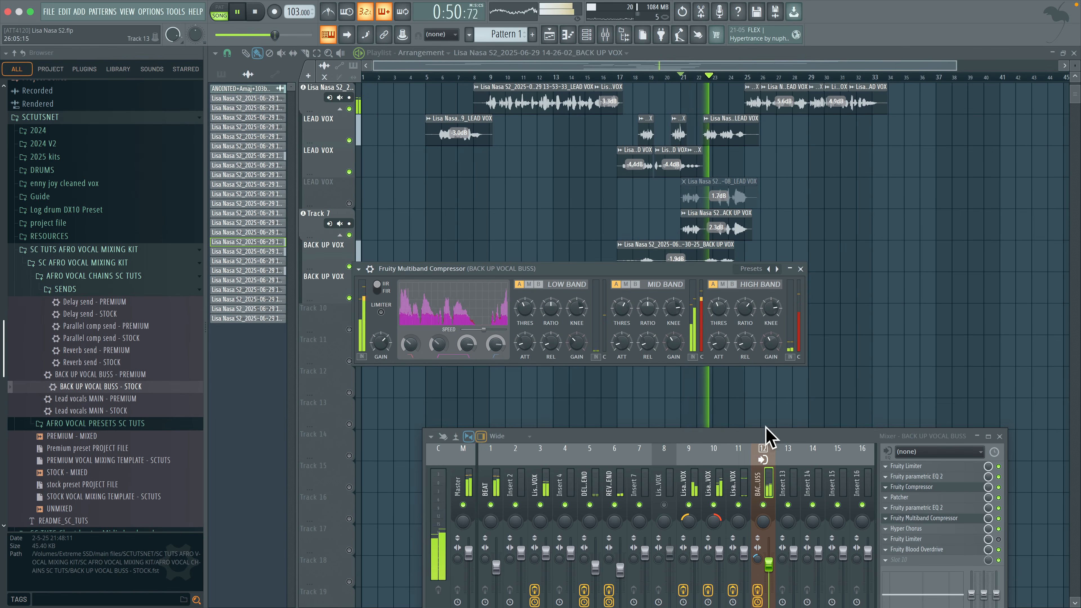
Close Fruity Multiband Compressor and play the mix to hear the processed backup vocal bus
drag(765, 439, 685, 386)
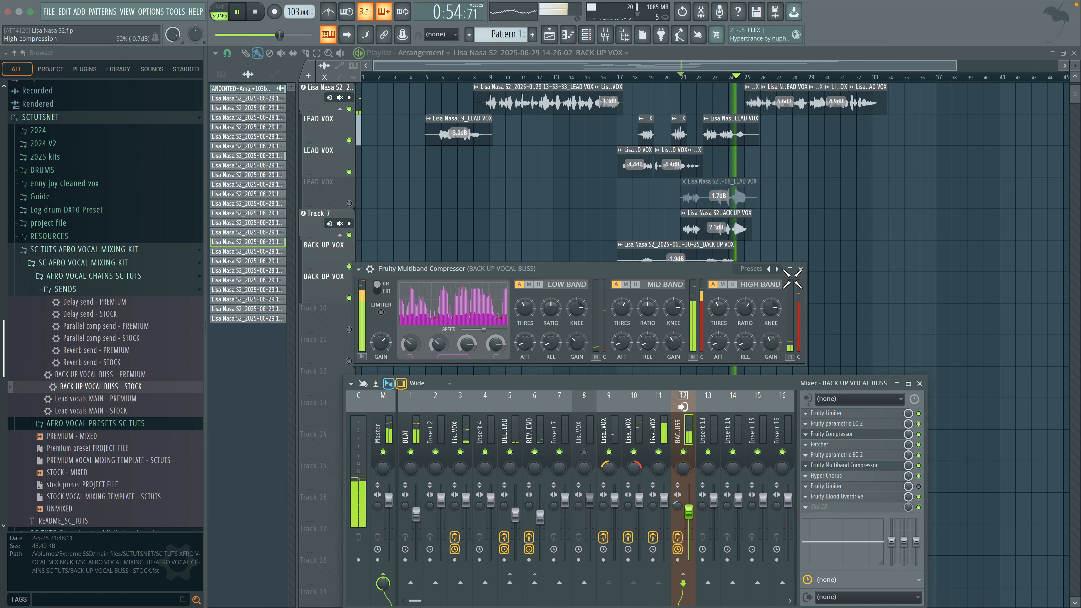
click(799, 270)
key(space)
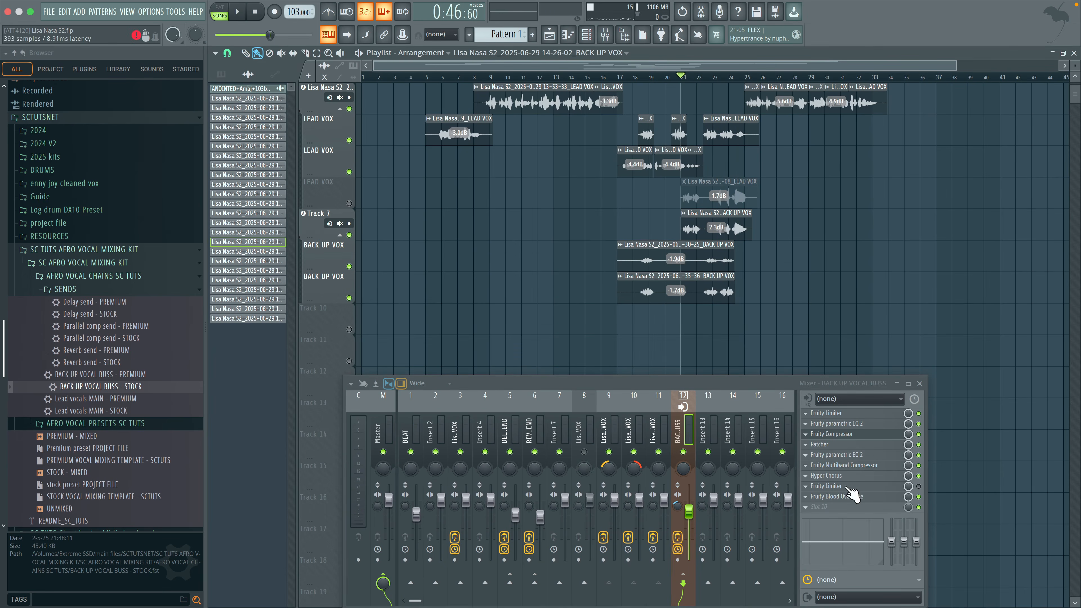
key(space)
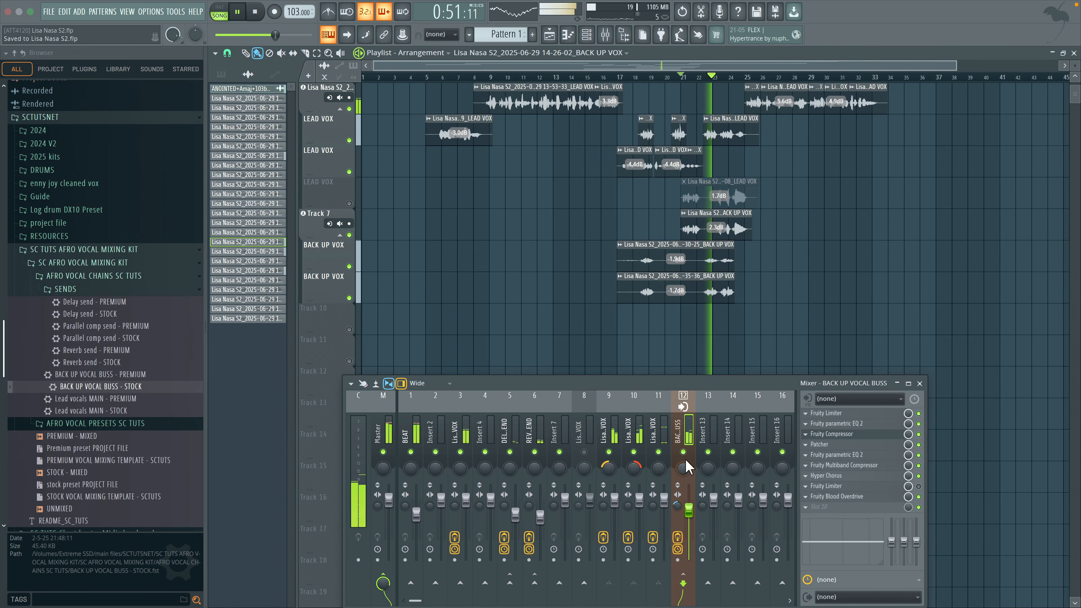
key(space)
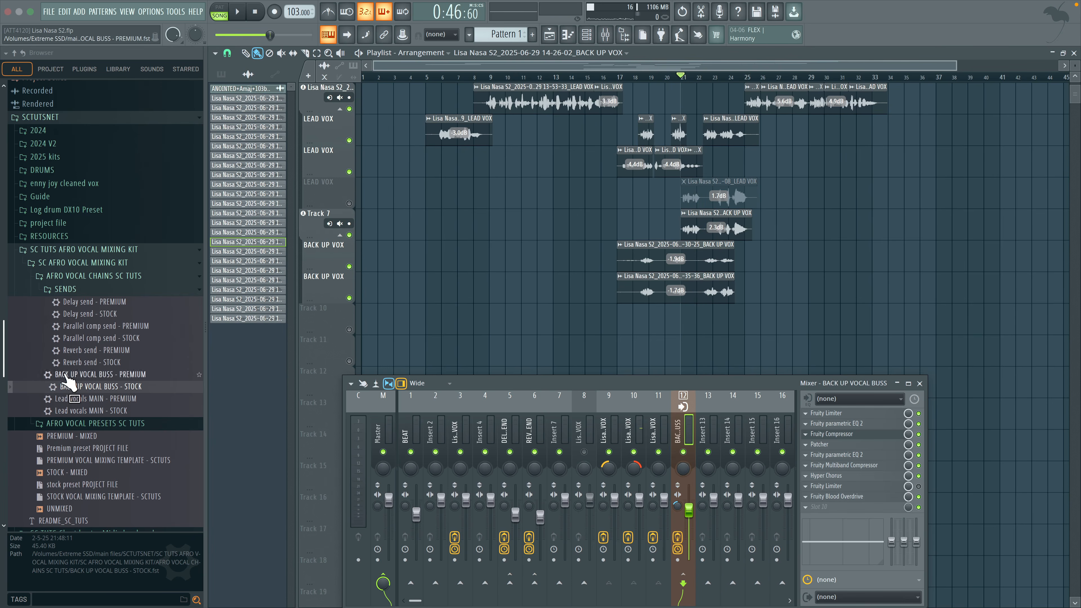
Load the Reverb send - STOCK chain onto insert 14, send the backup bus to it and play the mix
drag(90, 367, 660, 466)
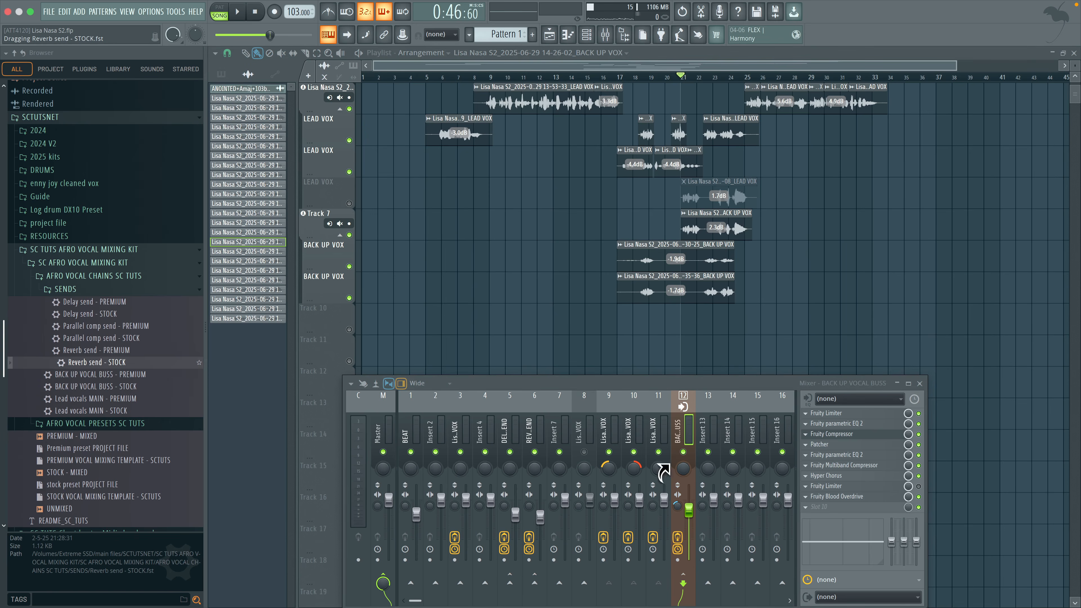
drag(719, 434, 729, 430)
click(694, 428)
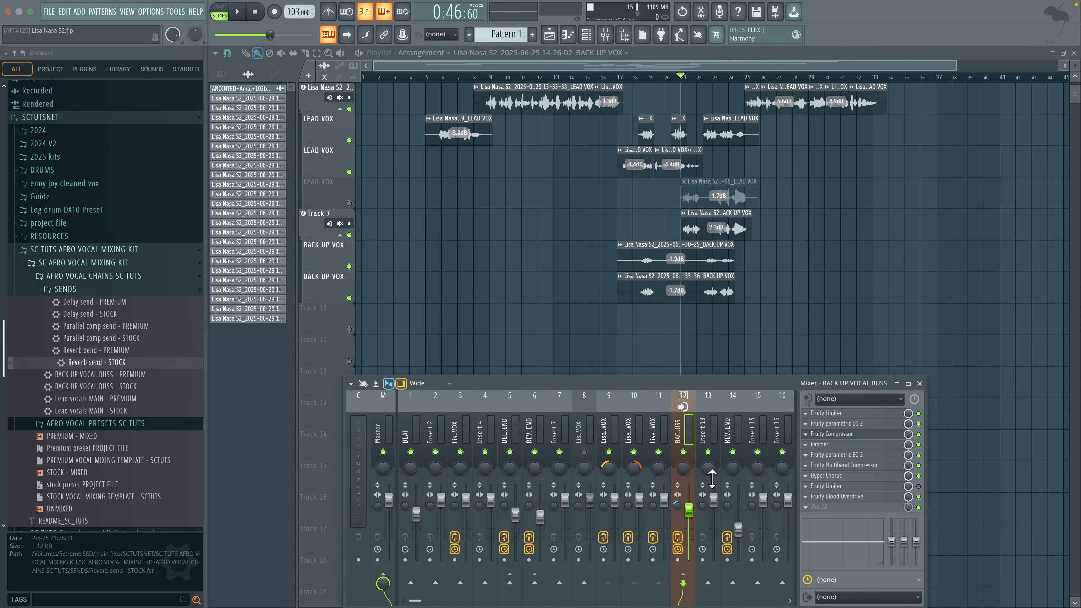
key(space)
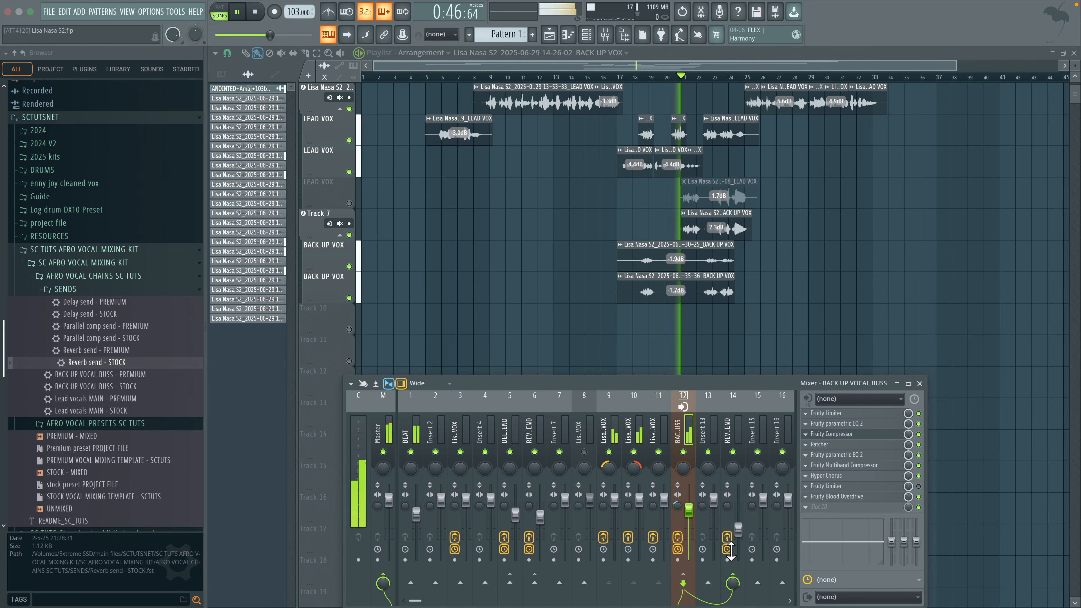
Raise the backup vocals' Reverb send on insert 14 to about 76% volume and replay the mix around bar 18
click(735, 586)
drag(739, 516, 741, 512)
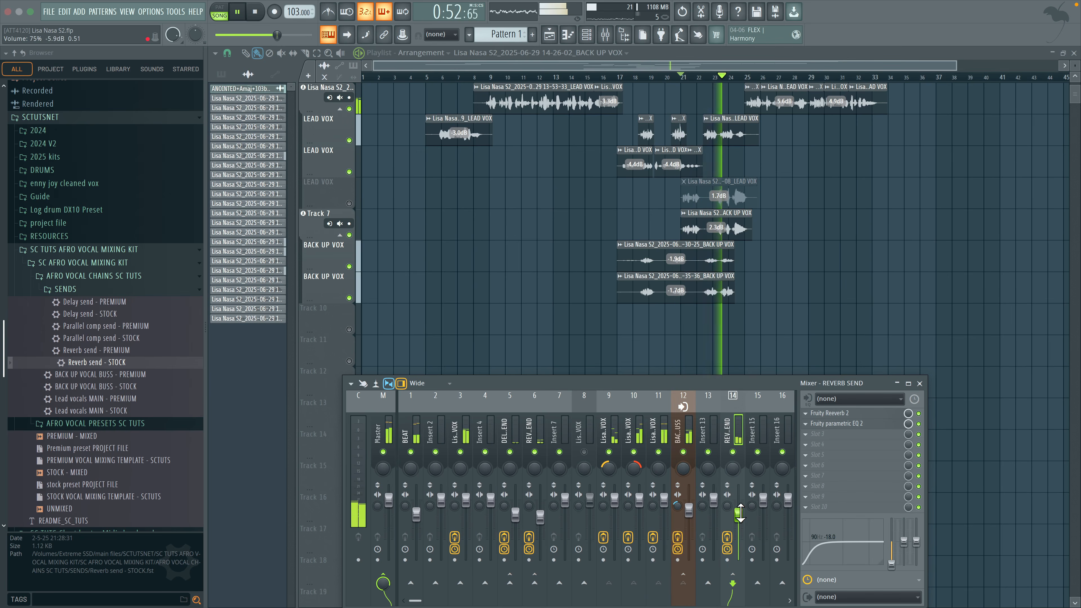
drag(741, 514, 737, 507)
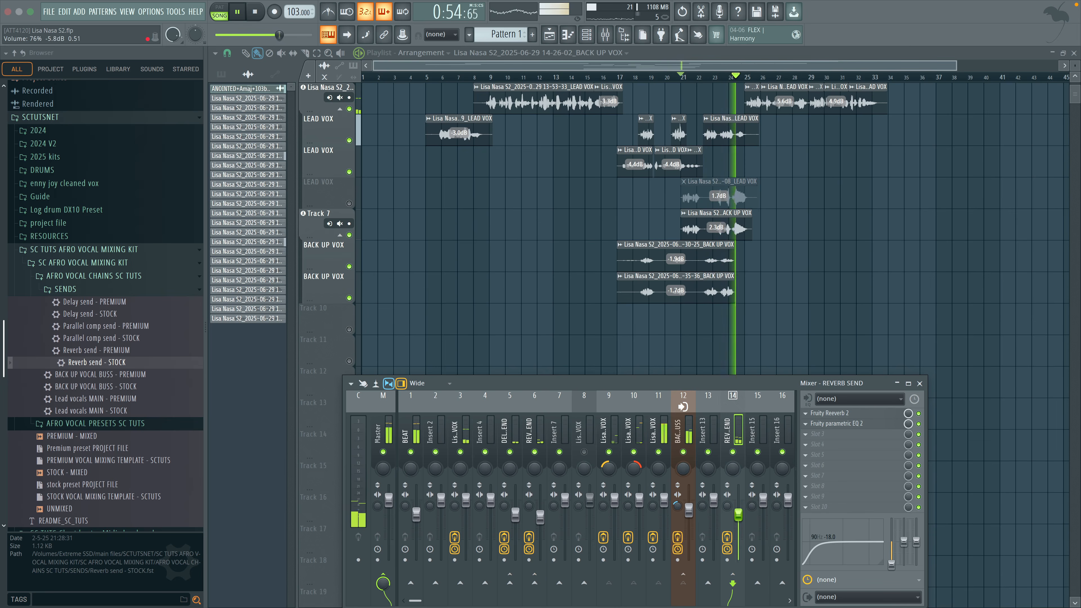
click(683, 439)
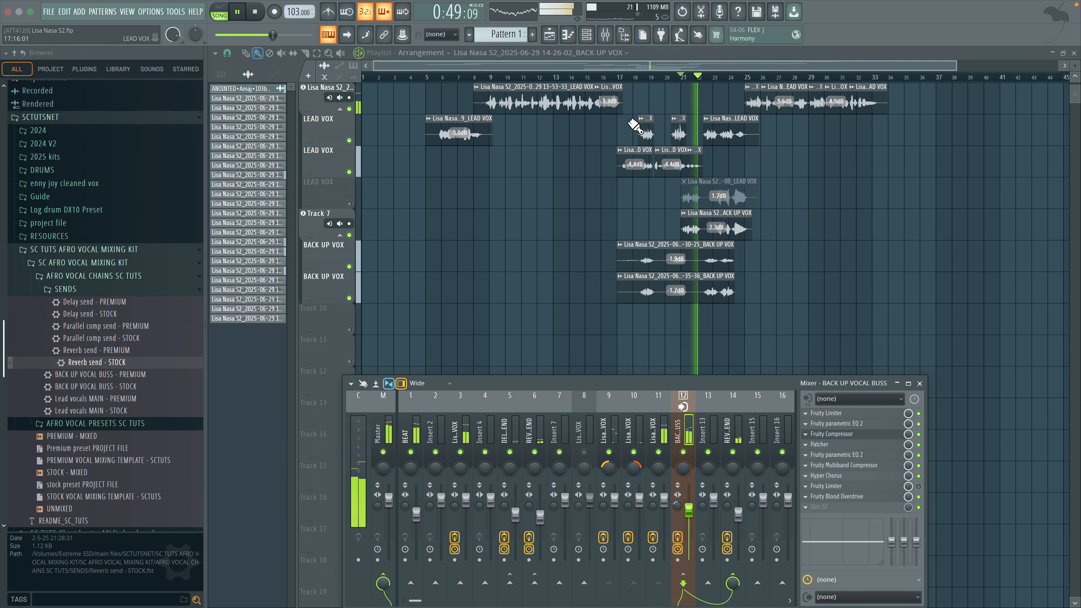
click(633, 78)
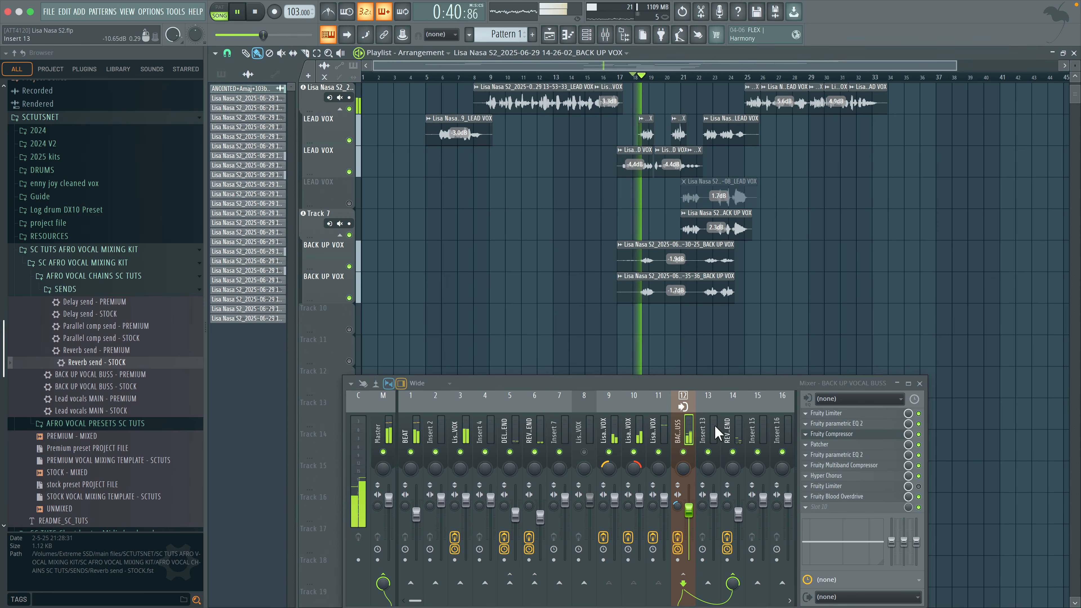
key(space)
Open the reverb send's Fruity Reeverb 2 and consult the Delay & Reverb Time Calculator in the browser for 103 BPM
click(732, 434)
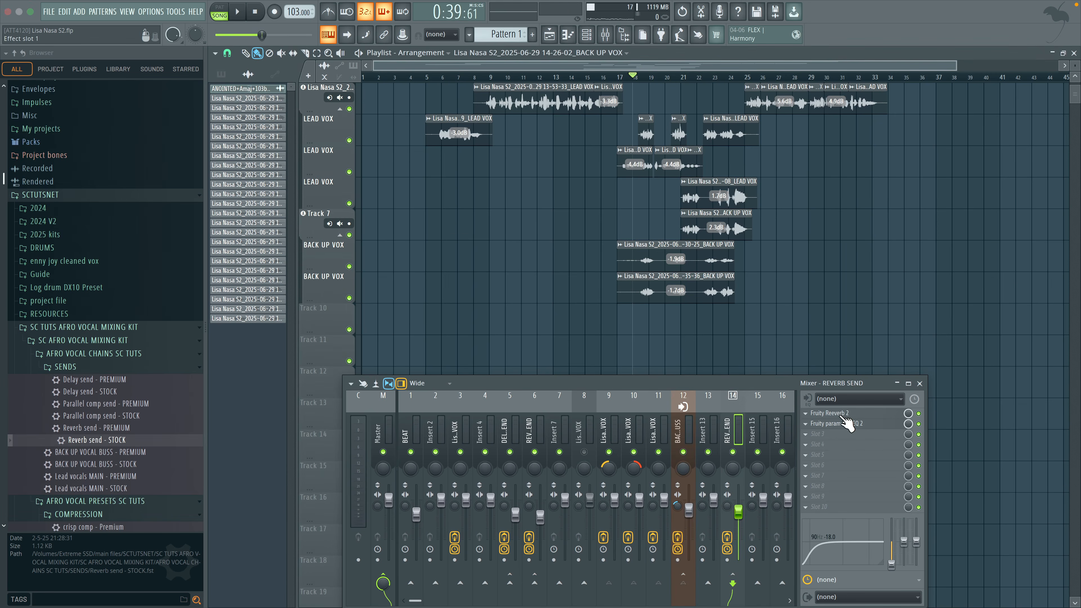
click(842, 415)
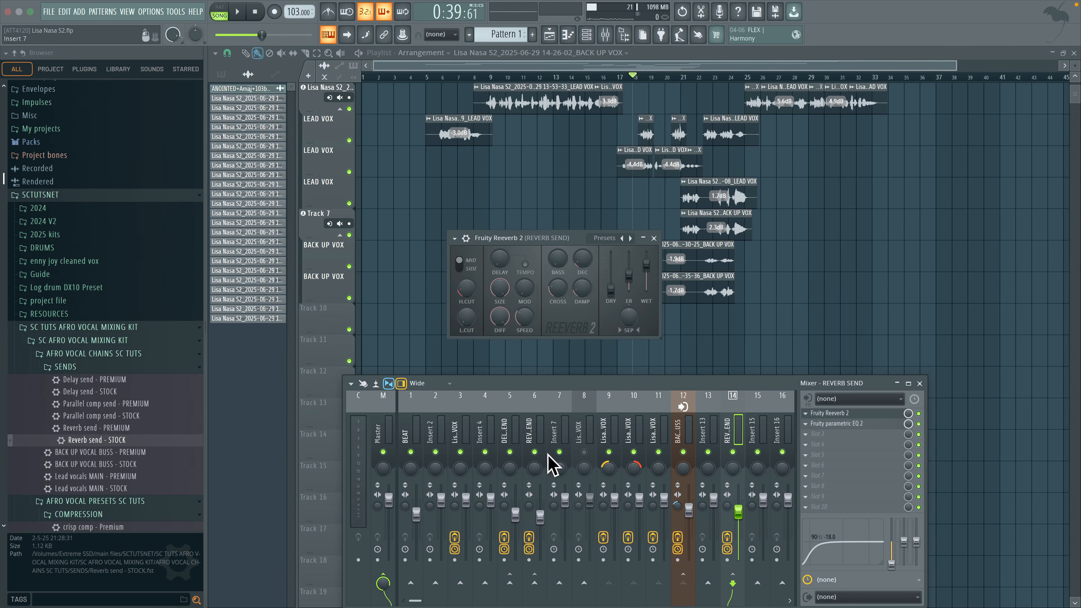
mouse_move(509, 590)
click(547, 587)
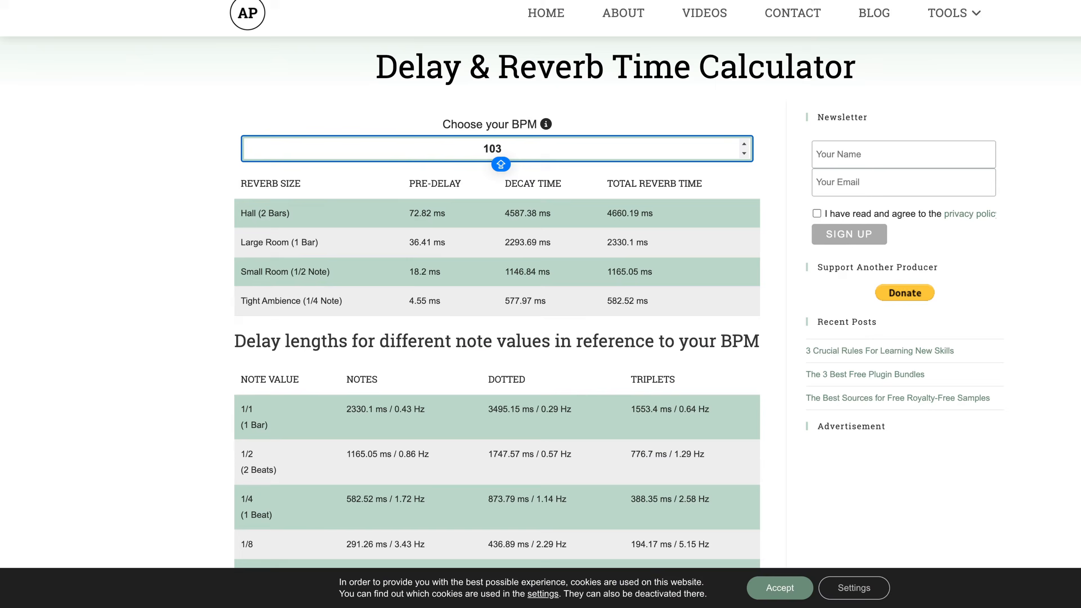
click(191, 183)
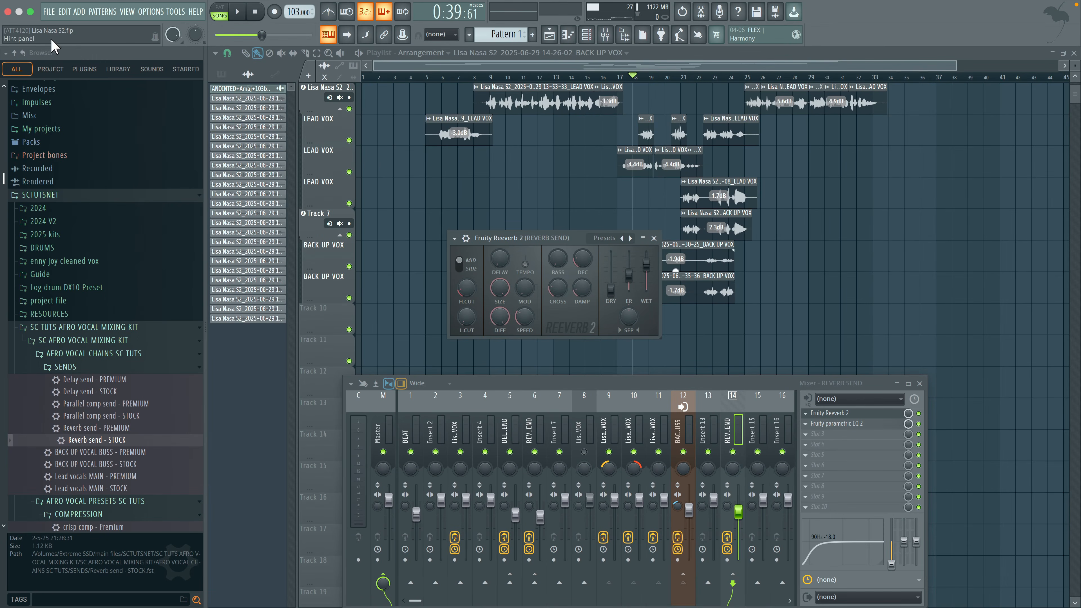
Close Fruity Reeverb 2, listen to the backup vocal bus in the mix and save the project
key(space)
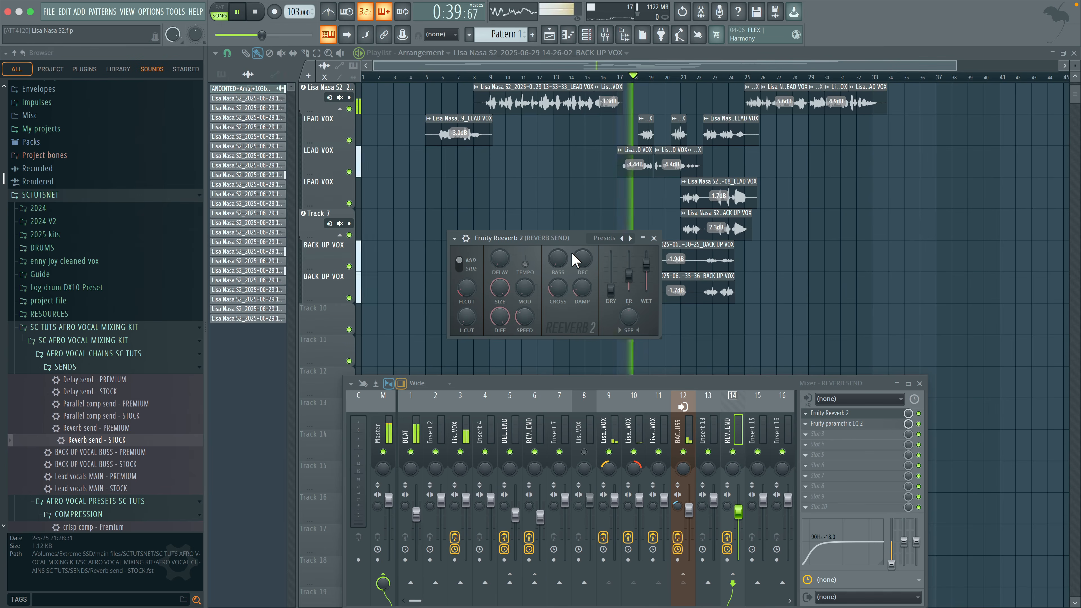
click(660, 240)
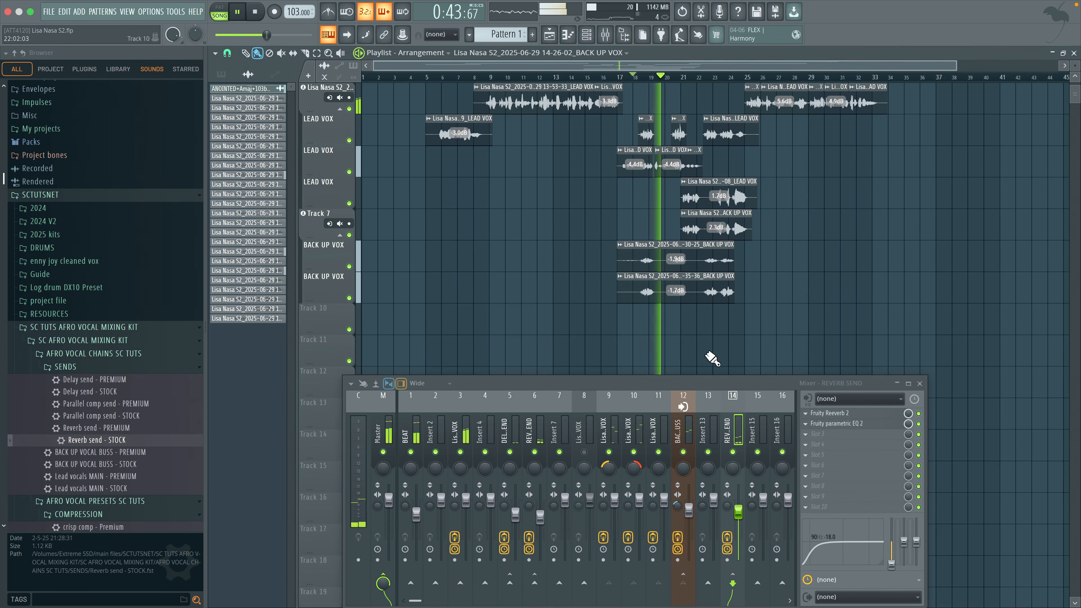
click(700, 428)
click(683, 435)
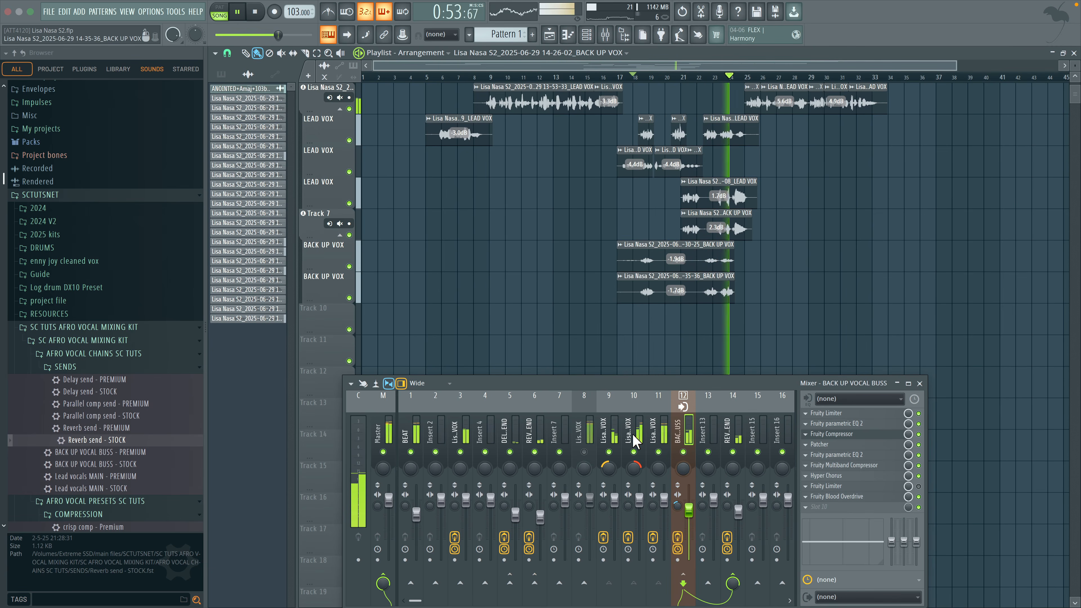
key(super+s)
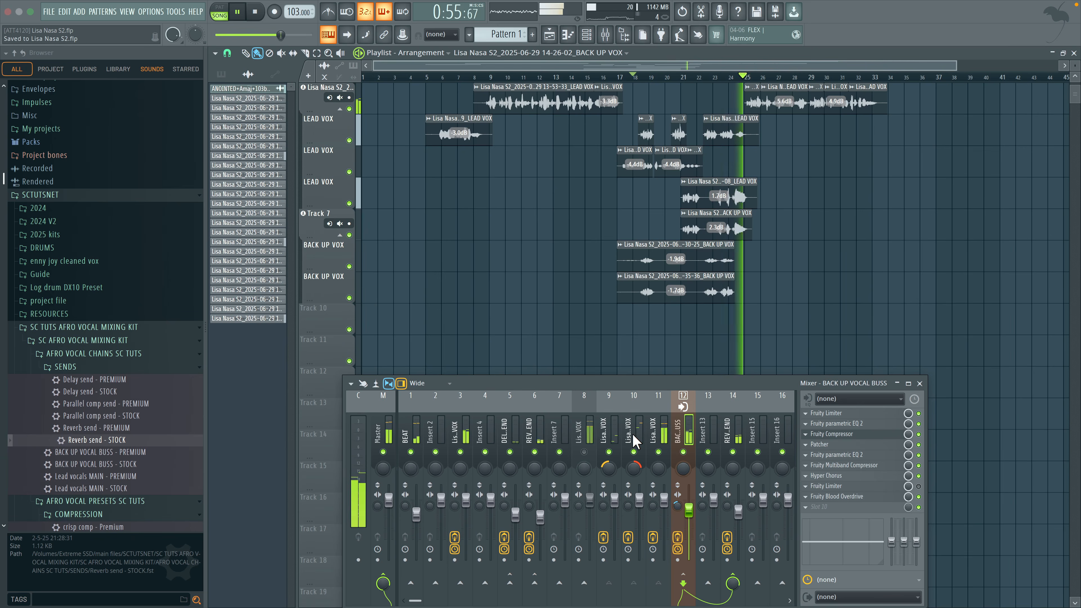
key(space)
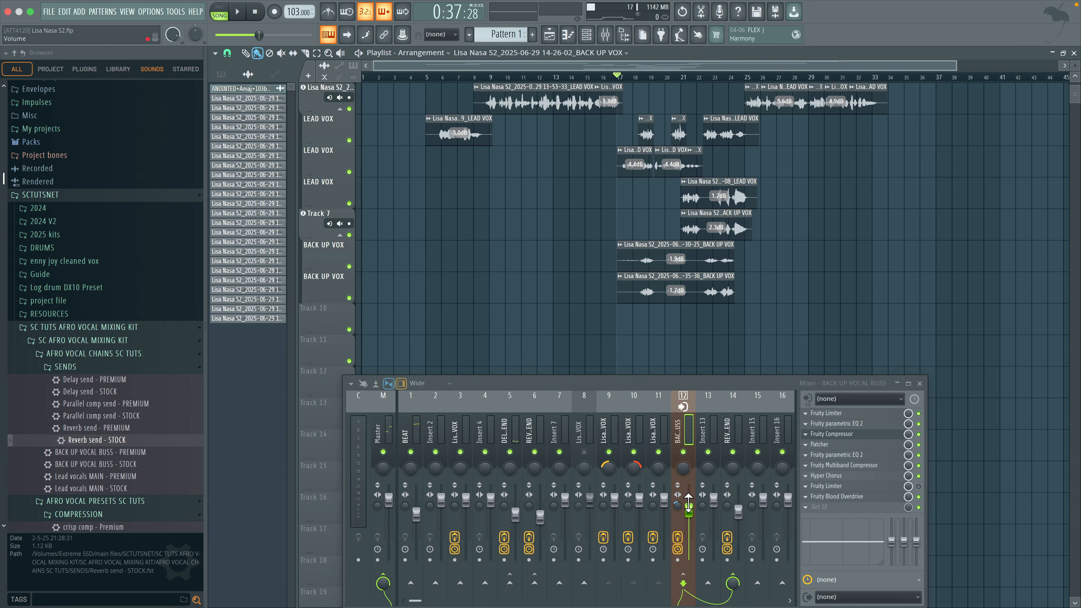
Lower the volume of the two panned backup vocals on inserts 9 and 10 together while the mix plays
click(620, 437)
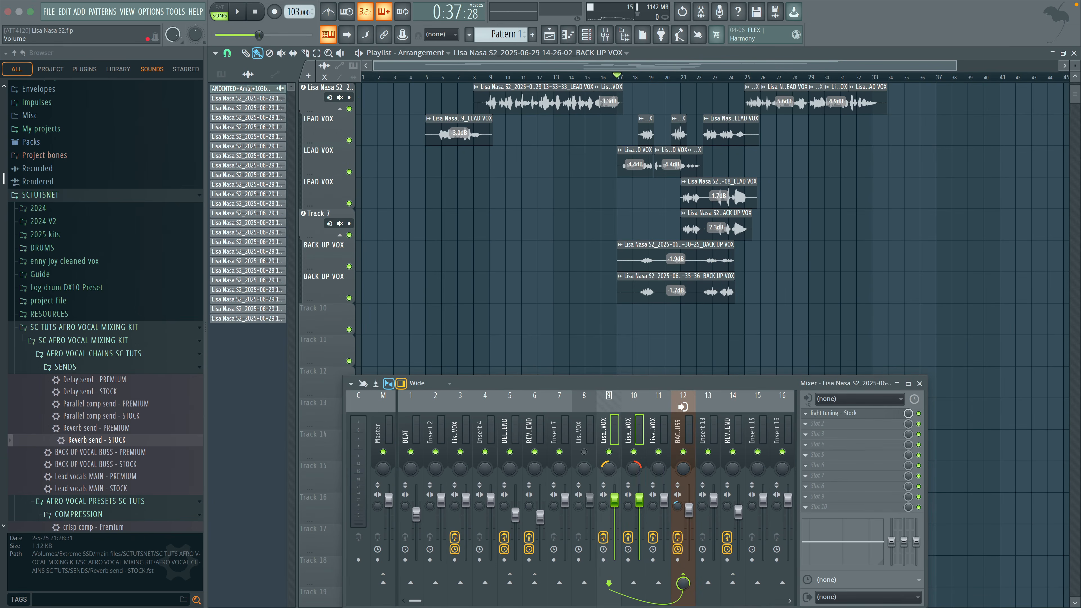
key(space)
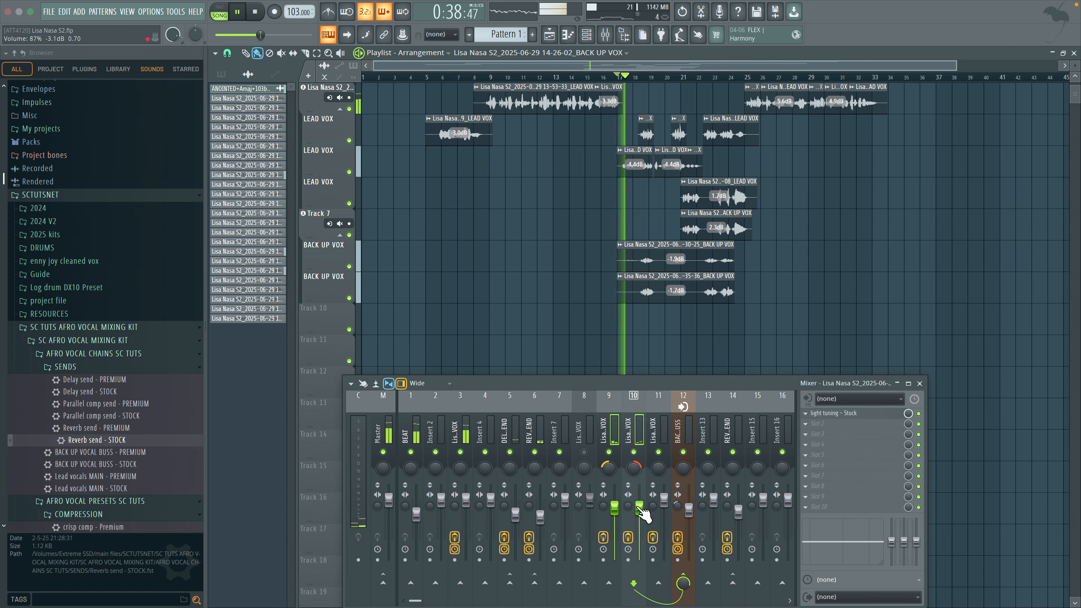
drag(639, 508, 640, 519)
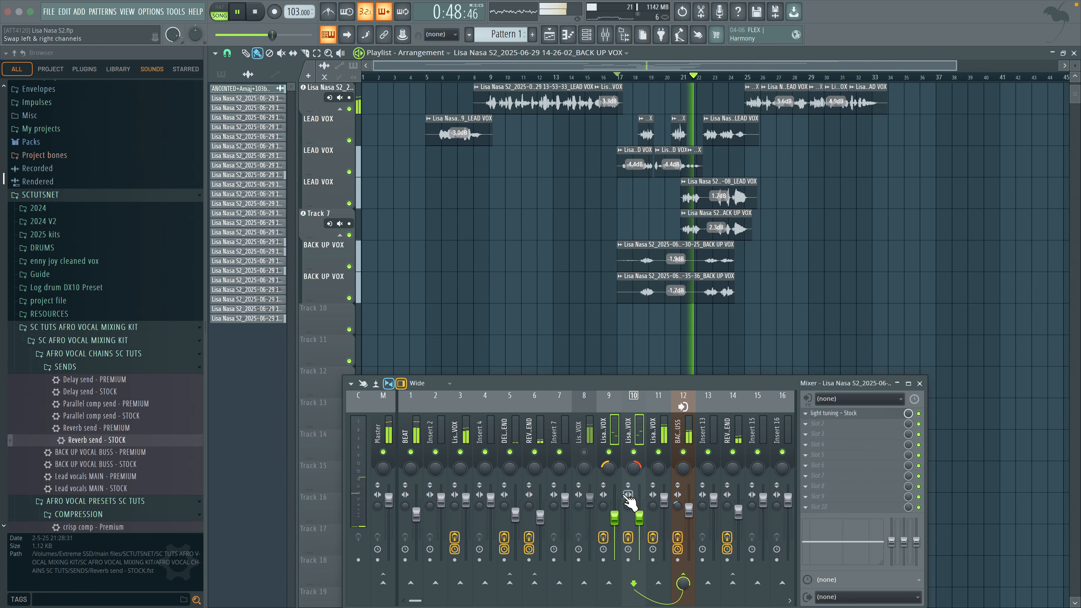
Mute the third LEAD VOX playlist track, which plays through insert 8, and save the project
click(582, 419)
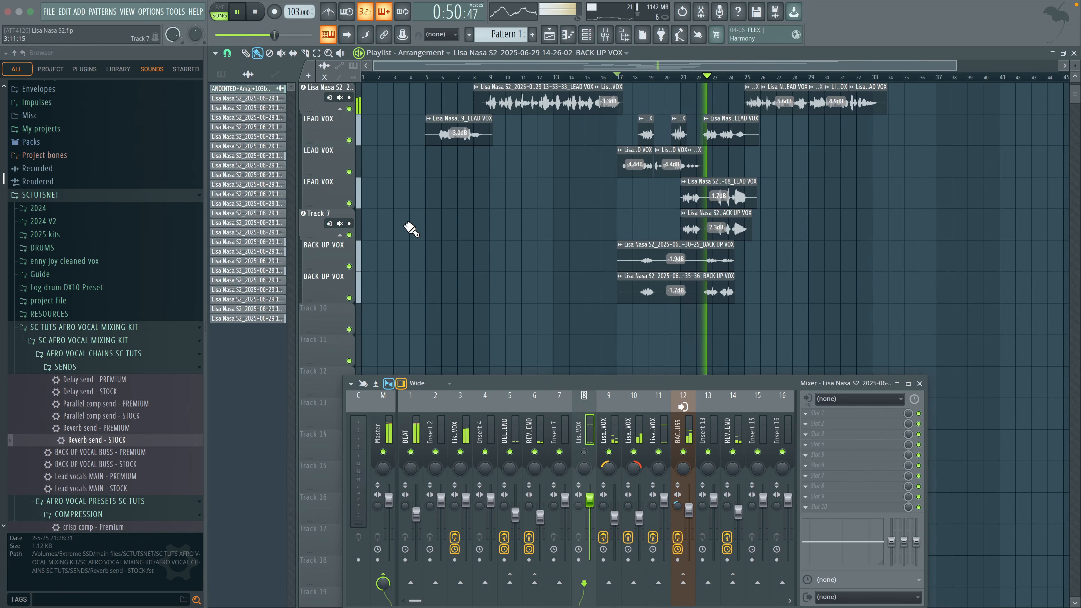
click(349, 204)
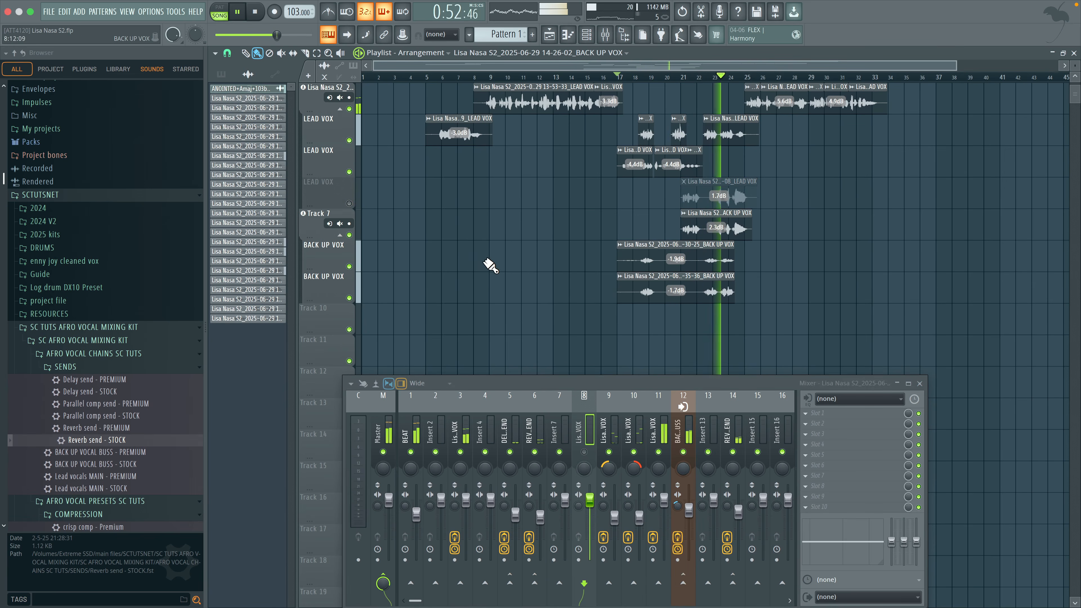
key(ctrl+s)
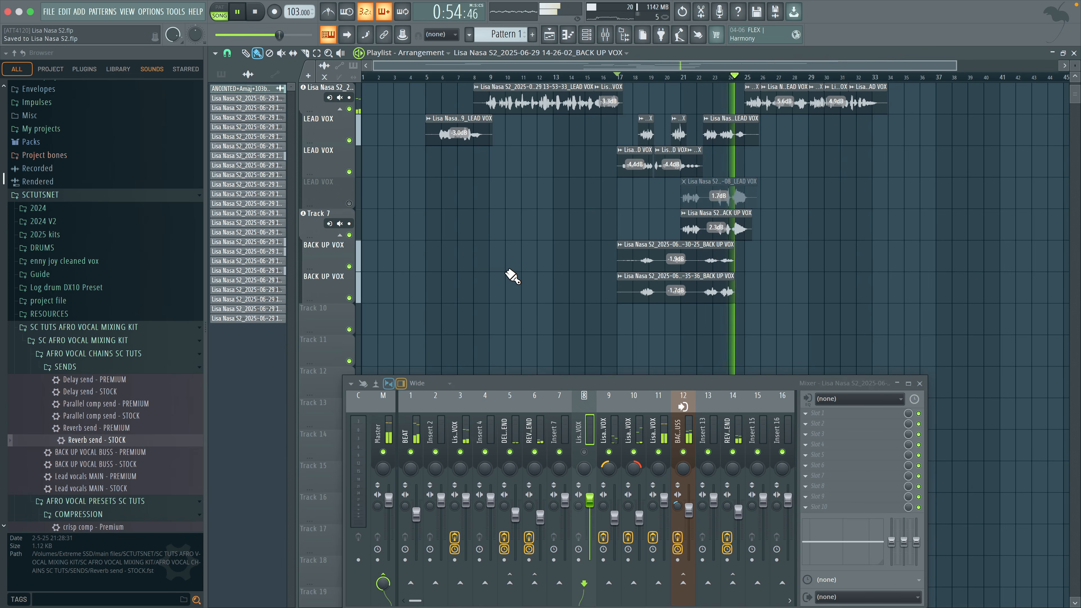
Replay the mix from bar 17 to check the balance against the beat and save the project
click(619, 76)
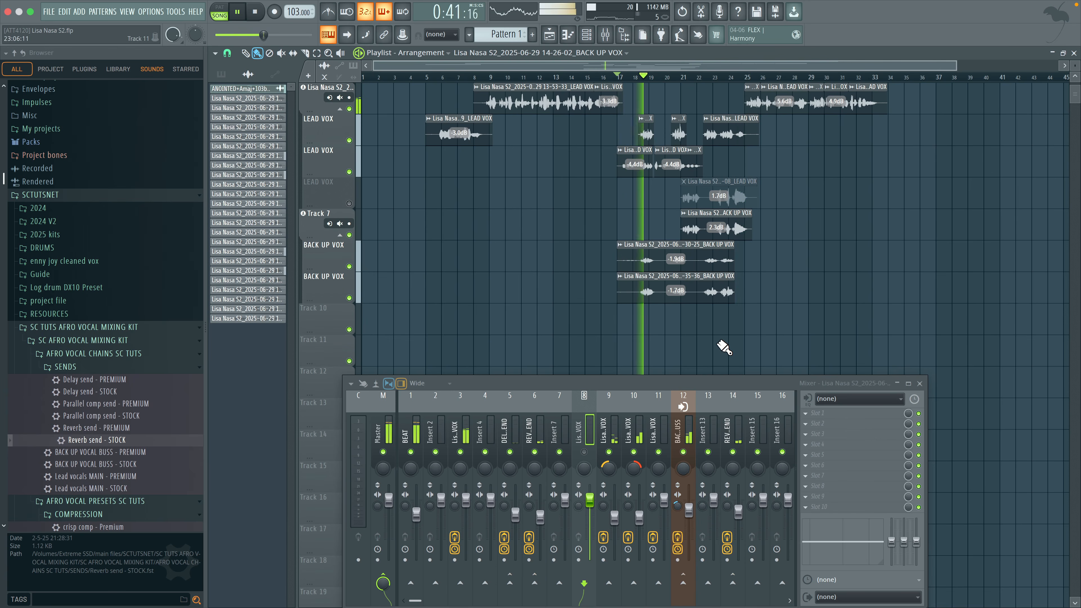
scroll(719, 343, up, 2)
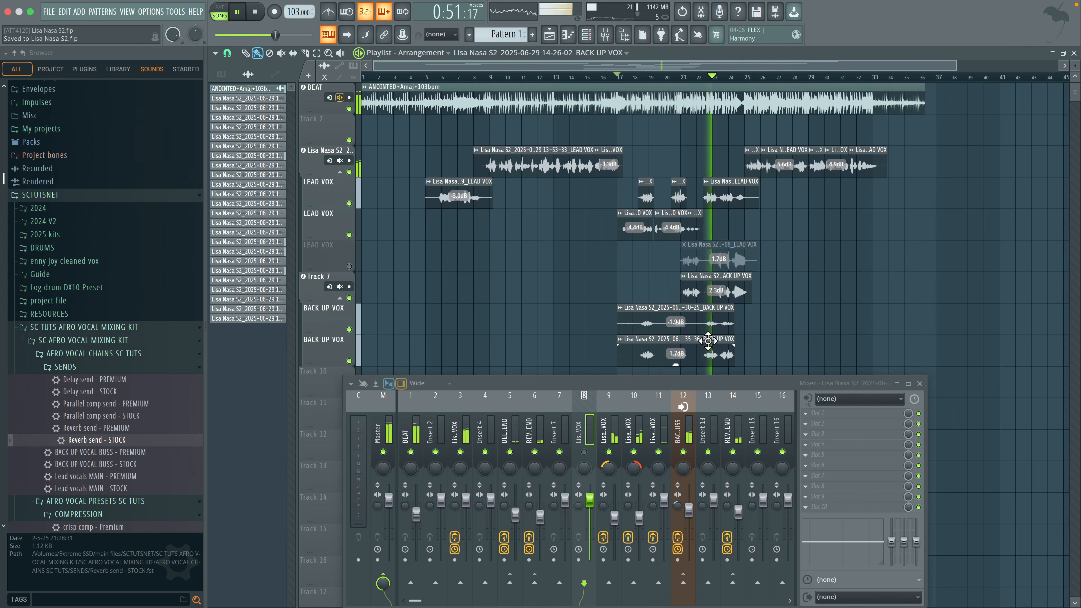
scroll(549, 294, down, 1)
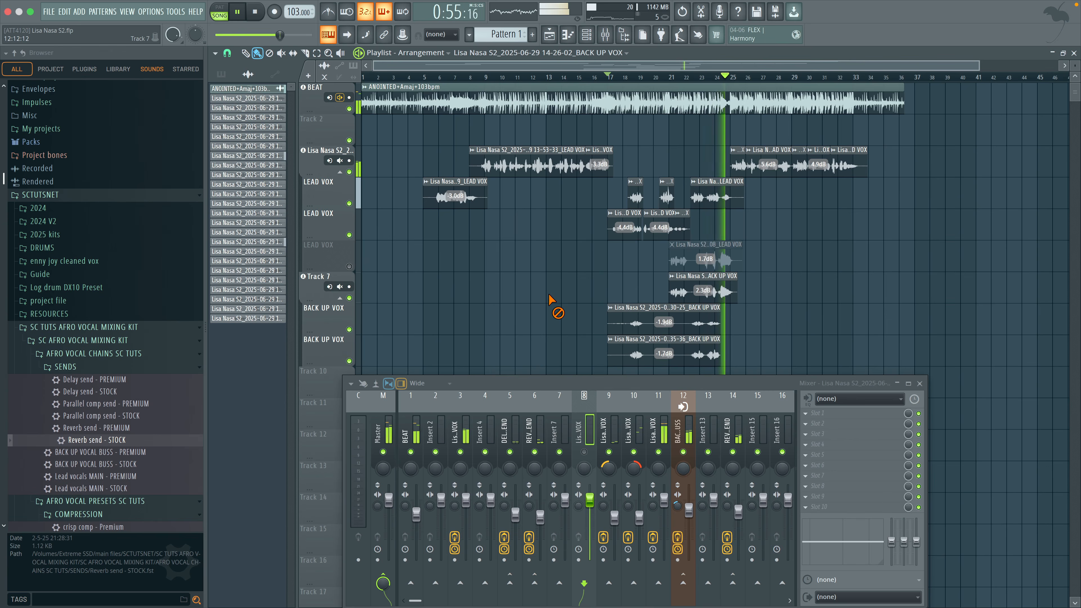
key(super+s)
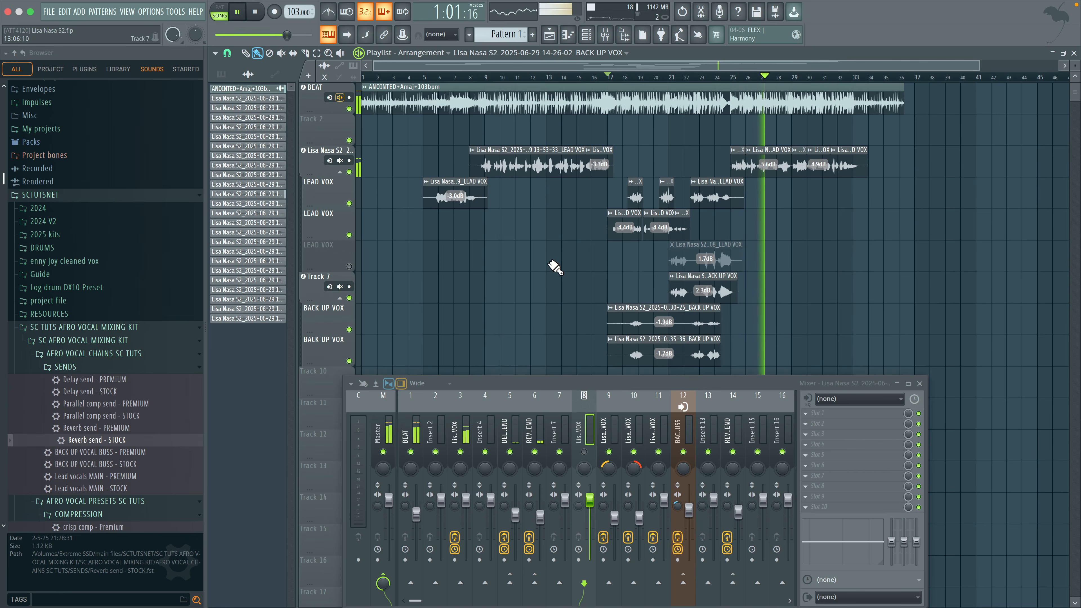
Select the BEAT insert, play the mixed version from bar 5 and save the project
click(415, 441)
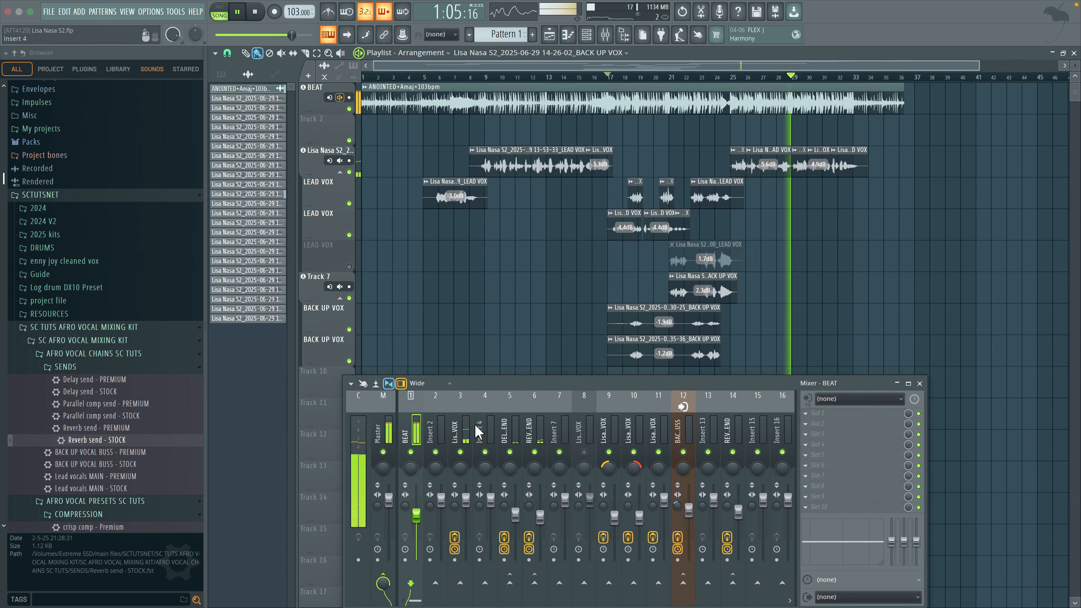
key(space)
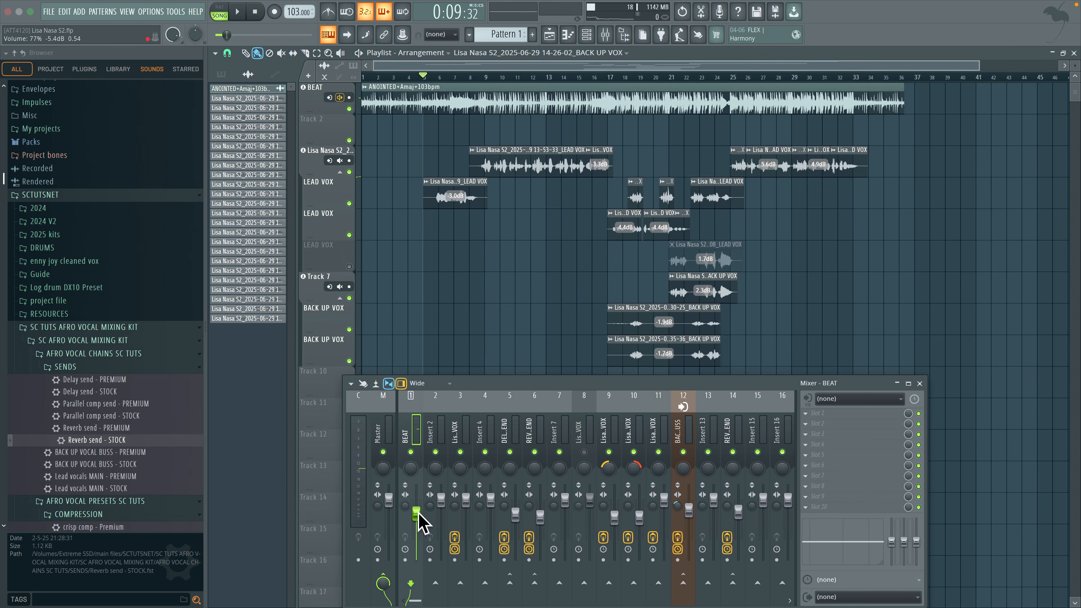
key(space)
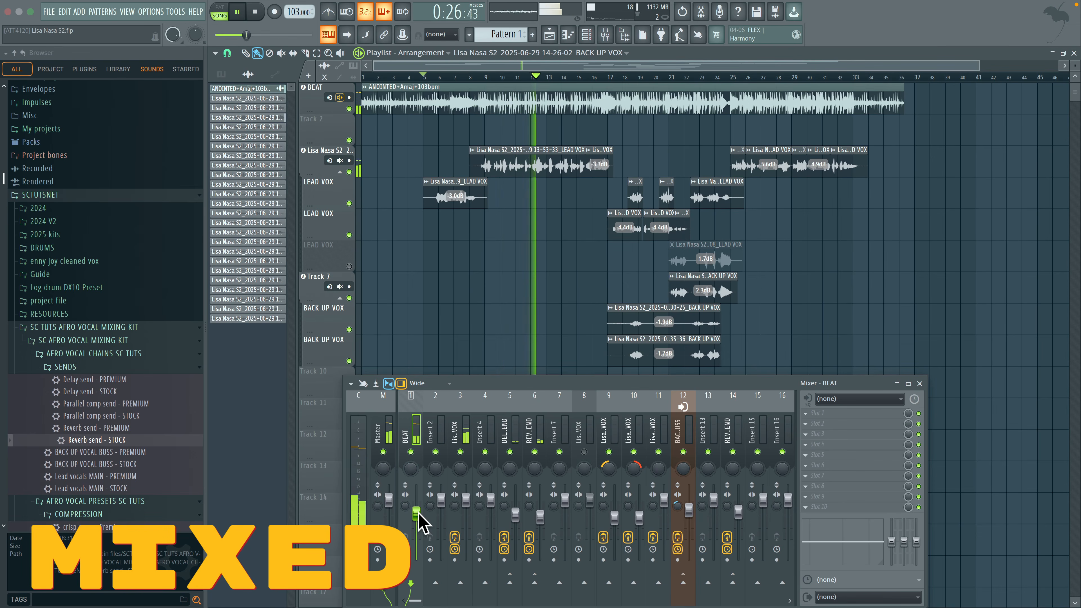
key(ctrl+s)
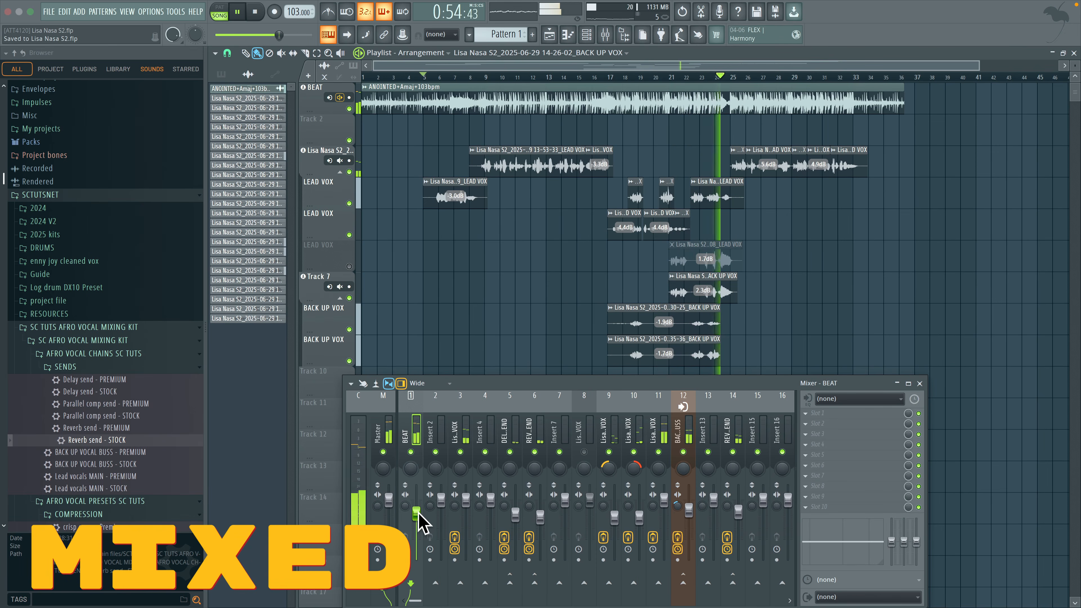
key(space)
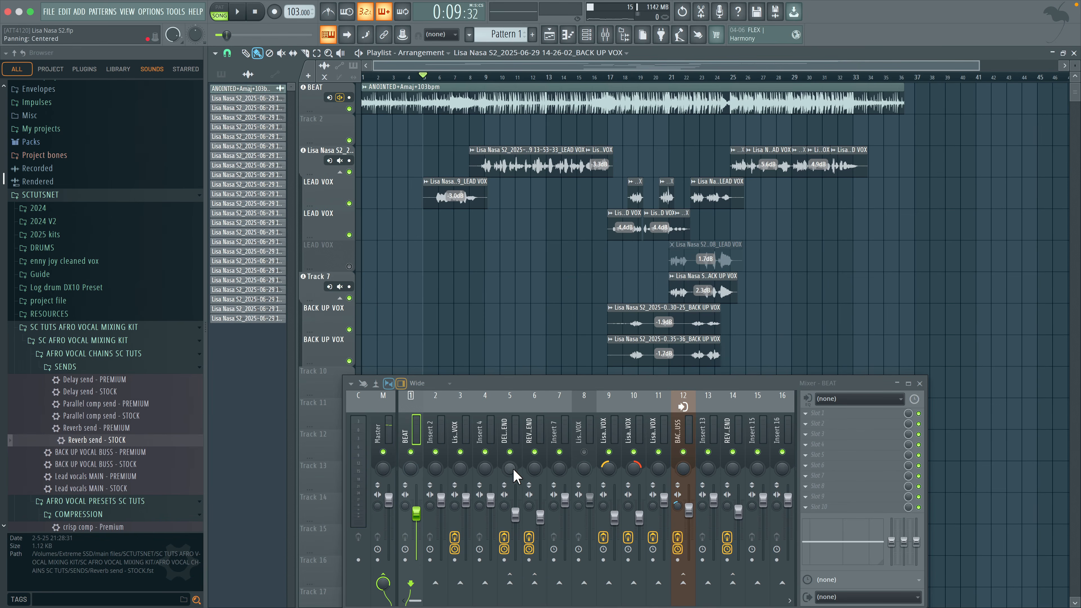
Bypass the vocal inserts' effects, mute the lead delay and reverb sends and play the raw version from bar 5
click(460, 432)
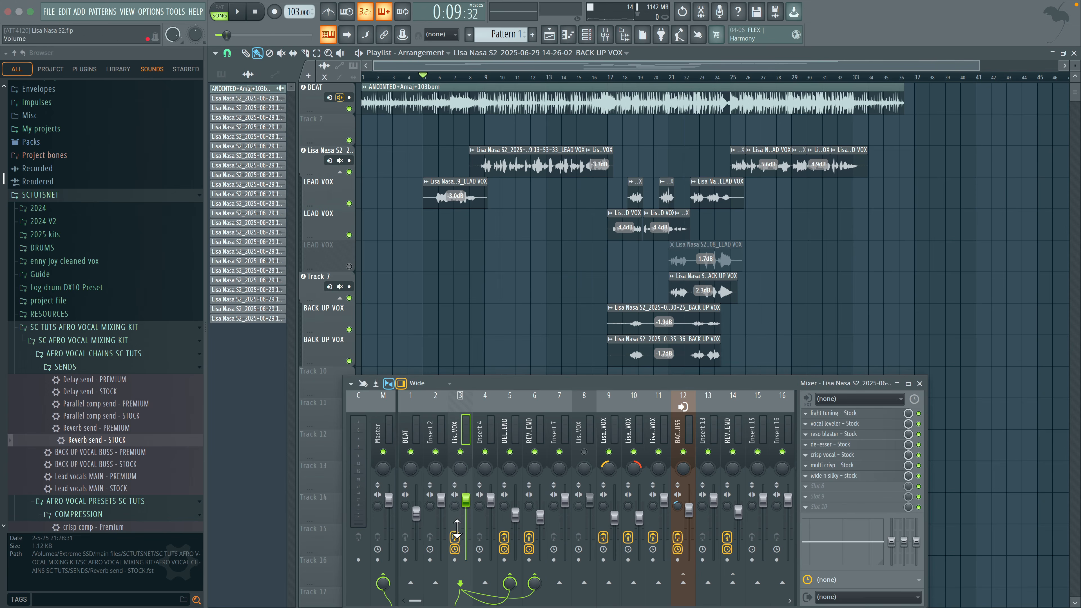
key(space)
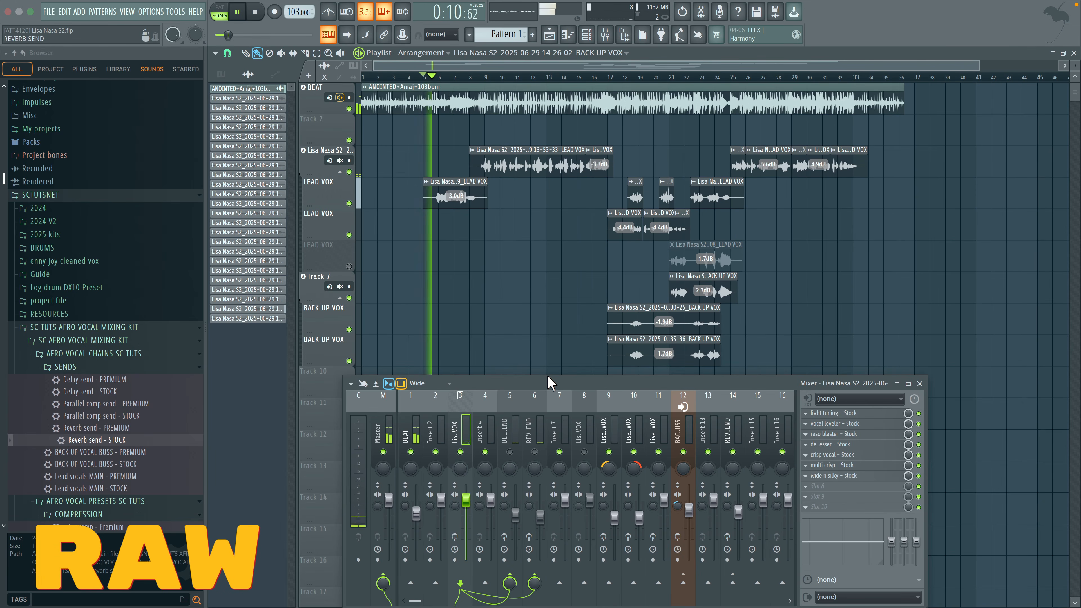